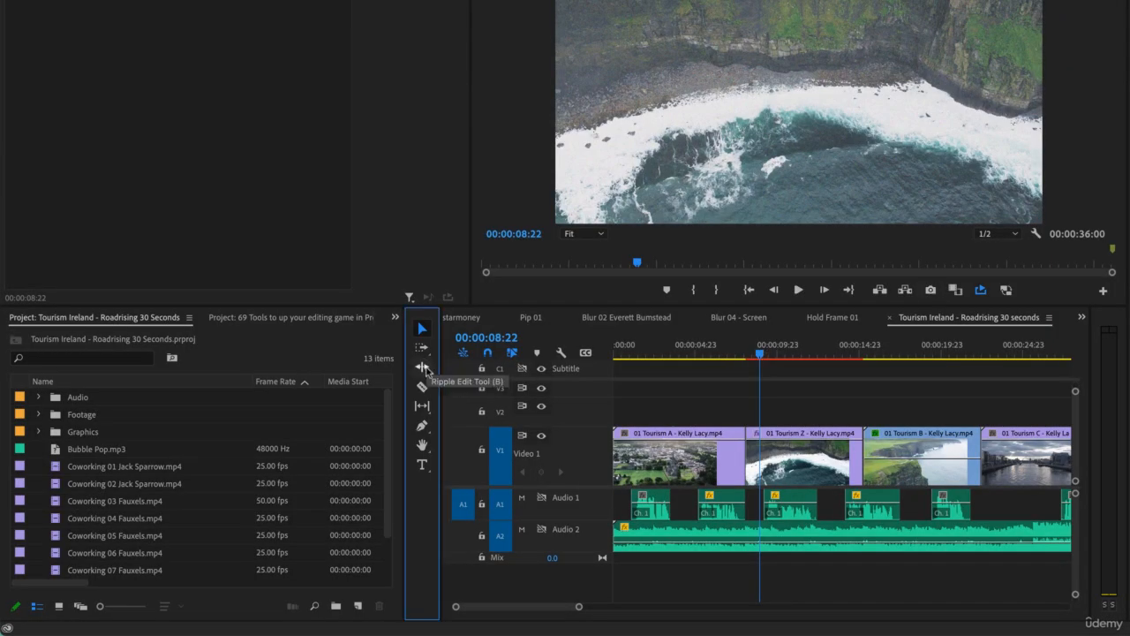
Step: Ripple-trim the end of the 01 Tourism A clip to about 00:00:06:17 and cut about one second off the start of 01 Tourism Z
click(424, 365)
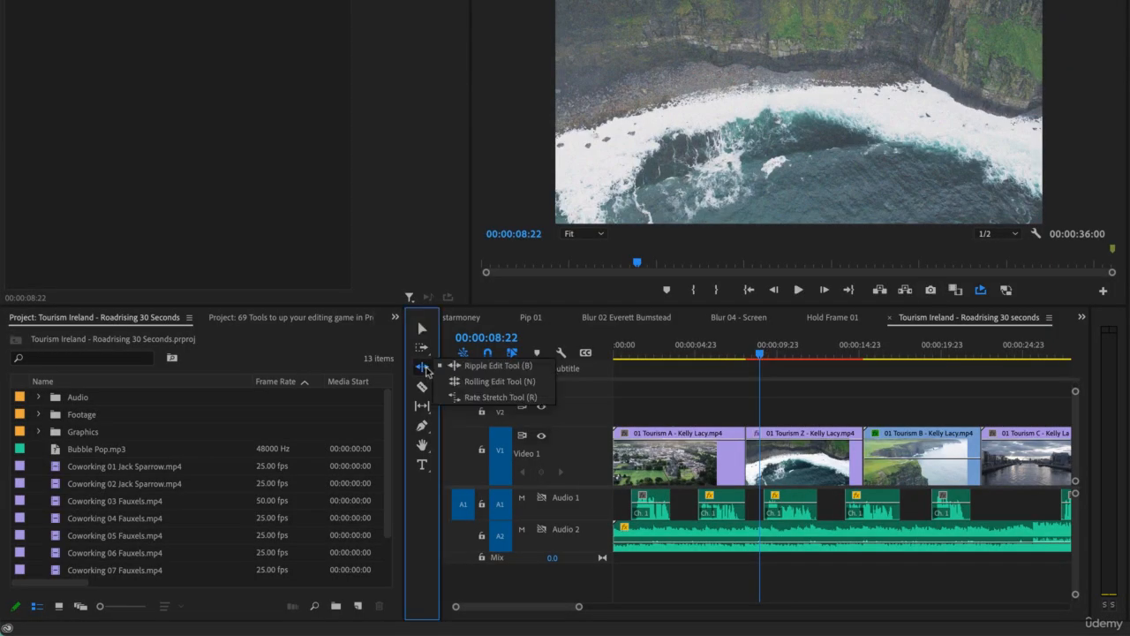
click(528, 367)
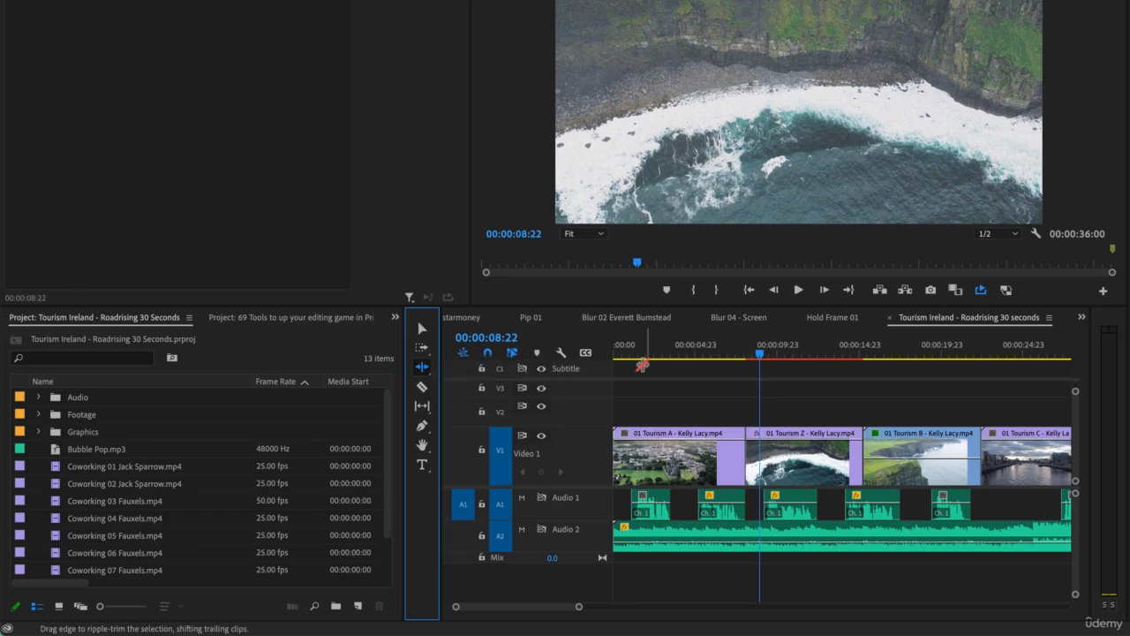
click(422, 329)
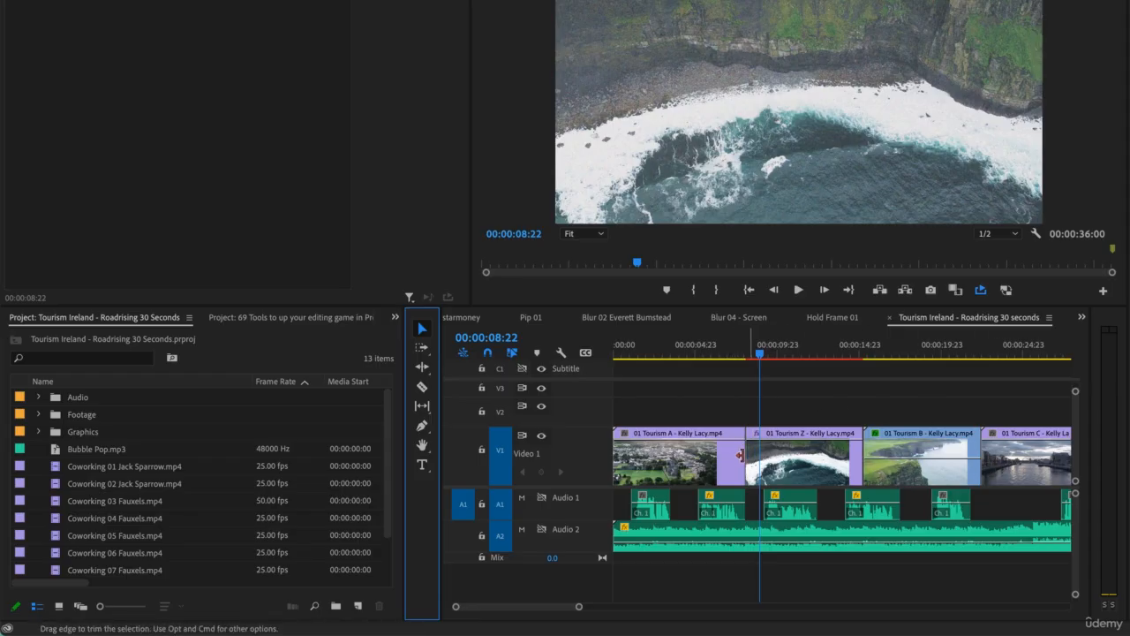
drag(741, 453, 721, 478)
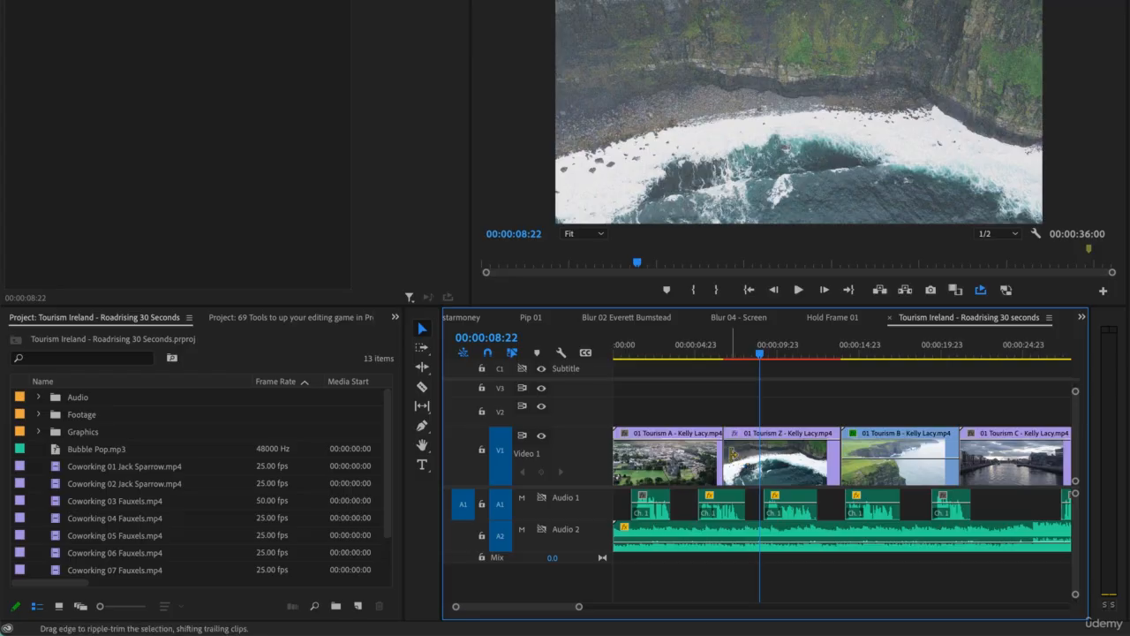
drag(724, 454, 740, 455)
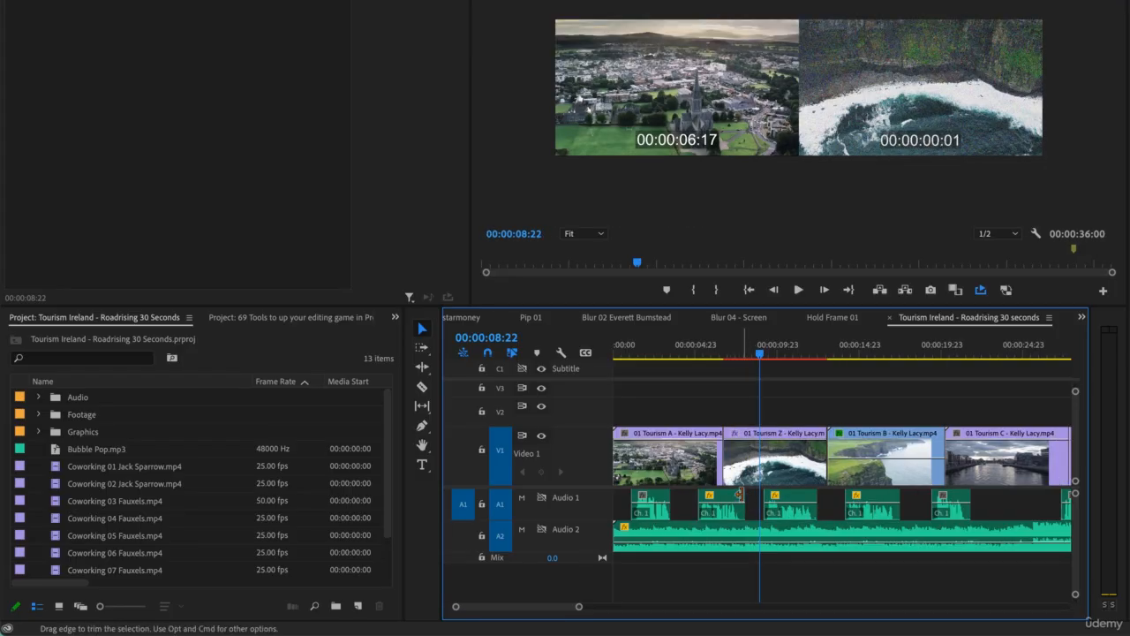
key(b)
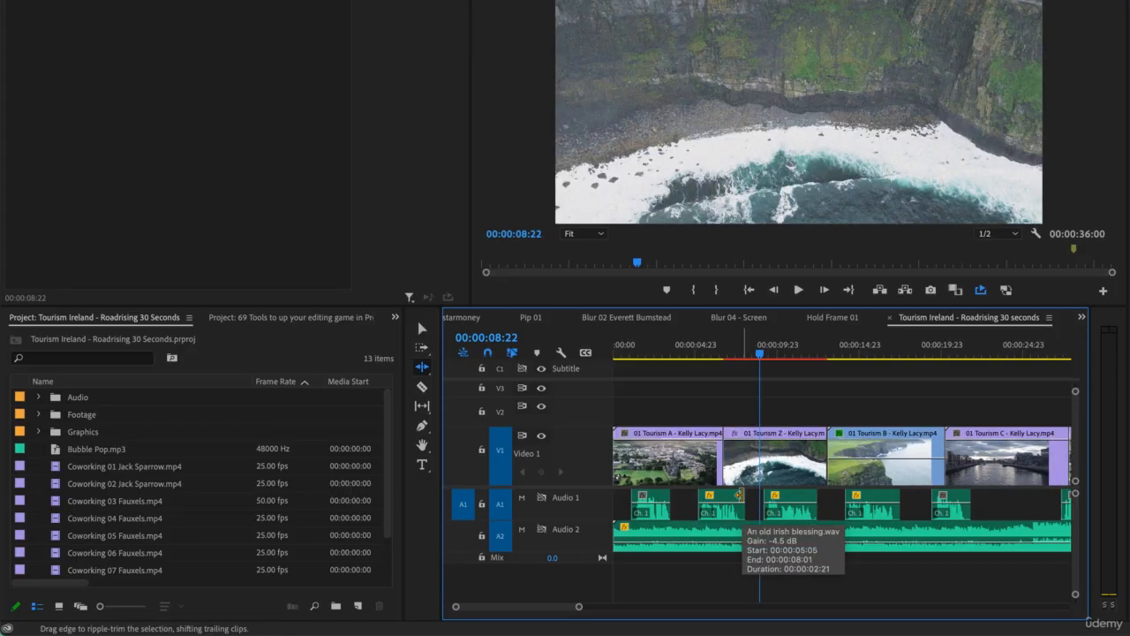
click(422, 367)
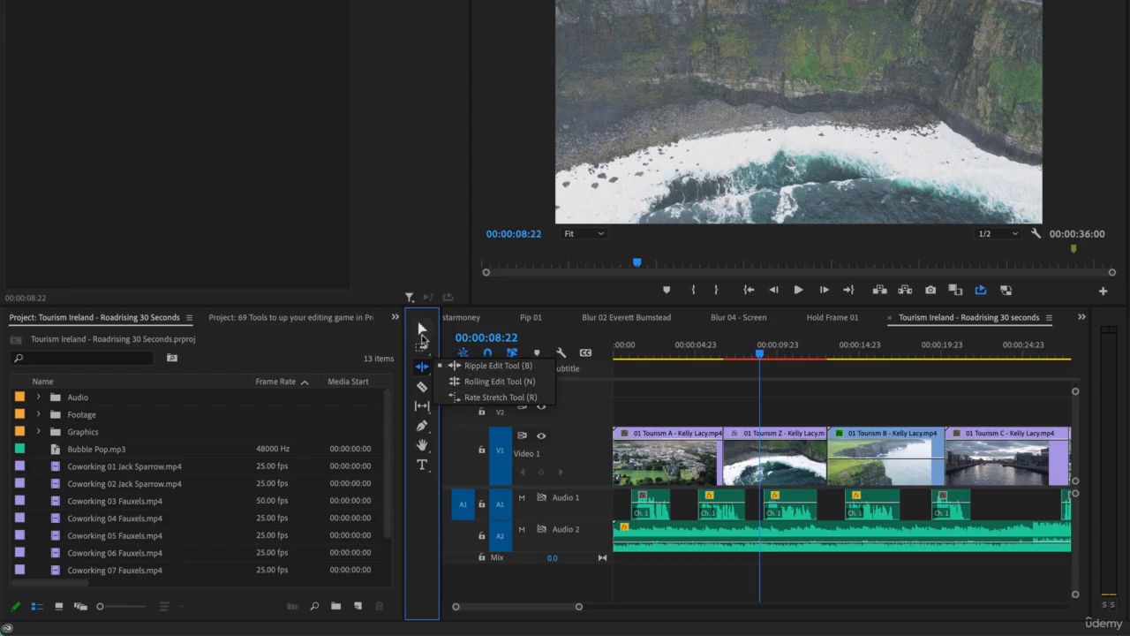
click(422, 331)
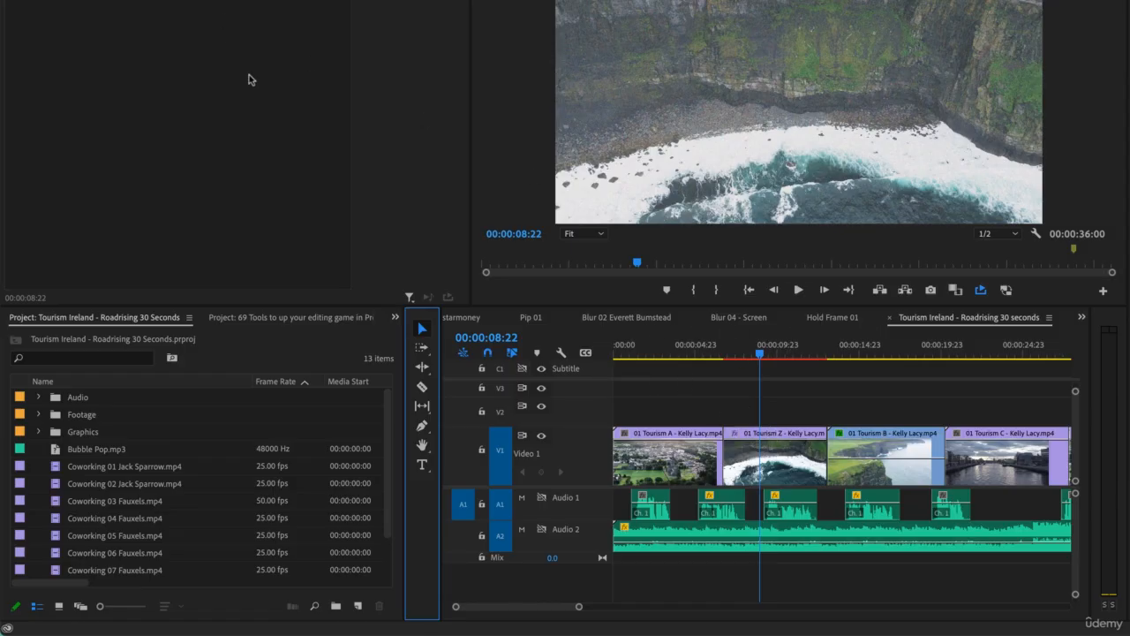
Step: Open the Hold Frame 01 sequence and select the Hold Frame 02 clip with its linked audio
click(843, 320)
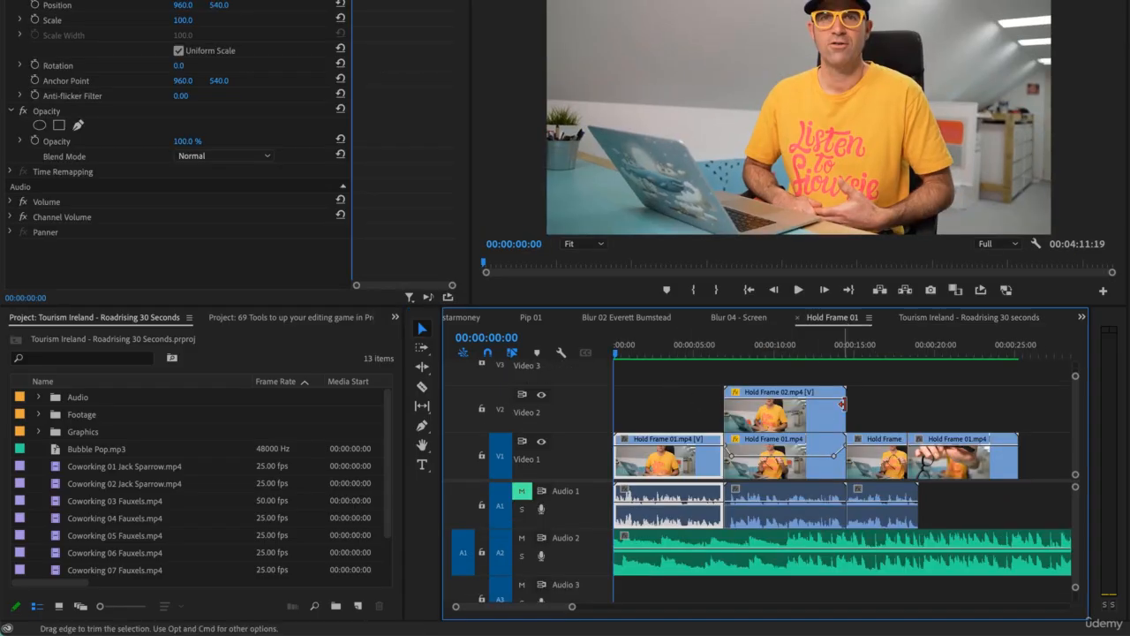
click(756, 538)
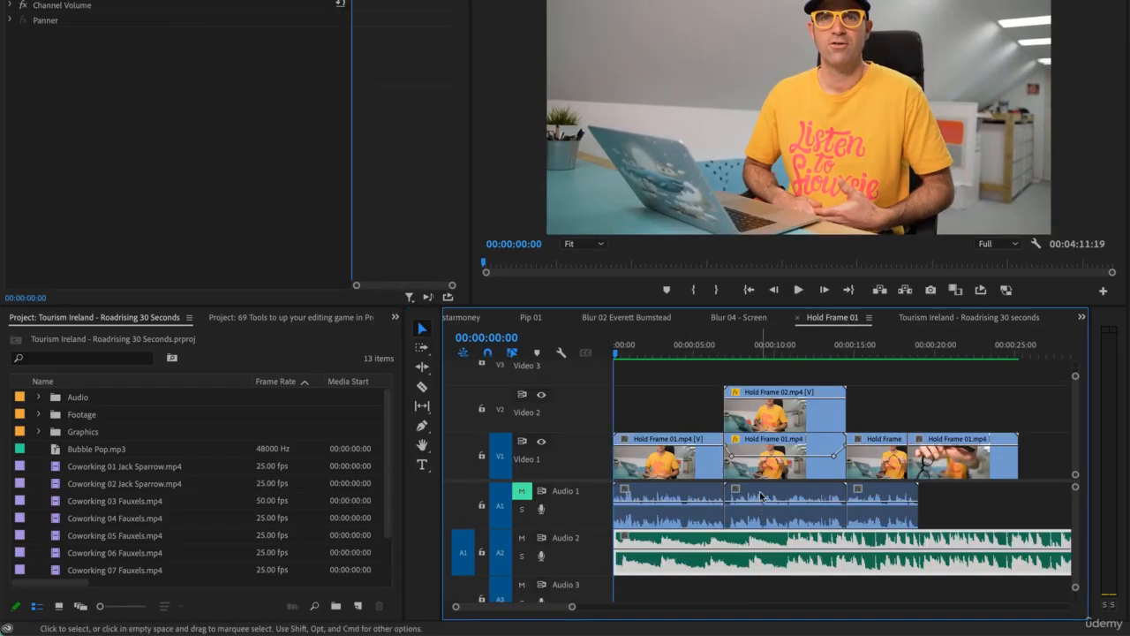
click(761, 502)
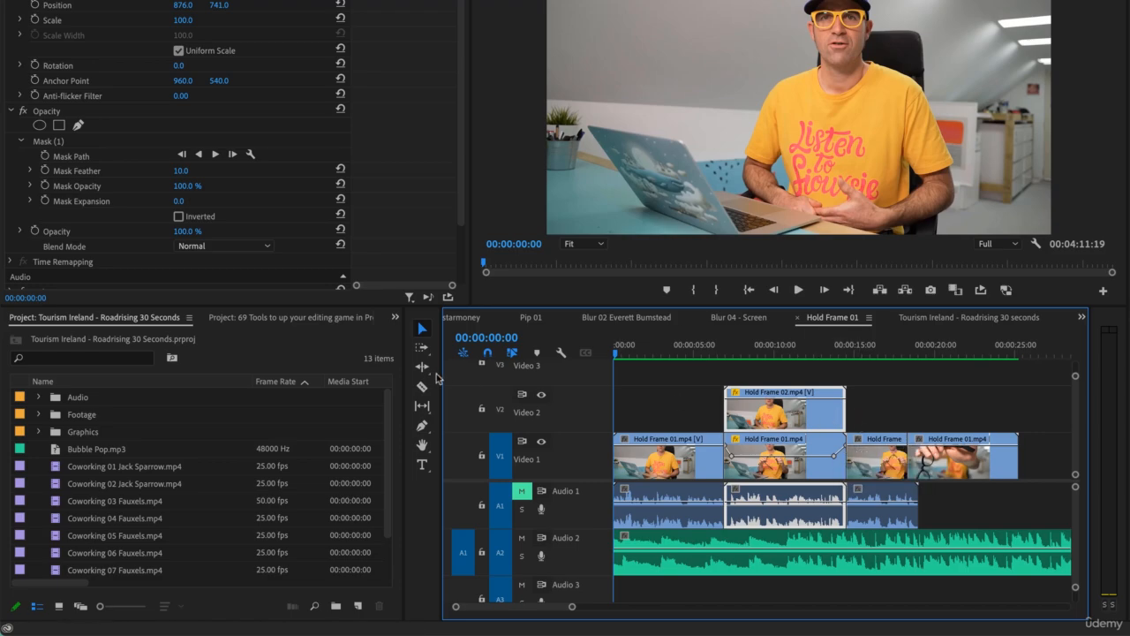
Step: Try to ripple-trim the end of the Hold Frame 02 clip, alone and together with the Hold Frame 01 clip beneath it, and undo the trim
key(b)
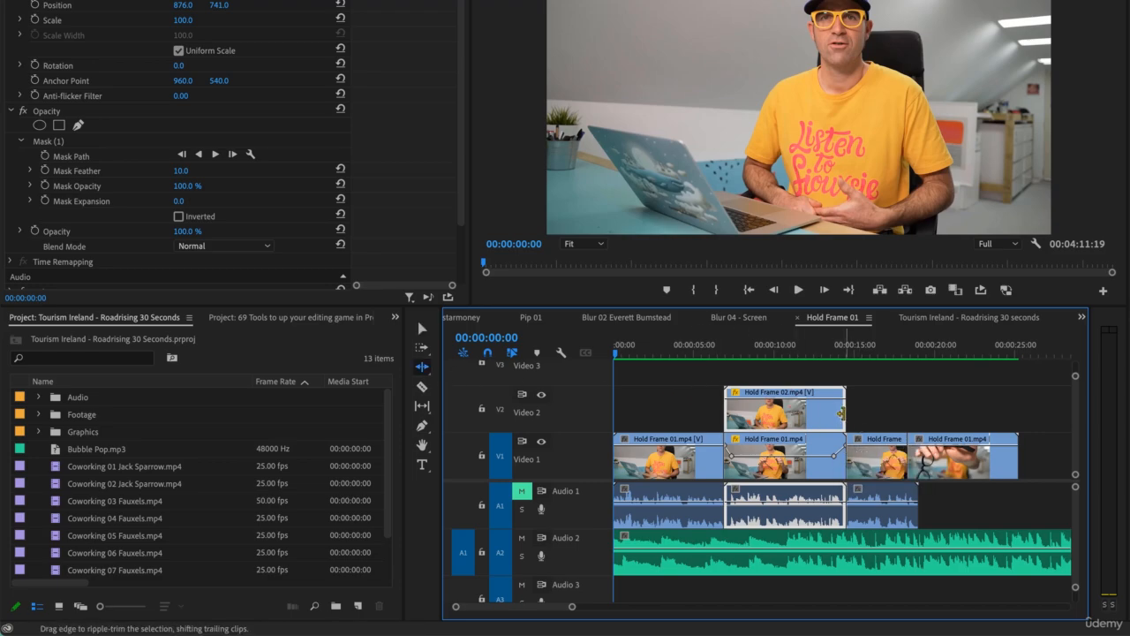
mouse_move(844, 413)
mouse_down()
mouse_move(802, 415)
mouse_move(875, 445)
mouse_move(1038, 455)
mouse_move(807, 409)
mouse_move(1001, 455)
mouse_move(837, 413)
mouse_up()
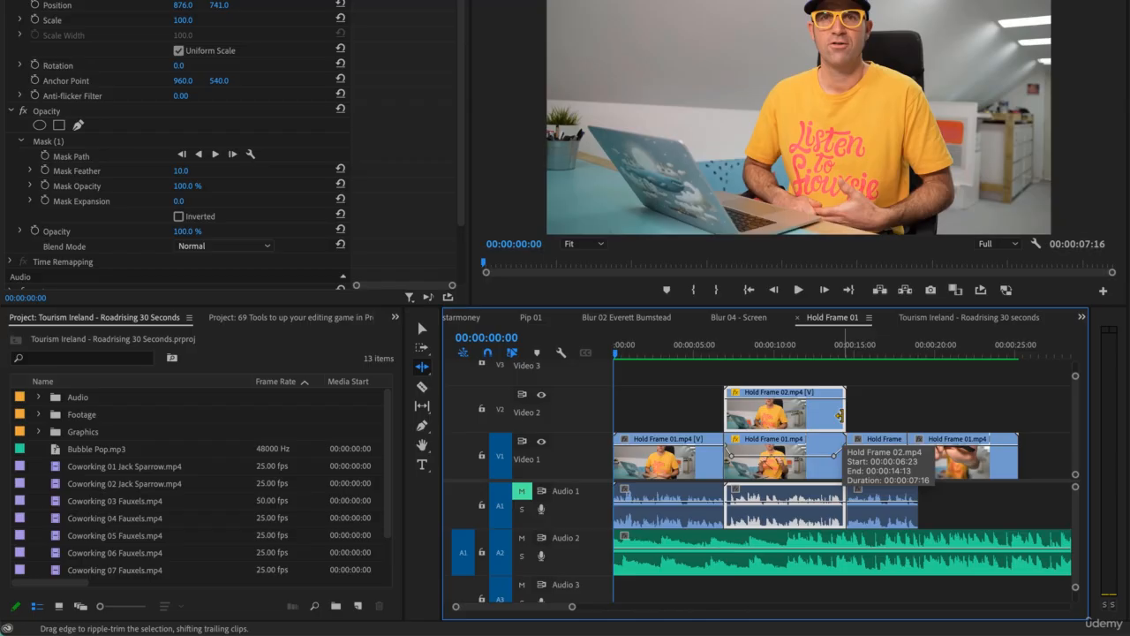
key(v)
click(821, 454)
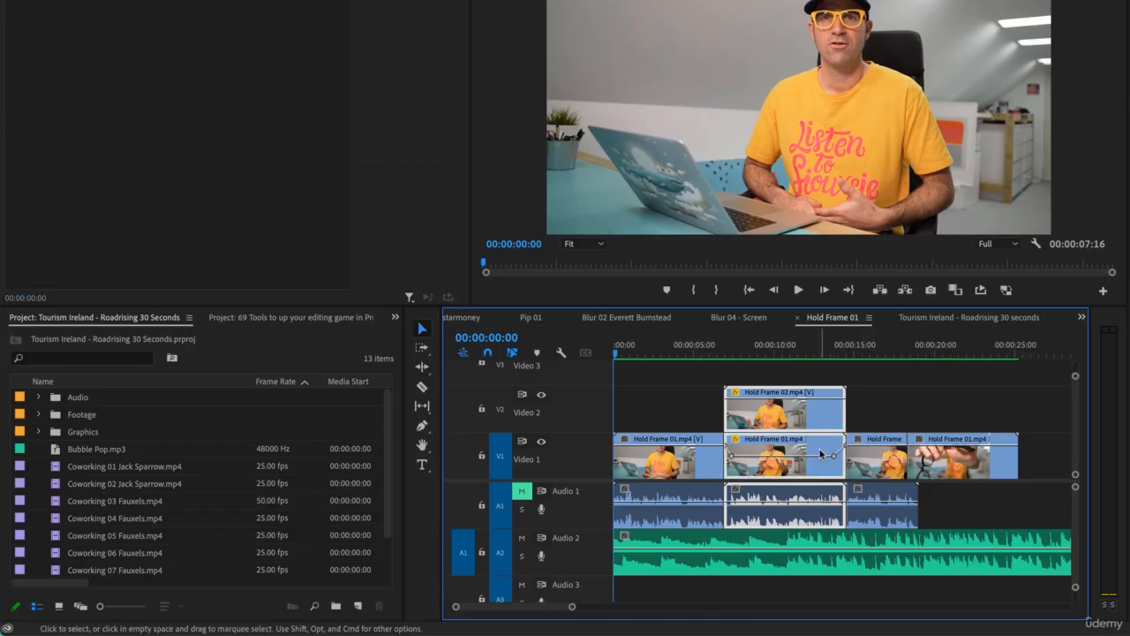
key(b)
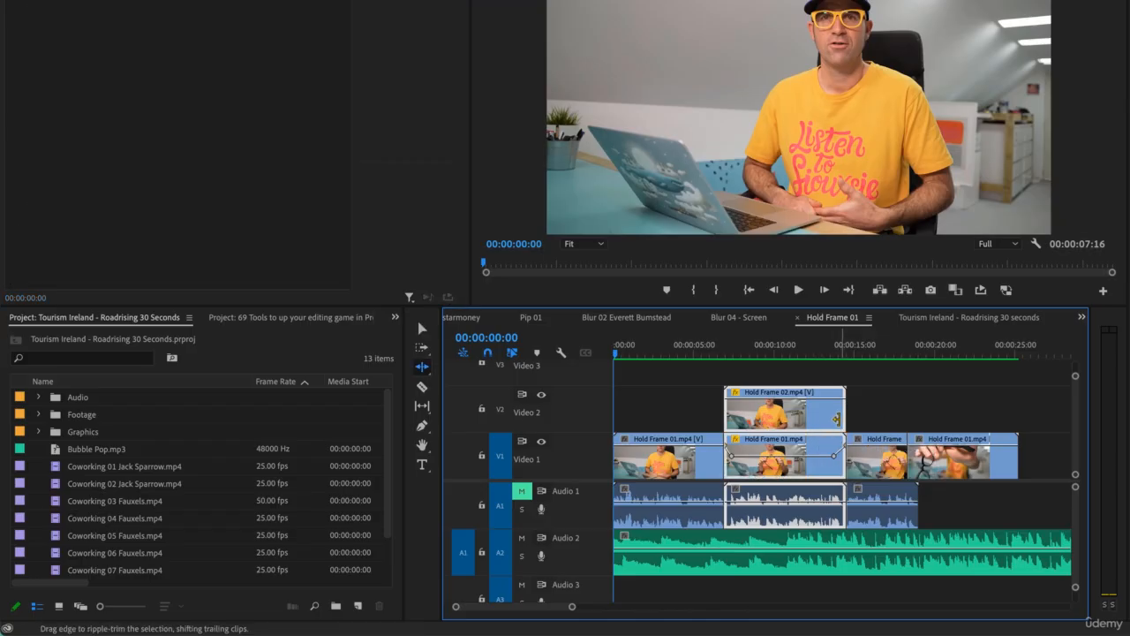
drag(843, 415, 821, 414)
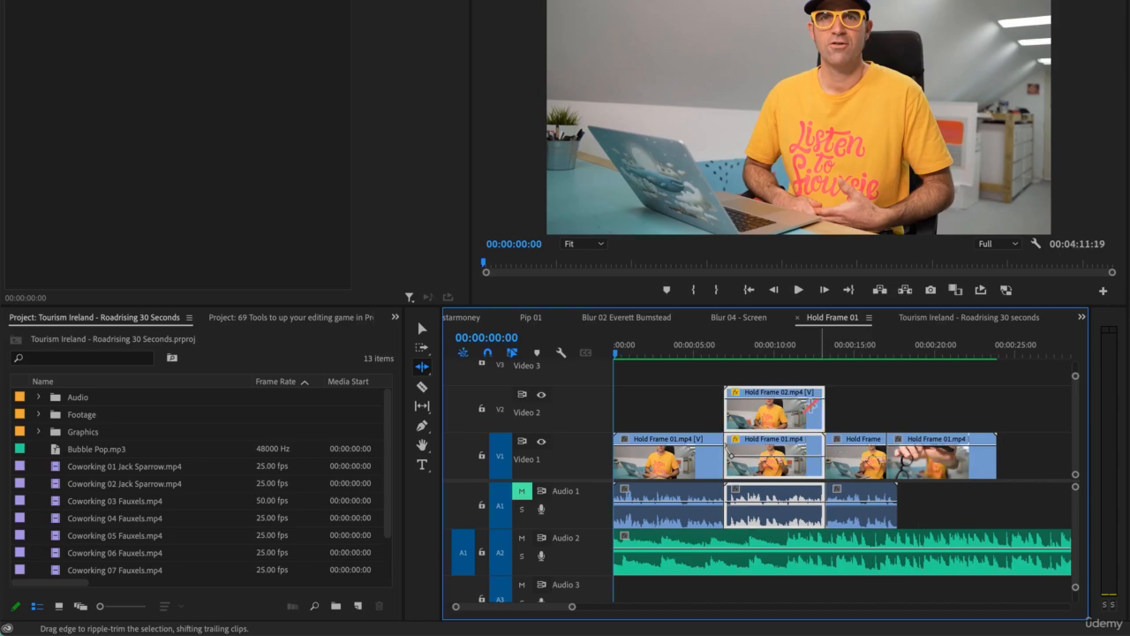
key(super+z)
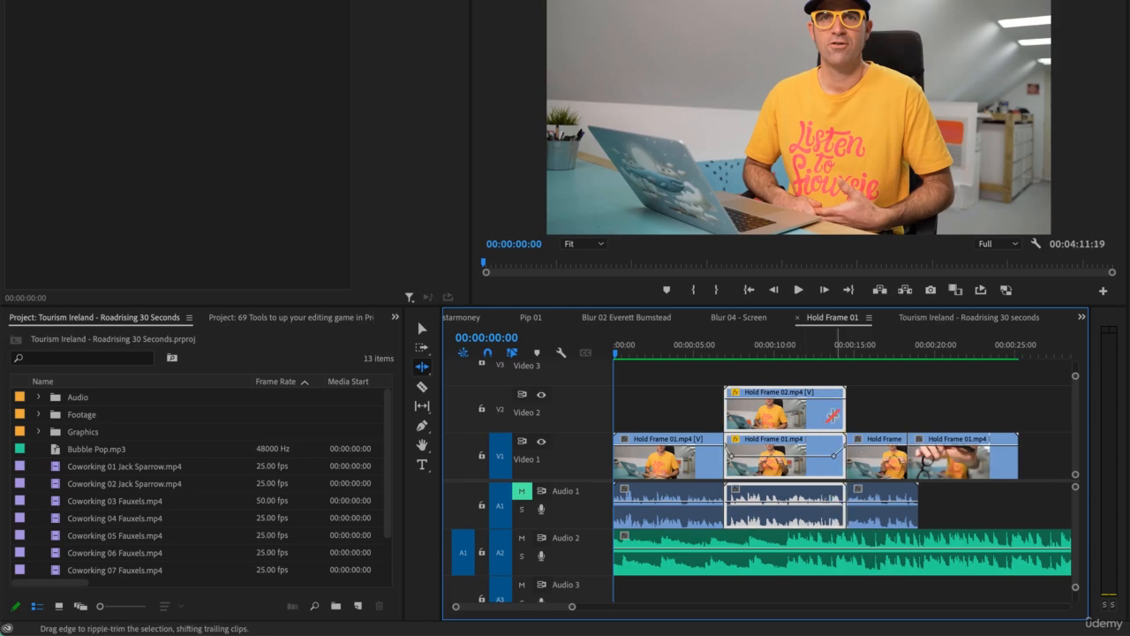
Step: Deselect the clips and split the music clip on Audio 2 with the Razor tool at about 9 seconds
key(v)
click(868, 403)
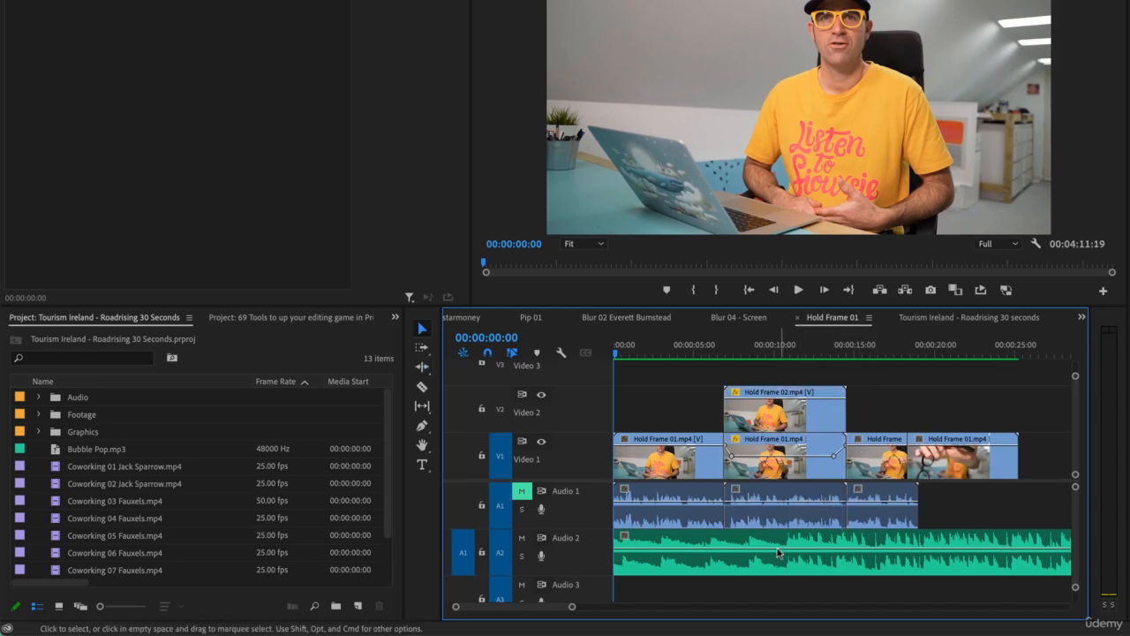
key(c)
click(761, 554)
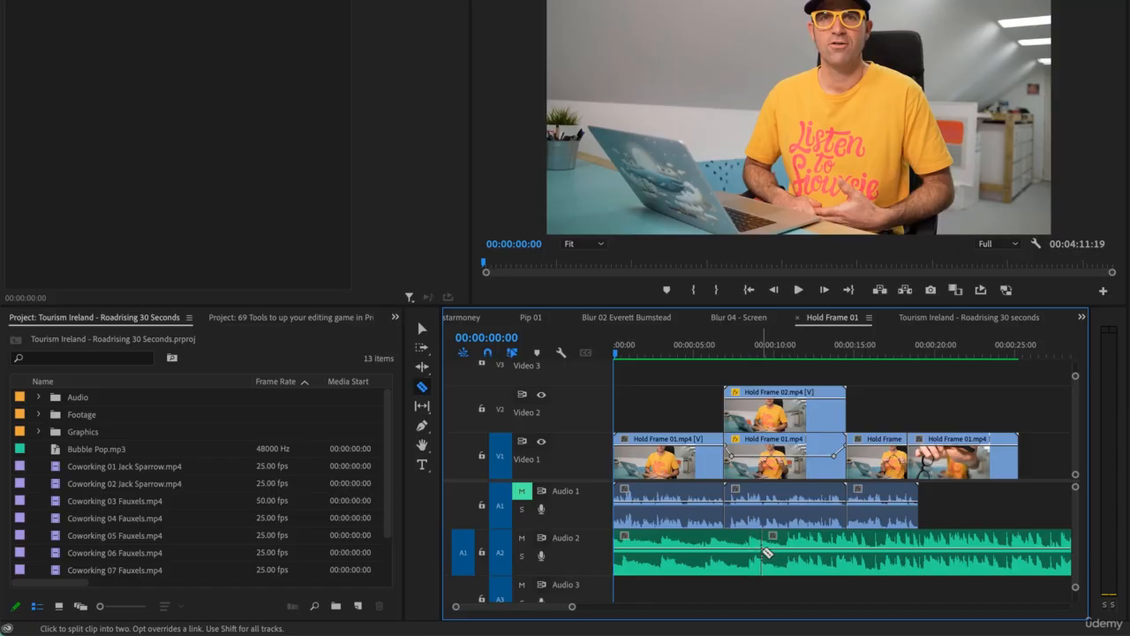
key(v)
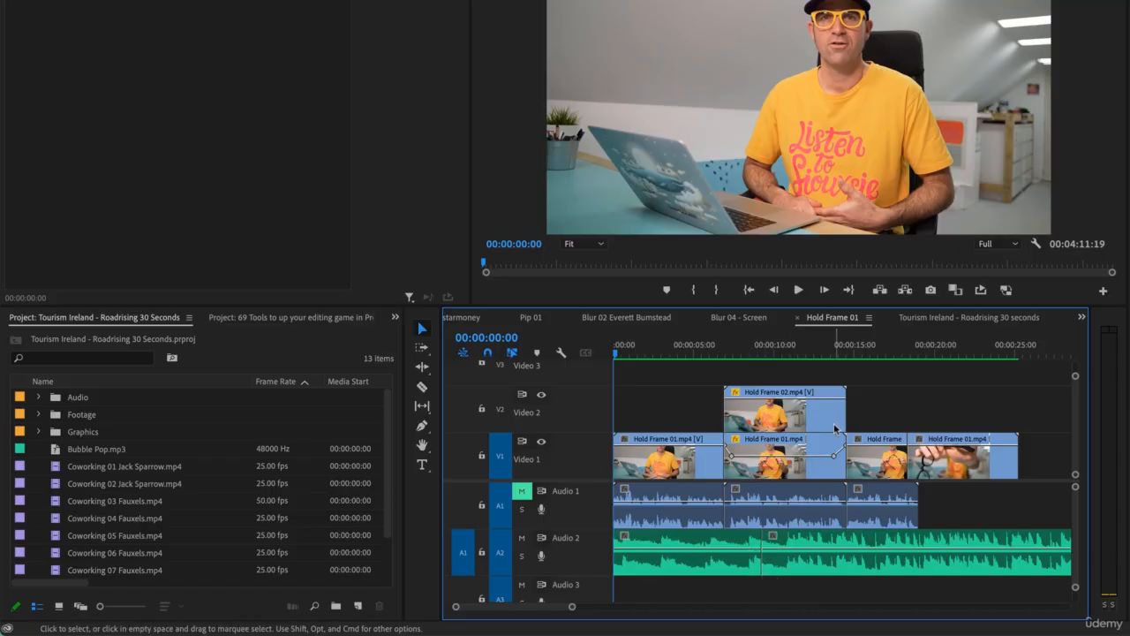
Step: Try to ripple-trim the end of the stacked Hold Frame clips with the music split in place, and undo the trim
click(835, 473)
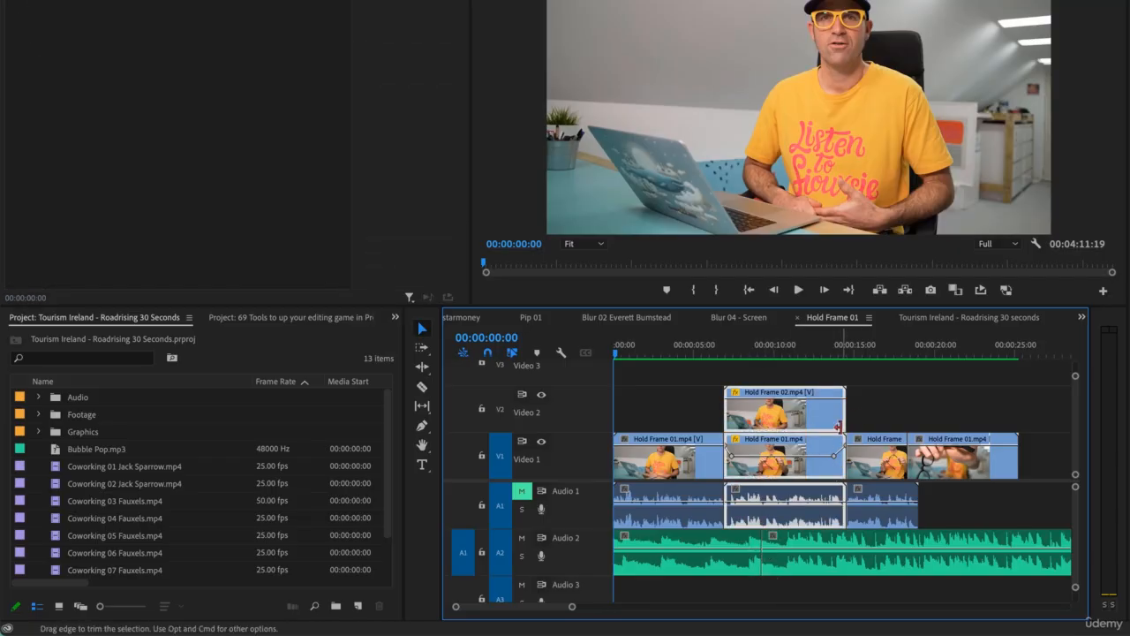
key(b)
drag(841, 418, 818, 423)
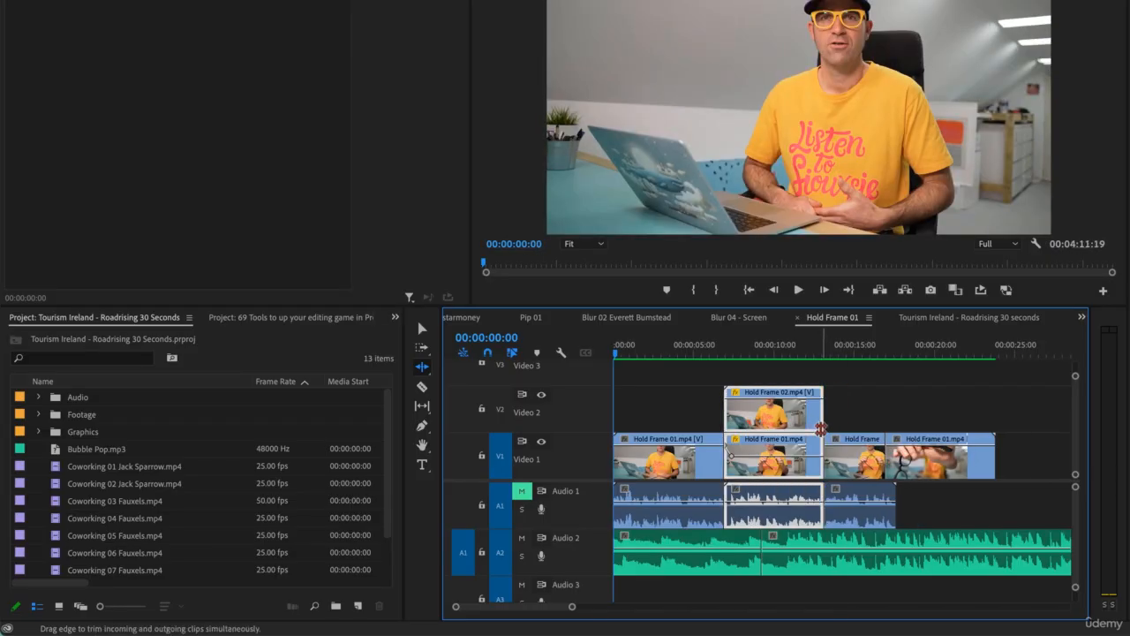
key(ctrl+z)
Step: Try to ripple-trim the start of the stacked Hold Frame clips, and undo the trim
mouse_move(733, 418)
mouse_down()
mouse_move(927, 460)
mouse_move(782, 453)
mouse_move(728, 424)
mouse_up()
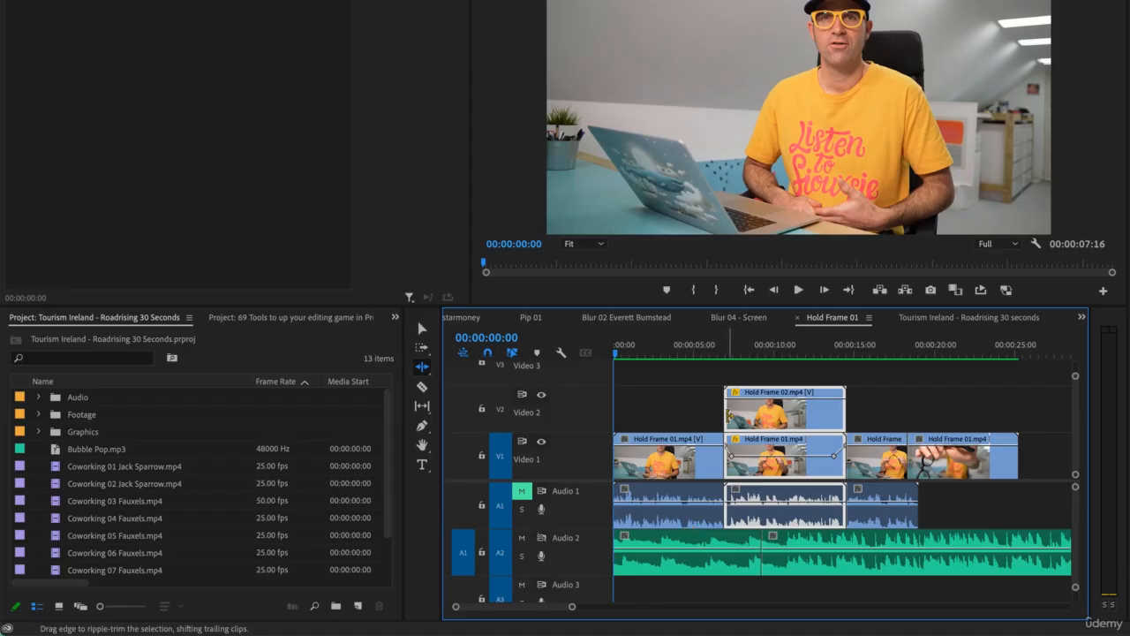
drag(729, 415, 746, 414)
key(ctrl+z)
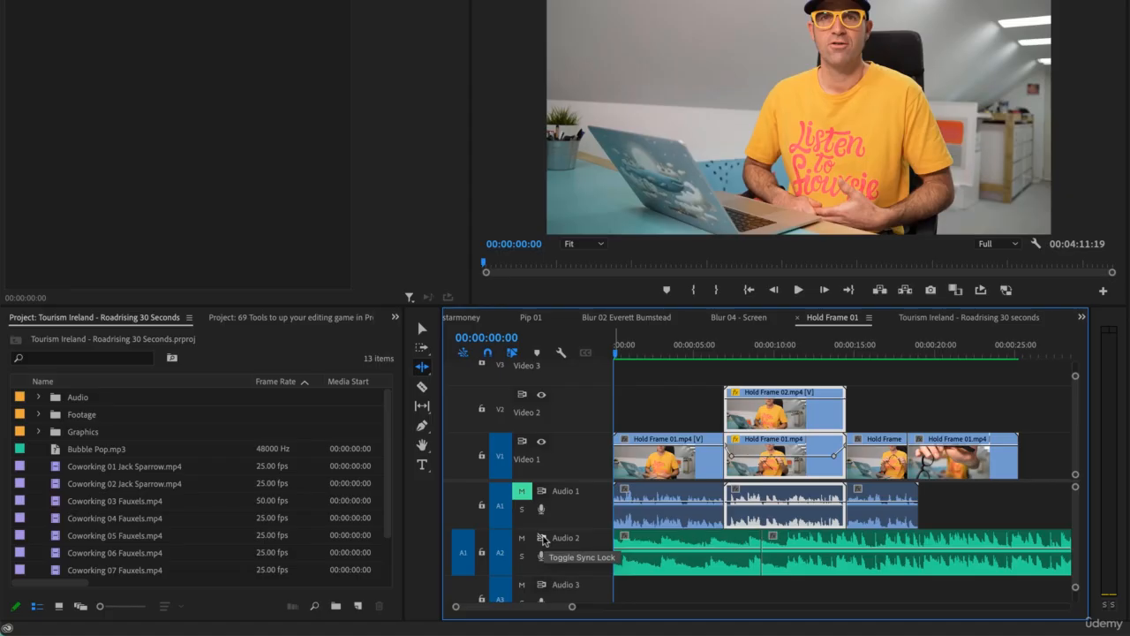
Step: Toggle the sync lock of the Audio 2 track and return to the Tourism Ireland - Roadrising 30 seconds sequence
click(542, 537)
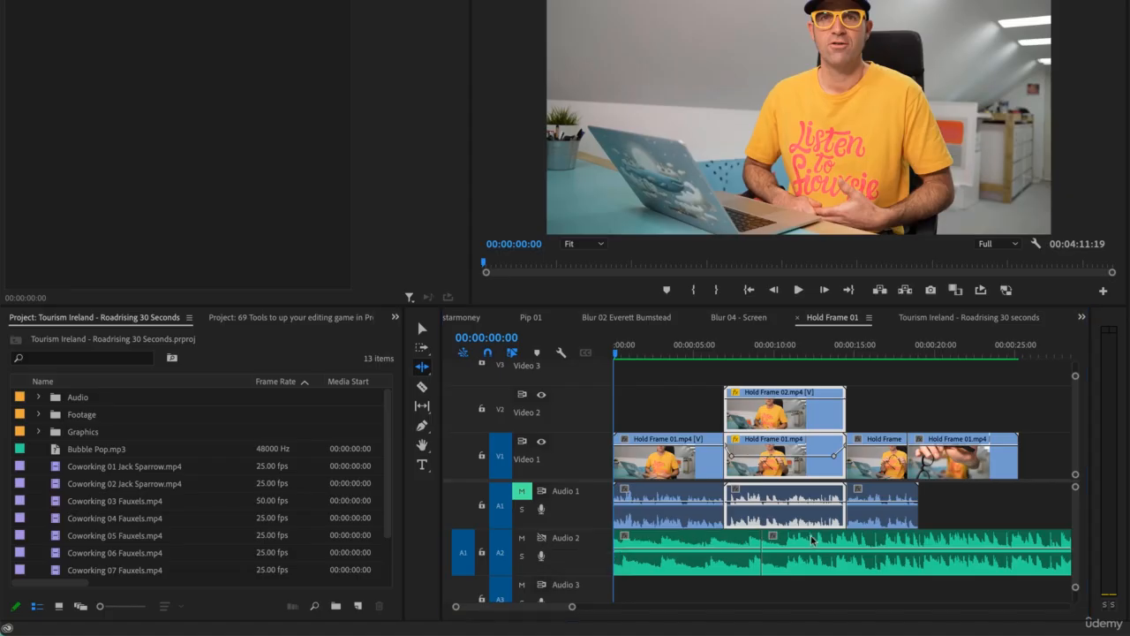
click(950, 319)
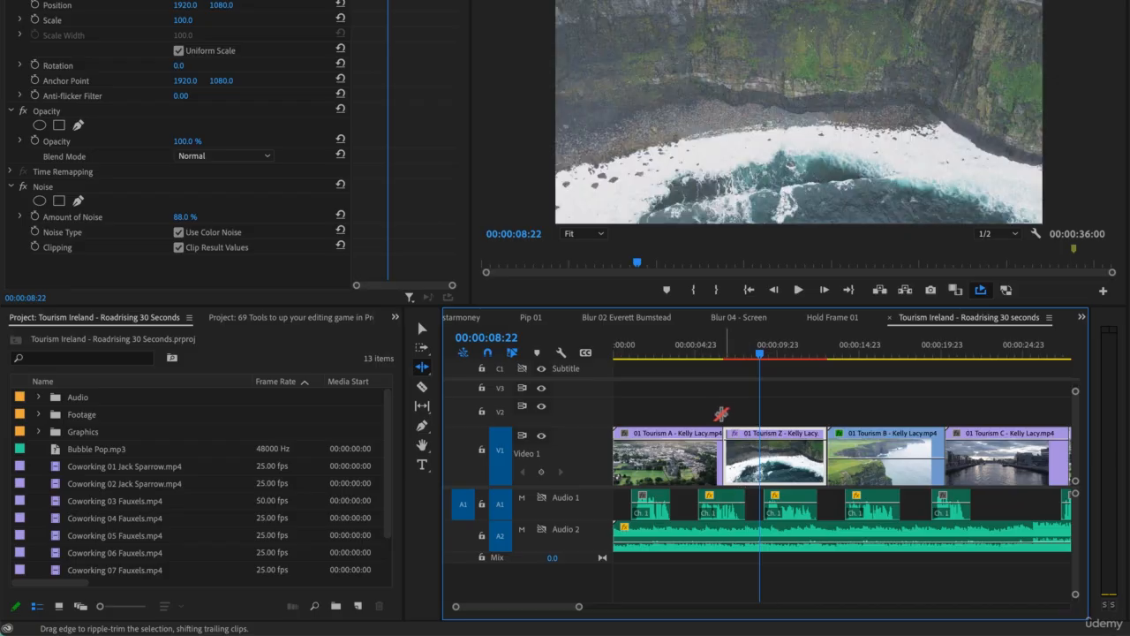
Step: Roll the cut between the 01 Tourism A and 01 Tourism Z clips later and back again with the Rolling Edit tool
click(424, 369)
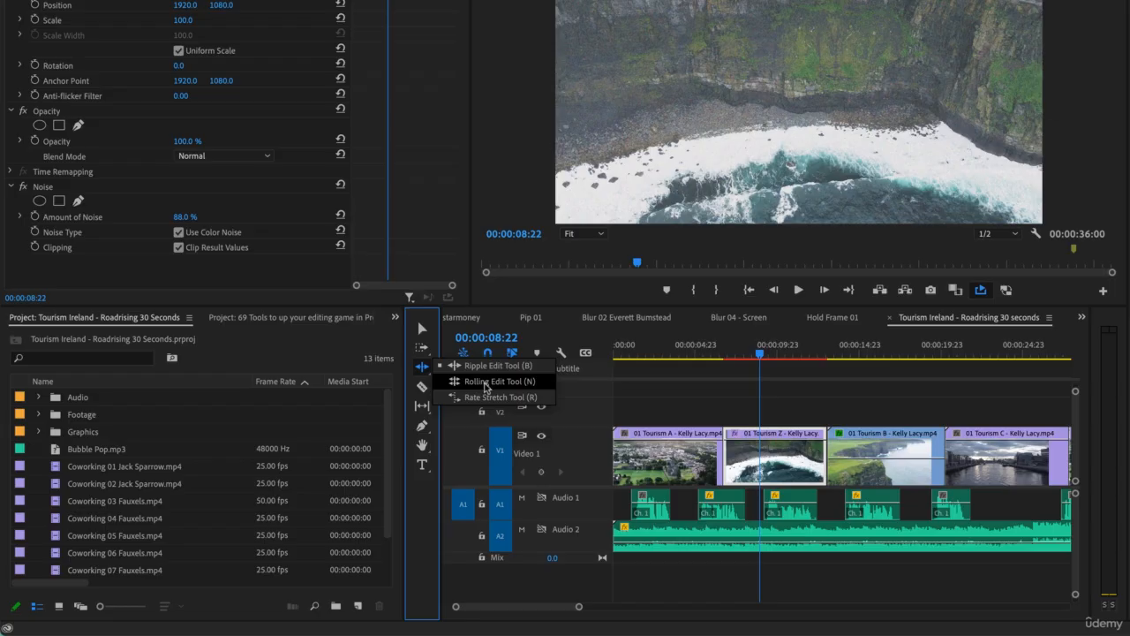
click(480, 383)
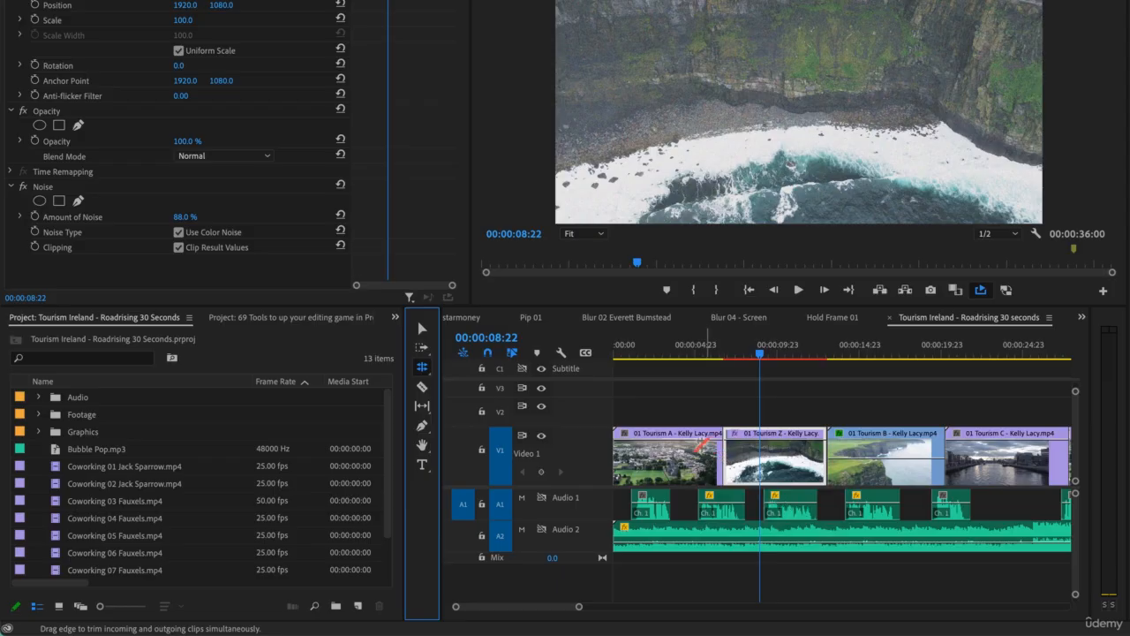
mouse_move(723, 458)
mouse_down()
mouse_move(733, 461)
mouse_move(685, 461)
mouse_move(738, 457)
mouse_up()
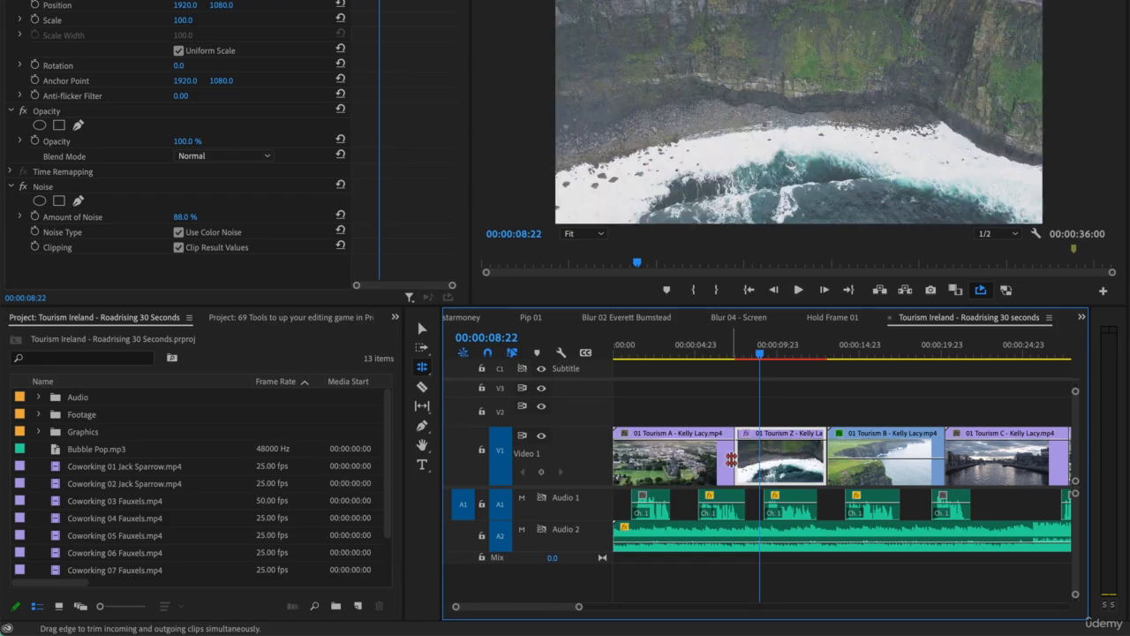
drag(731, 458, 723, 455)
Step: Roll the cut between 01 Tourism A and 01 Tourism Z earlier to about 6 seconds with the Selection tool, checking playback across it
key(v)
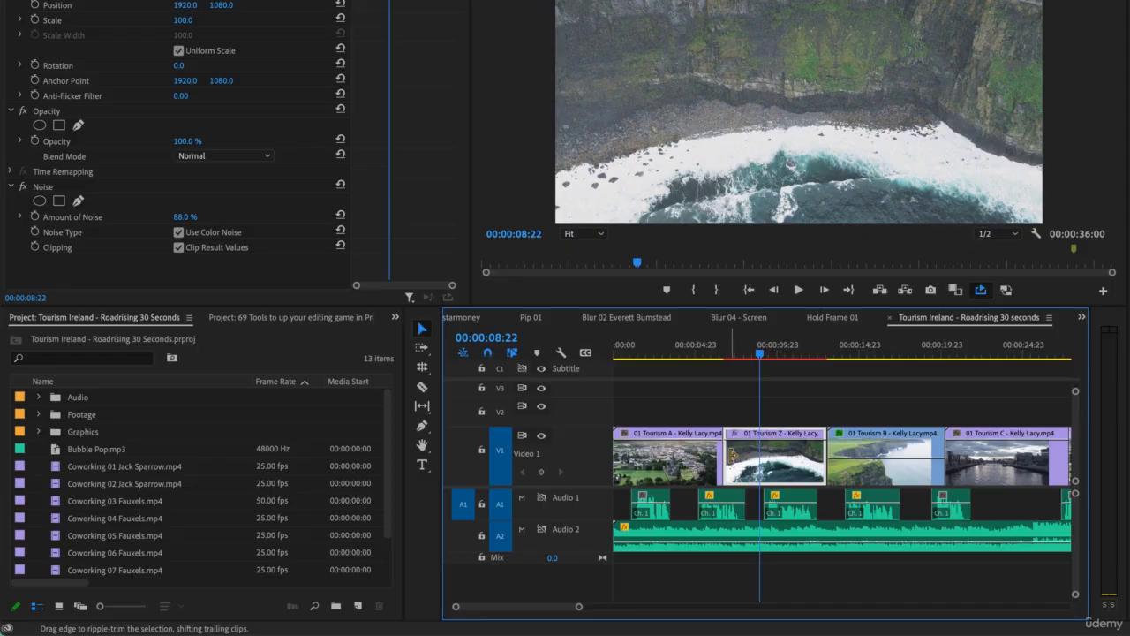
drag(722, 456, 721, 462)
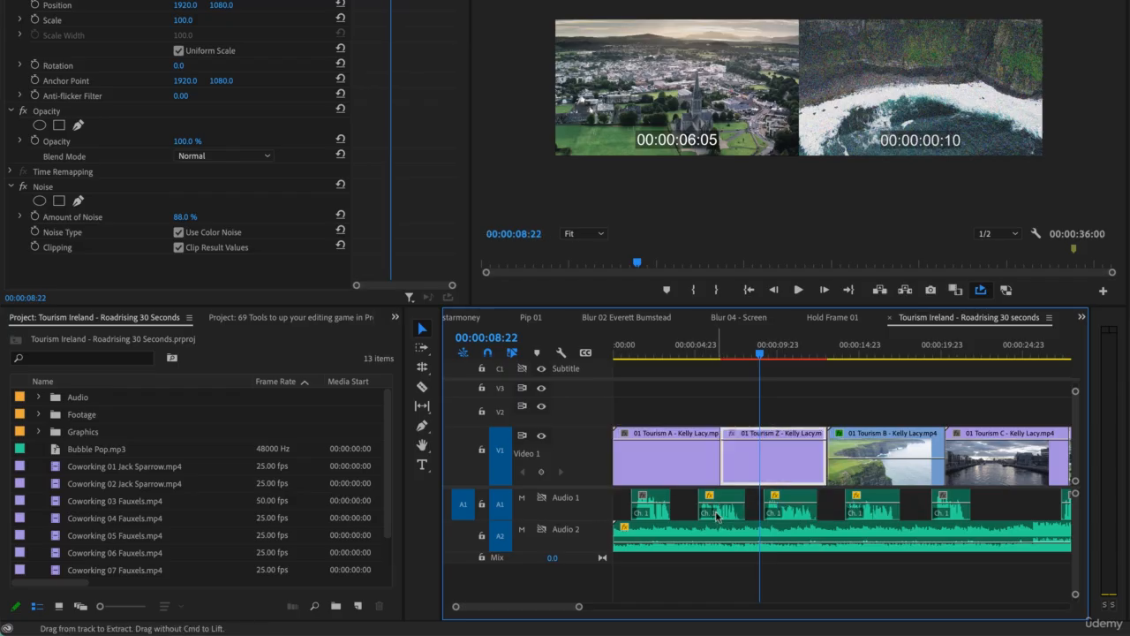
click(705, 350)
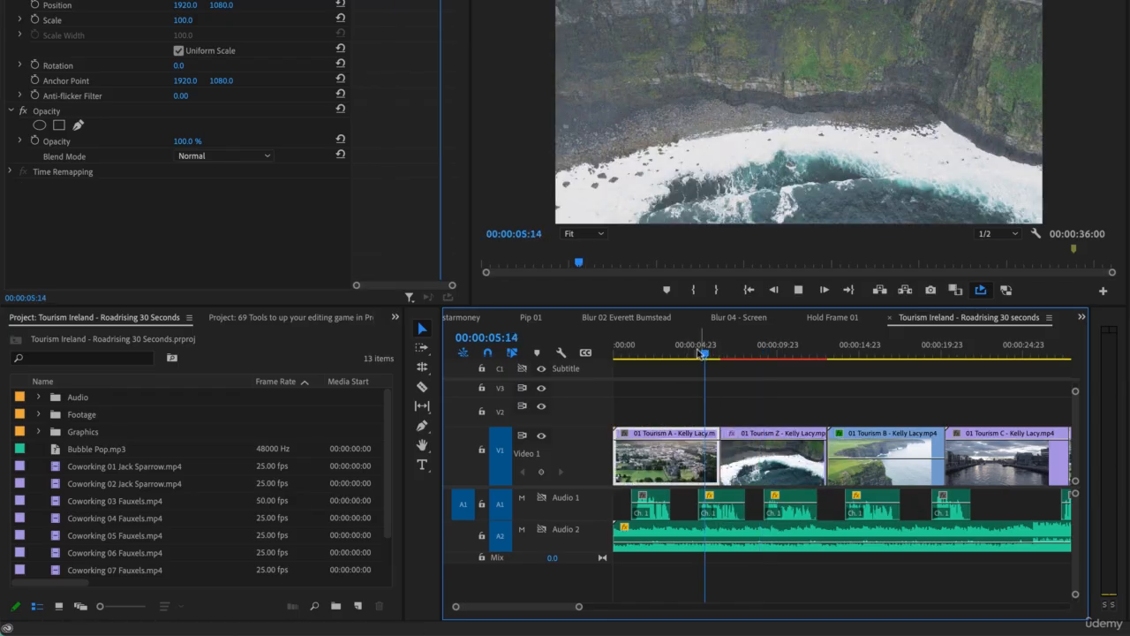
key(space)
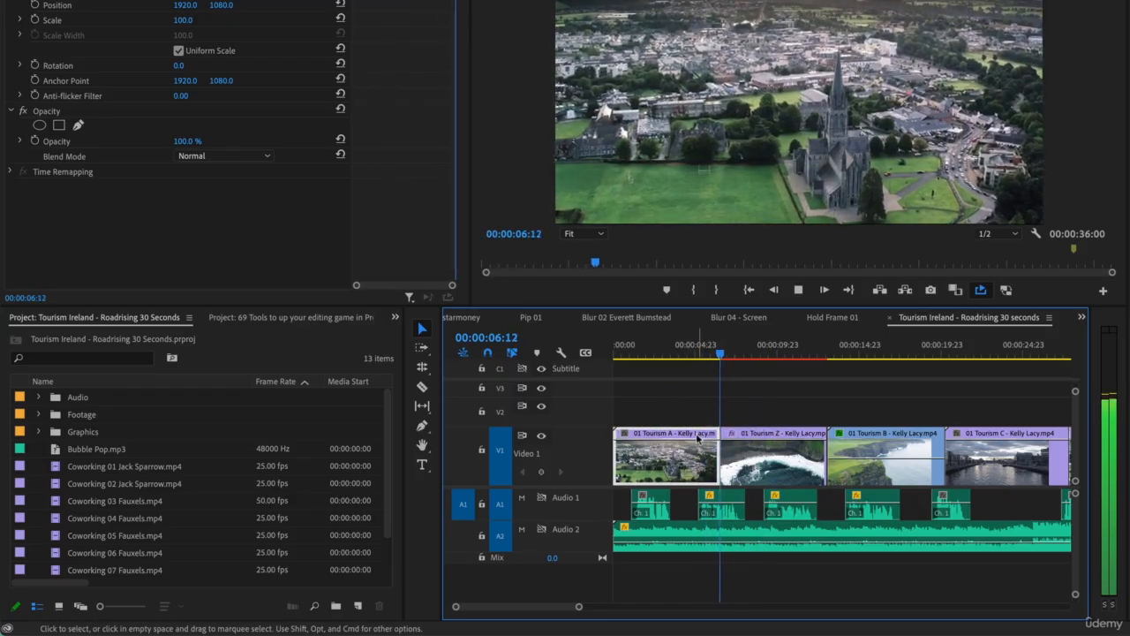
click(722, 450)
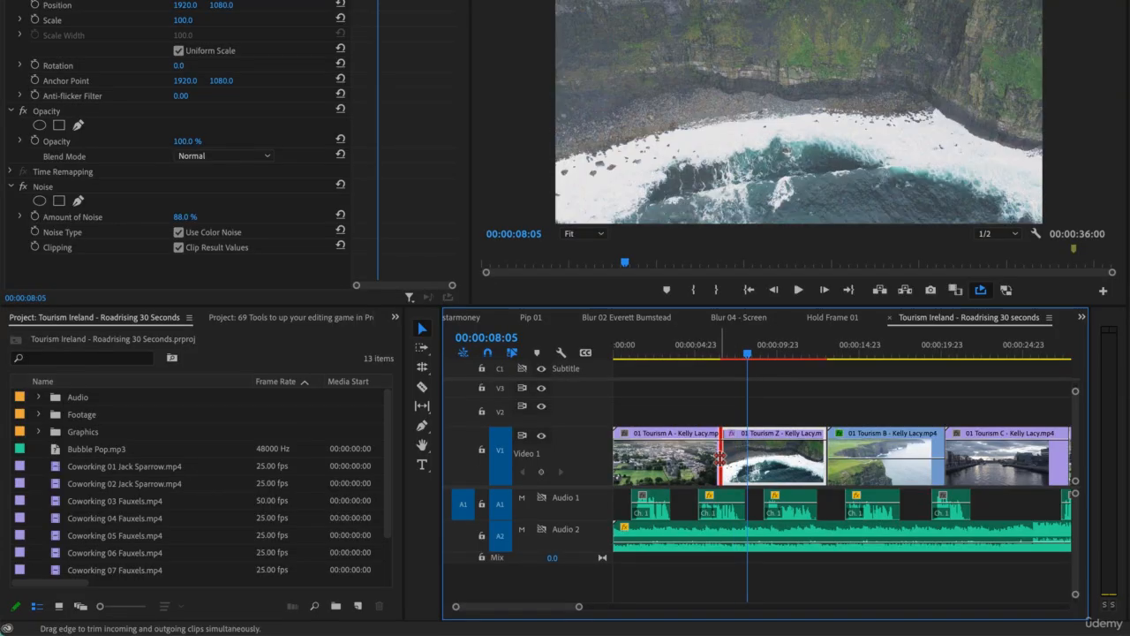
drag(721, 457, 717, 466)
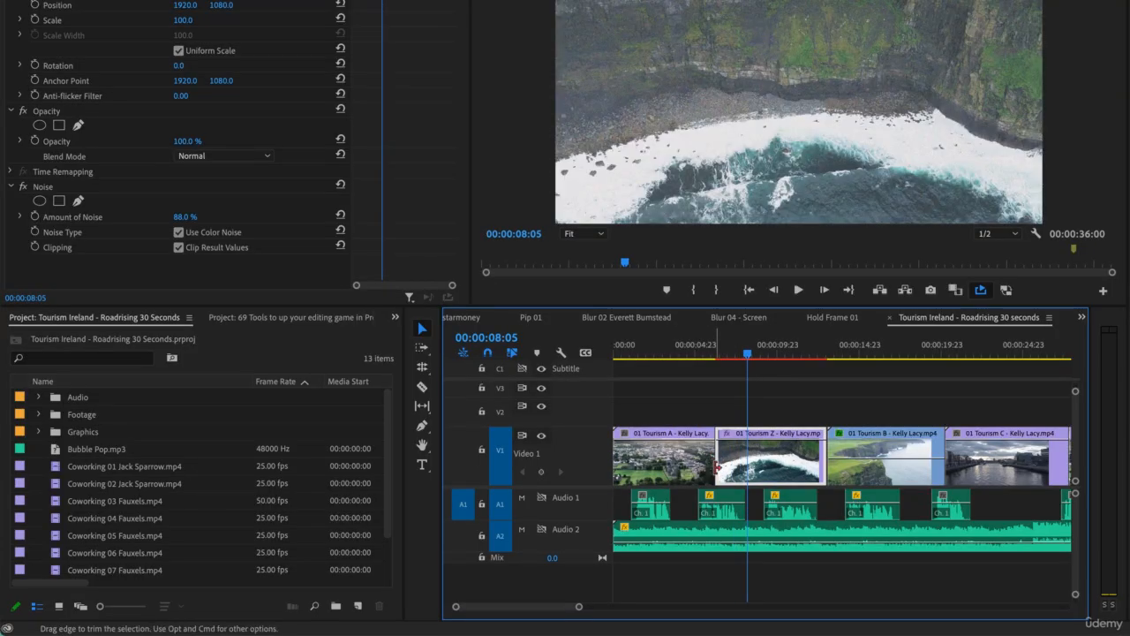
Step: Try rolling the cut between 01 Tourism Z and 01 Tourism B earlier, and set it to about 00:00:13:16
click(849, 455)
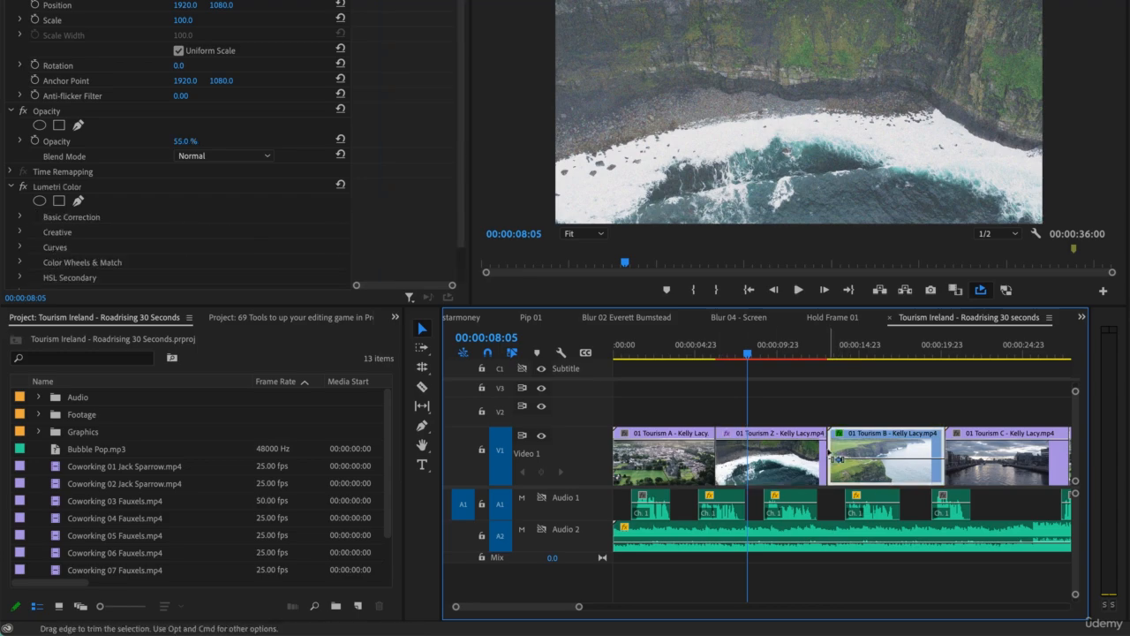
mouse_move(826, 451)
mouse_down()
mouse_move(793, 452)
mouse_move(1066, 516)
mouse_move(751, 456)
mouse_up()
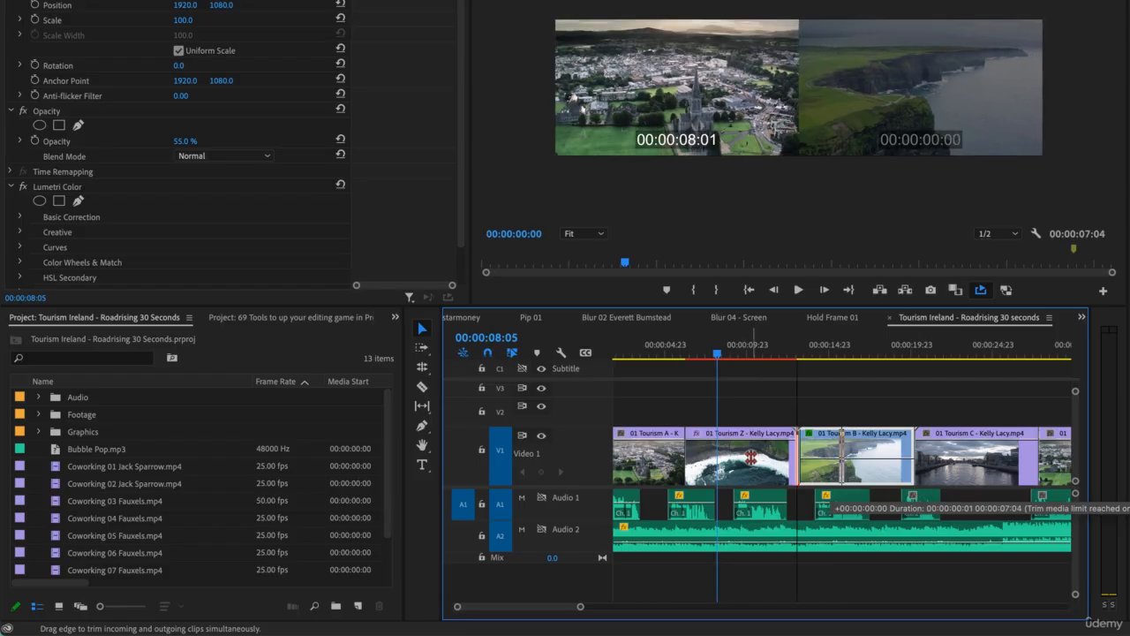
drag(751, 457, 934, 416)
click(775, 470)
key(super+z)
key(super+z)
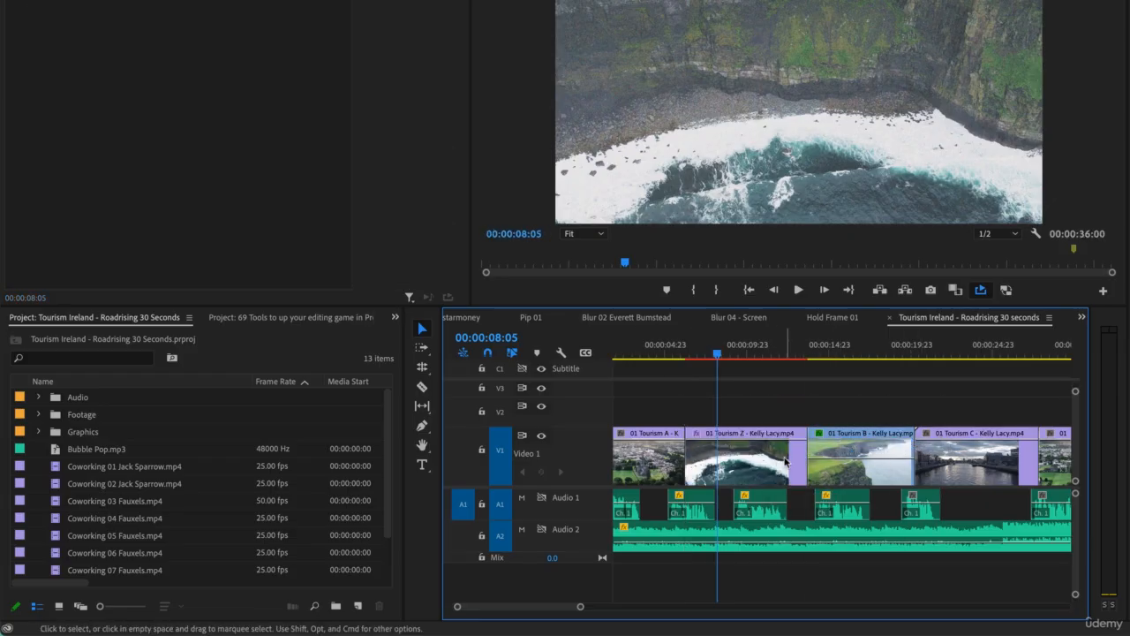
Step: Try trimming the start of 01 Tourism B on V2, restore it on V1, and undo another roll against 01 Tourism Z
drag(835, 435, 840, 406)
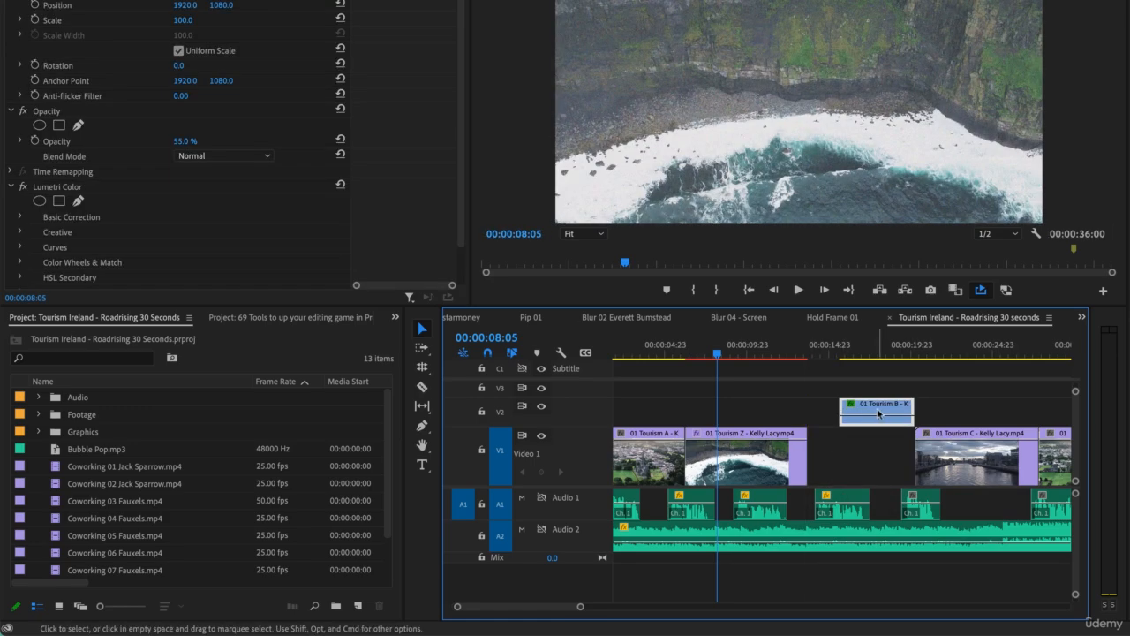
drag(911, 406, 860, 453)
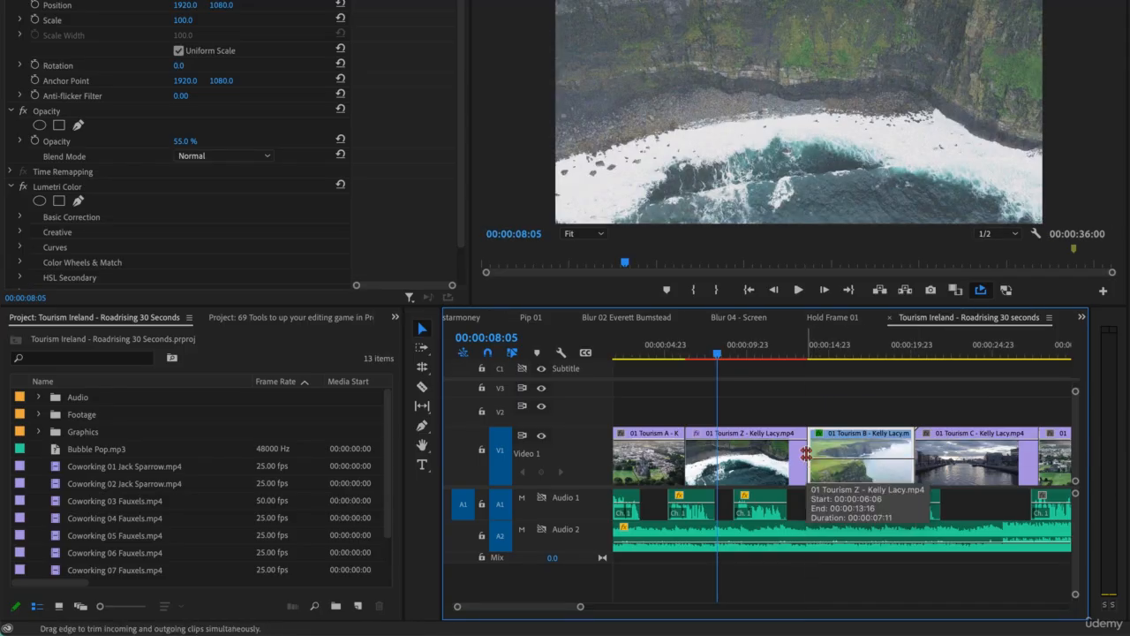
mouse_move(808, 450)
mouse_down()
mouse_move(785, 452)
mouse_move(801, 452)
mouse_up()
key(super+z)
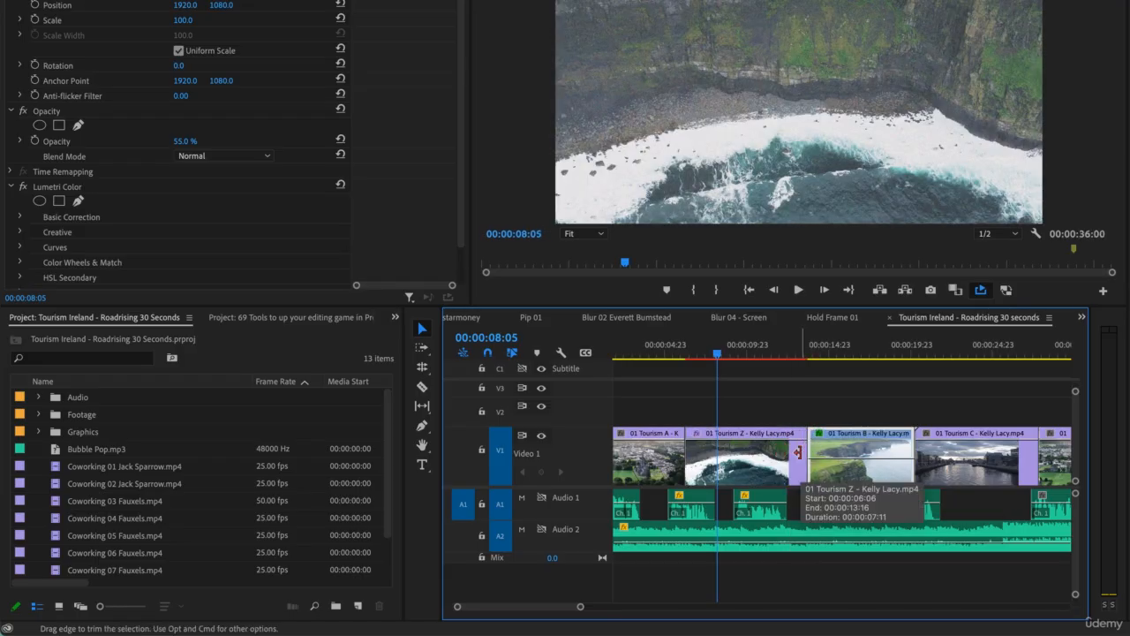
Step: Extend the end of the last 01 Tourism A clip to a duration of about 00:00:06:11
scroll(921, 467, down, 5)
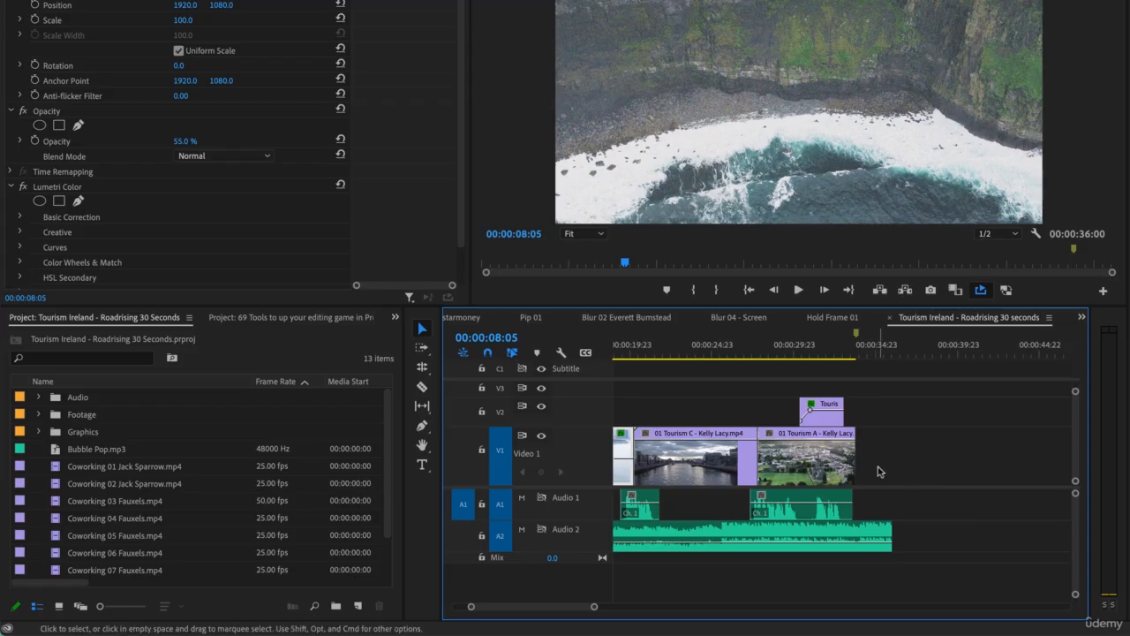
click(902, 443)
click(813, 462)
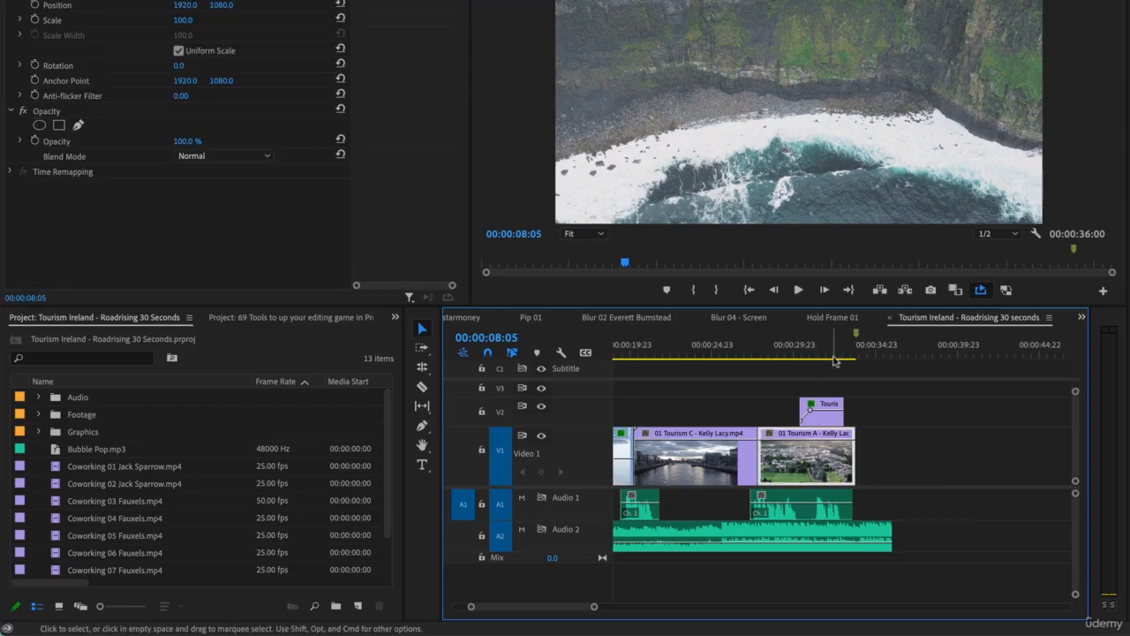
click(834, 359)
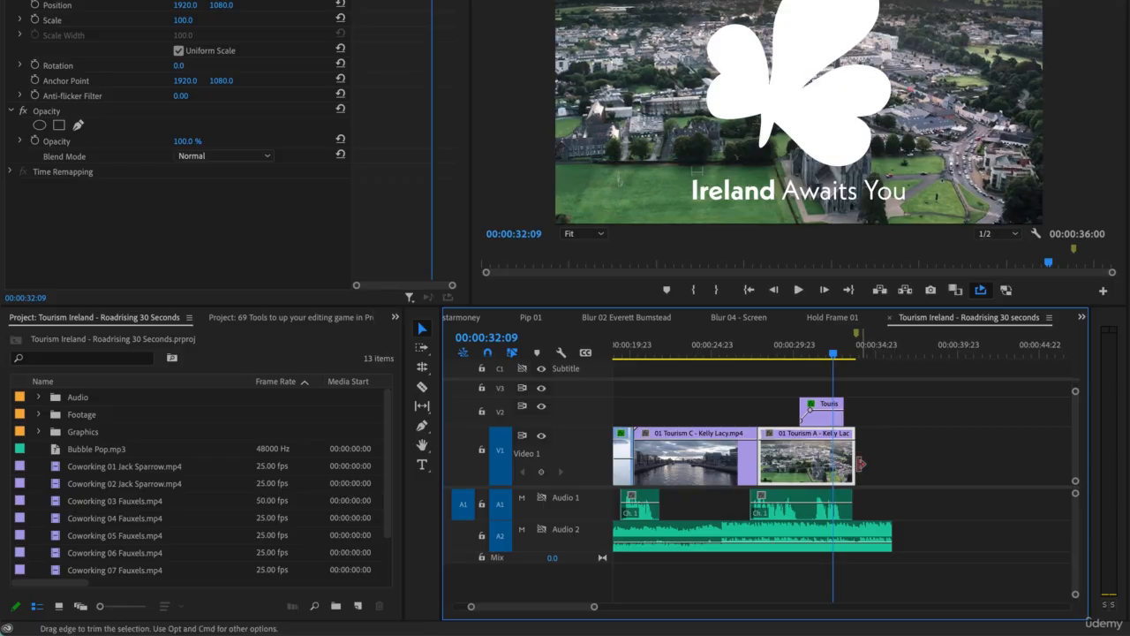
drag(853, 458, 883, 459)
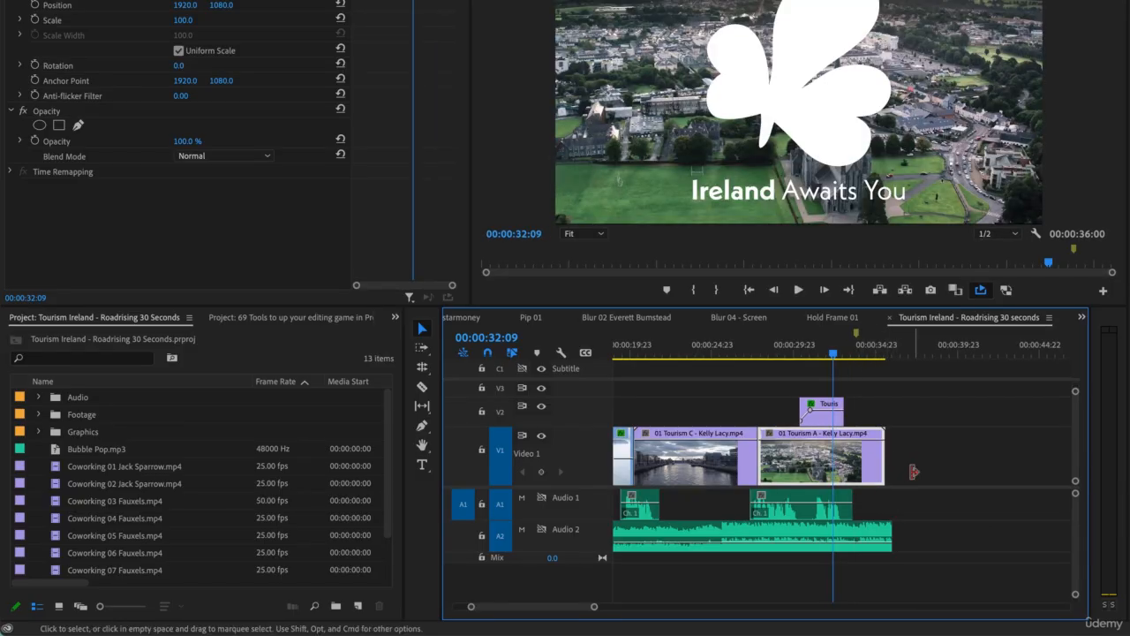
drag(768, 463, 790, 467)
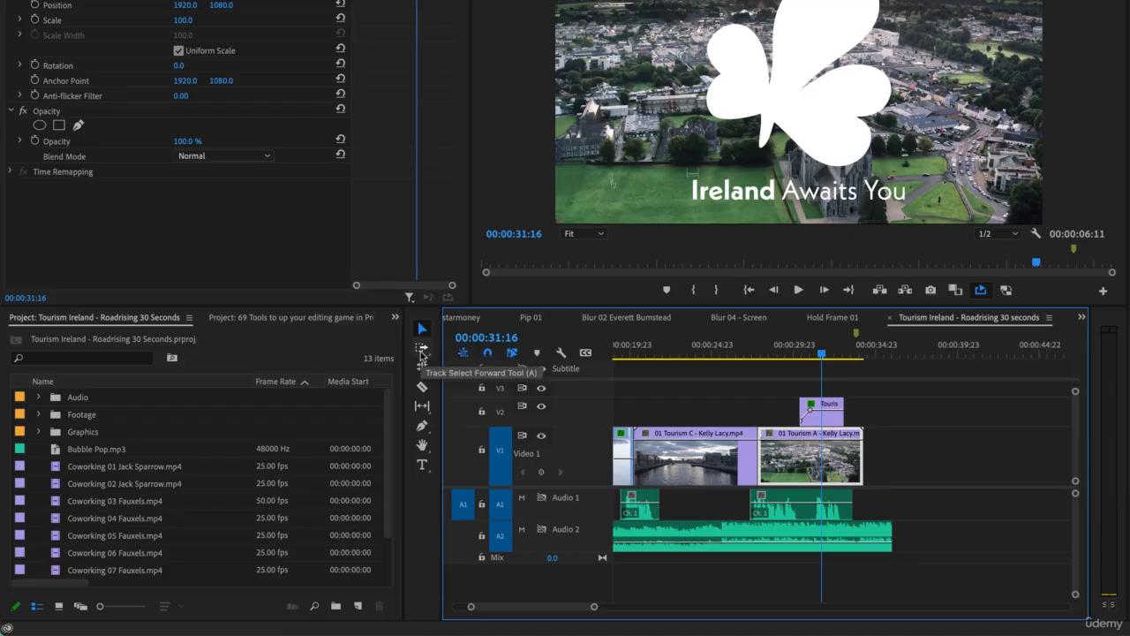
Step: Rate-stretch the last 01 Tourism A clip to the end of the Audio 2 music, slowing it to 78.68%
click(421, 348)
click(424, 369)
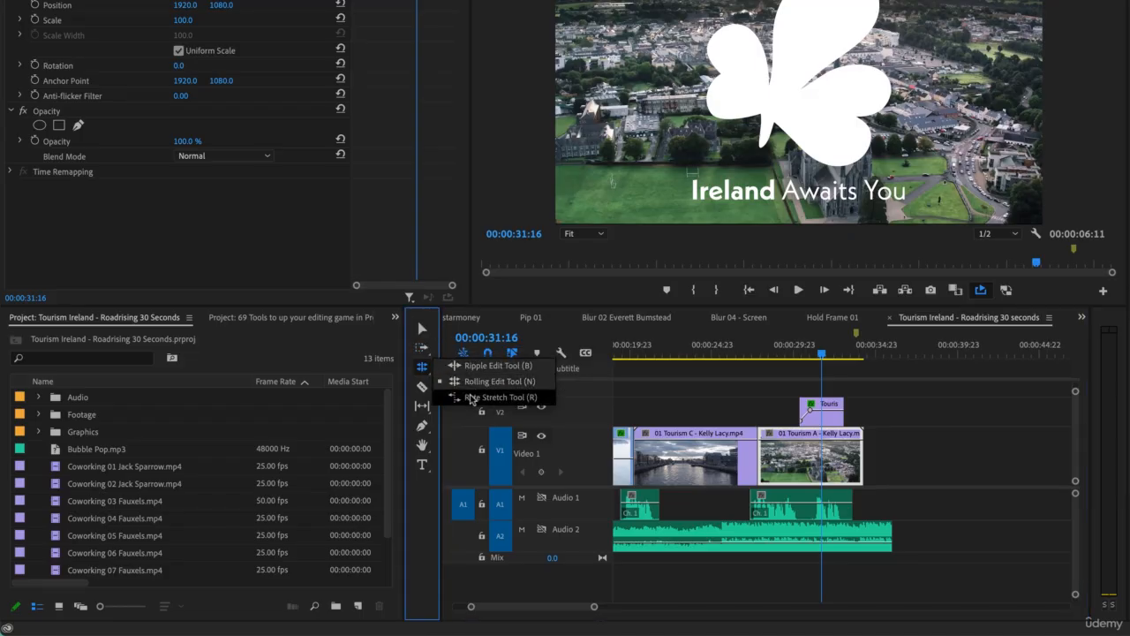
click(523, 399)
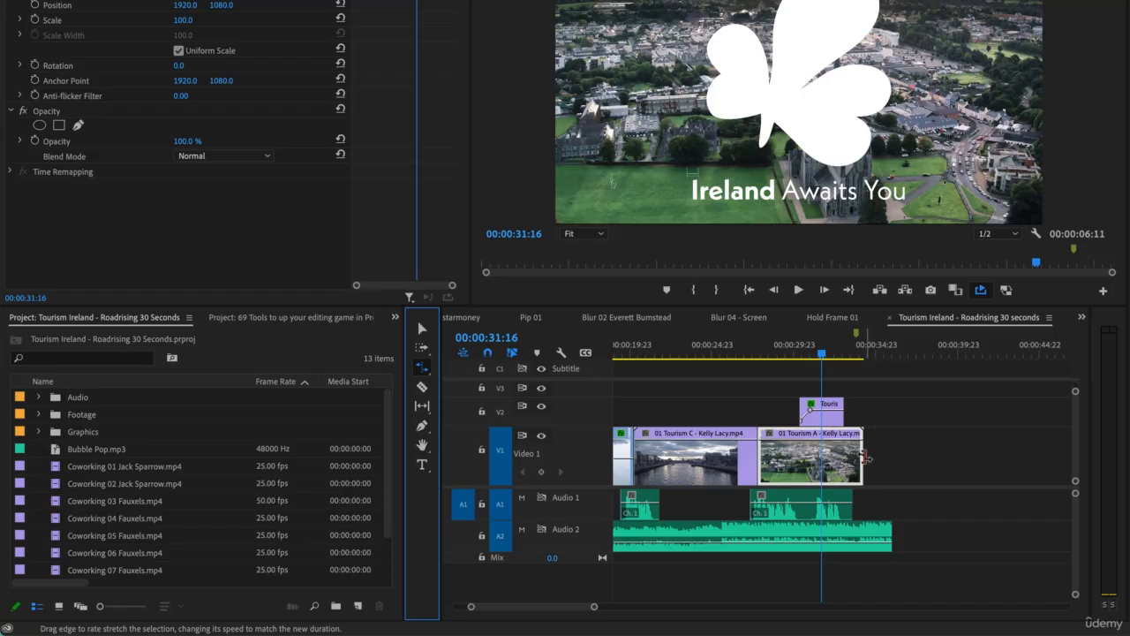
drag(863, 459, 887, 459)
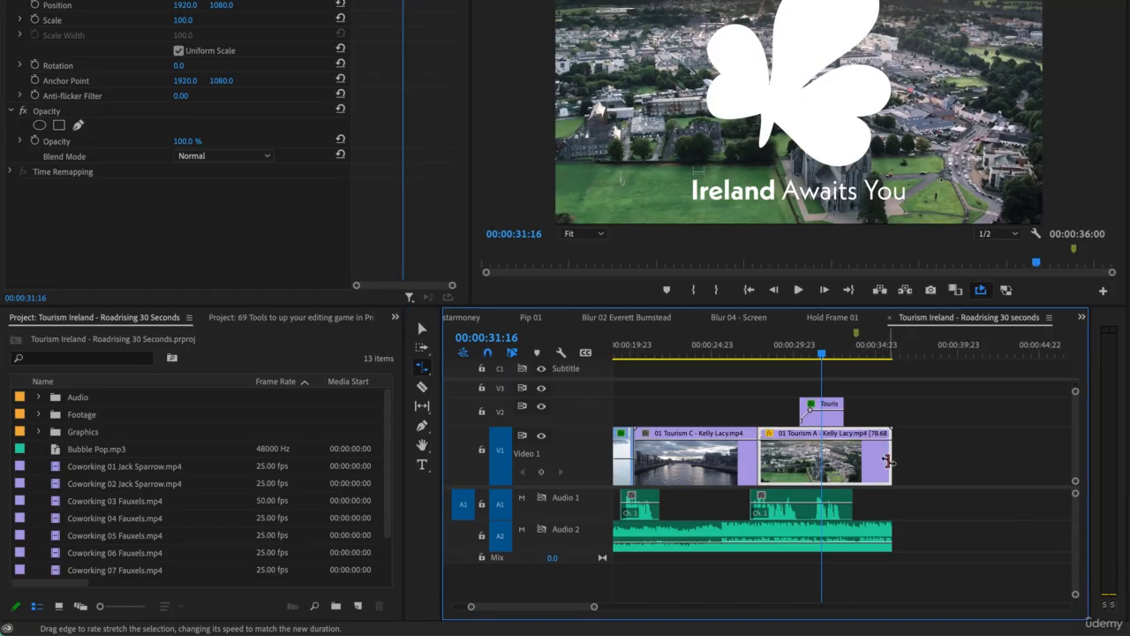
key(v)
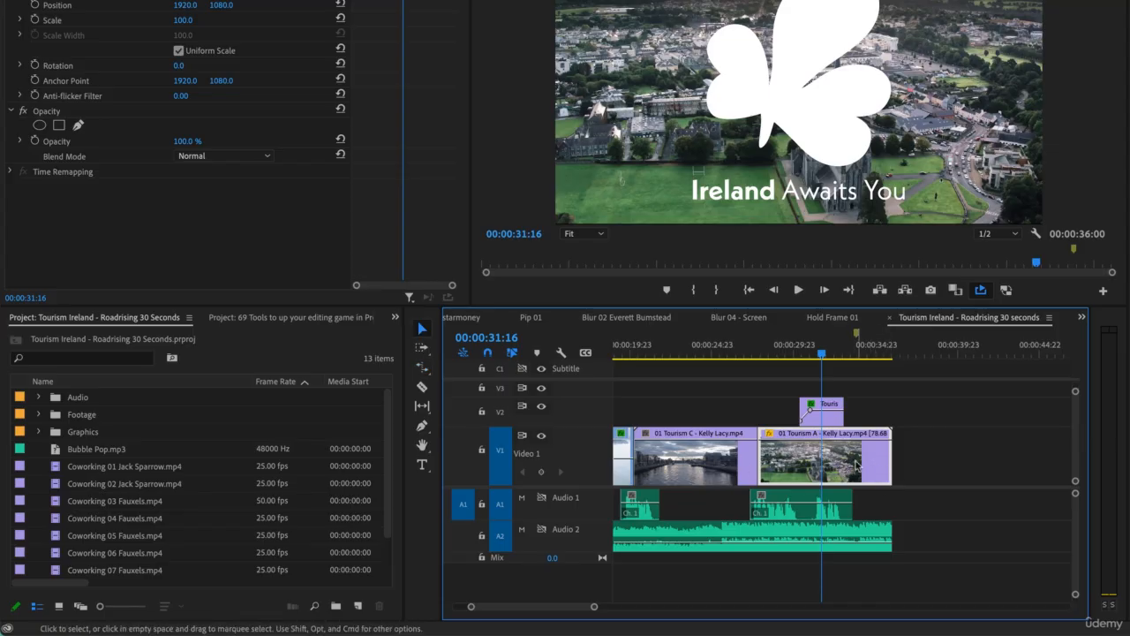
Step: Set the time interpolation of the stretched 01 Tourism A clip to Optical Flow
right_click(854, 465)
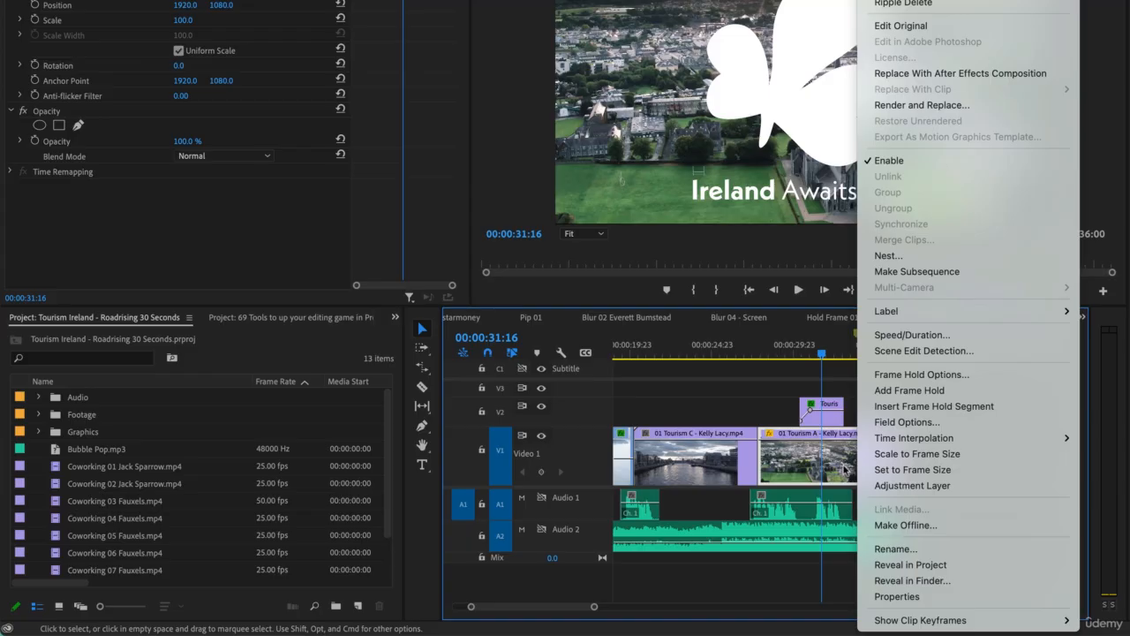
click(902, 336)
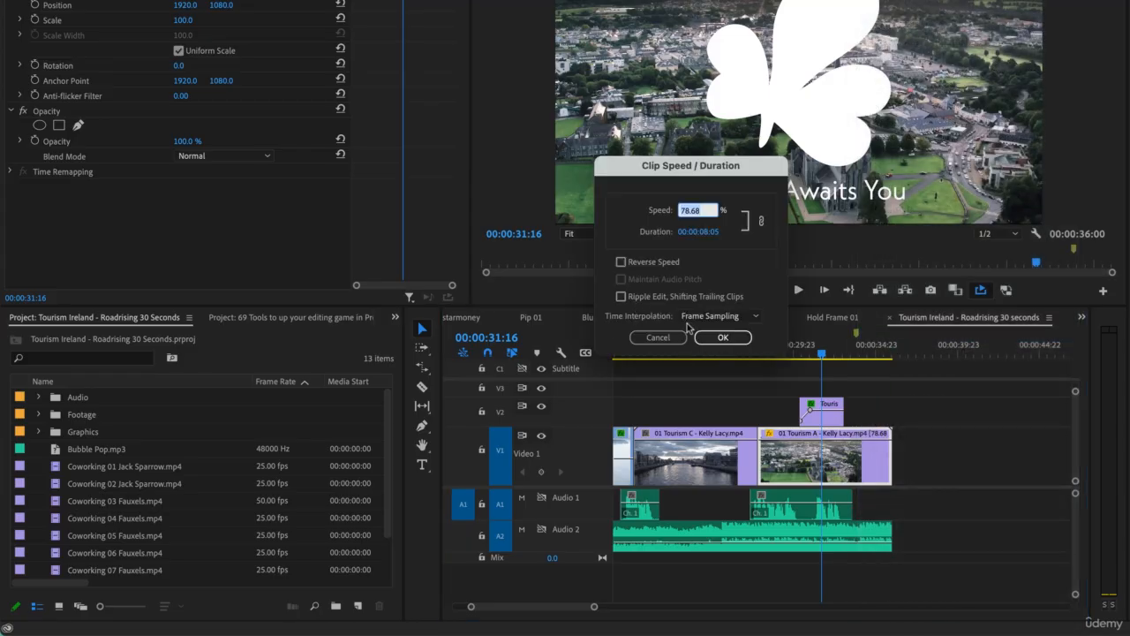
click(706, 316)
click(706, 363)
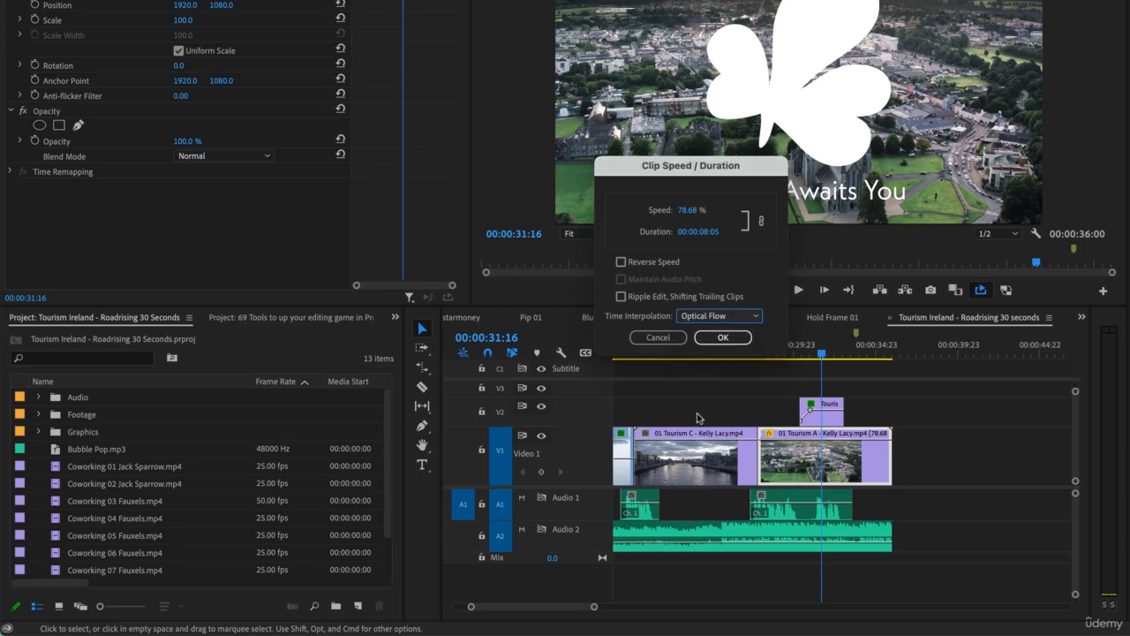
click(722, 336)
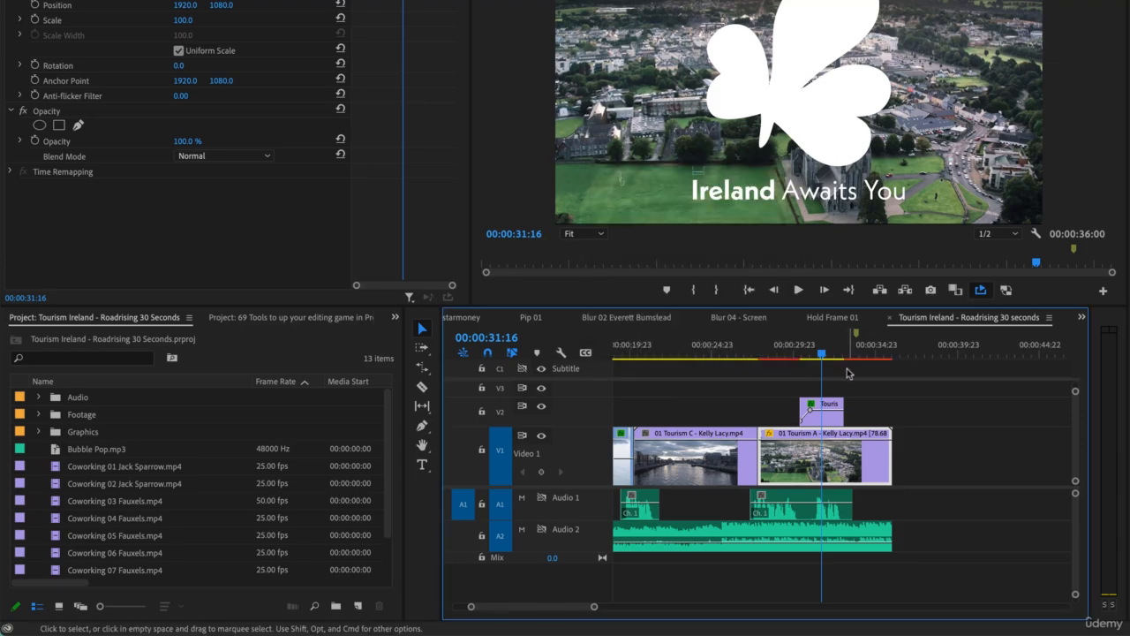
Step: Mute the Audio 1 and Audio 2 tracks and play back the stretched 01 Tourism A clip, ending on the V2 title
key(space)
key(space)
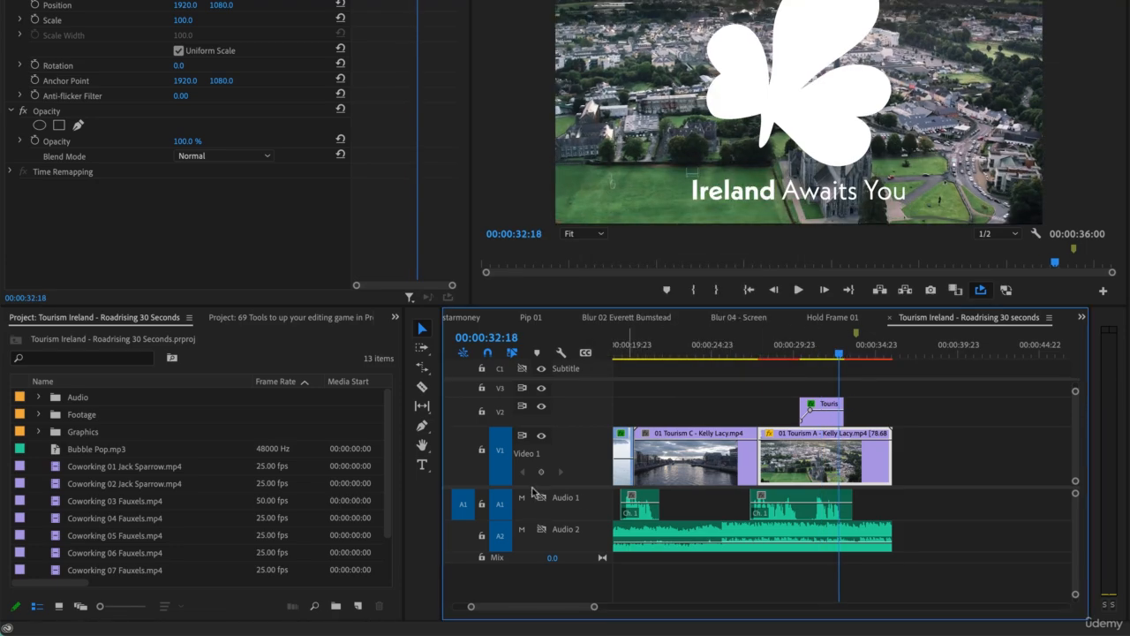
click(521, 497)
key(space)
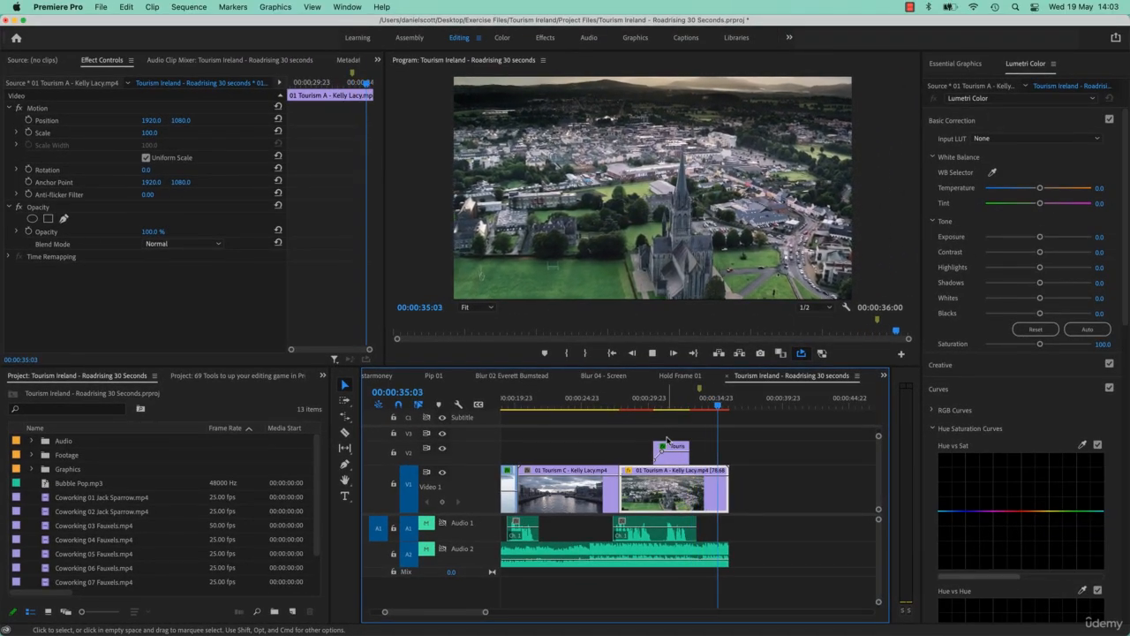
key(space)
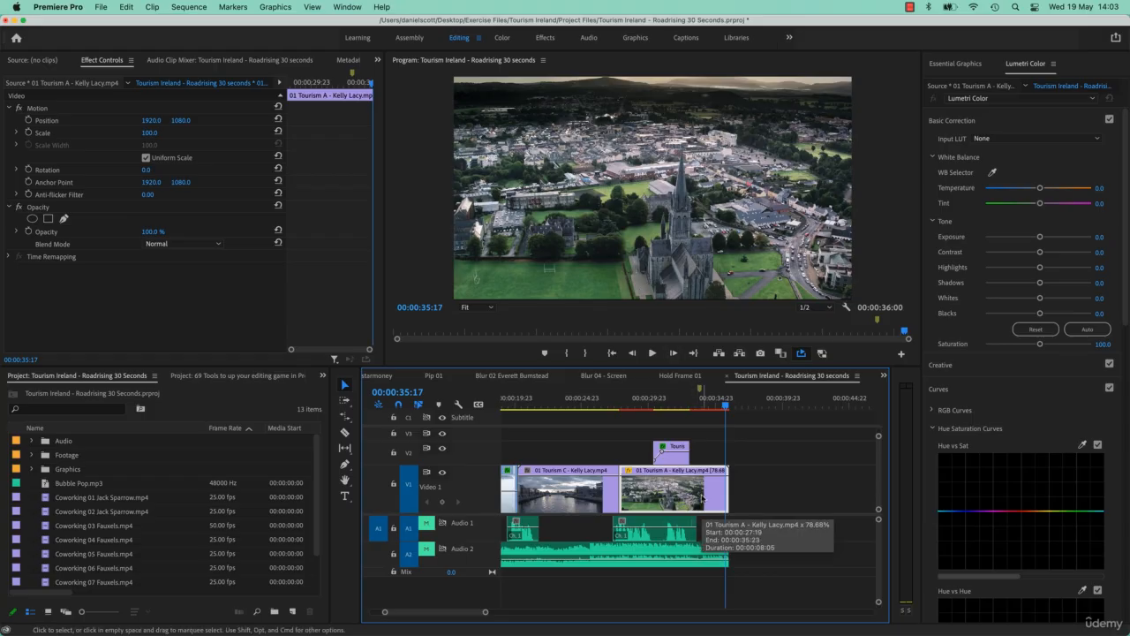
click(671, 399)
click(679, 458)
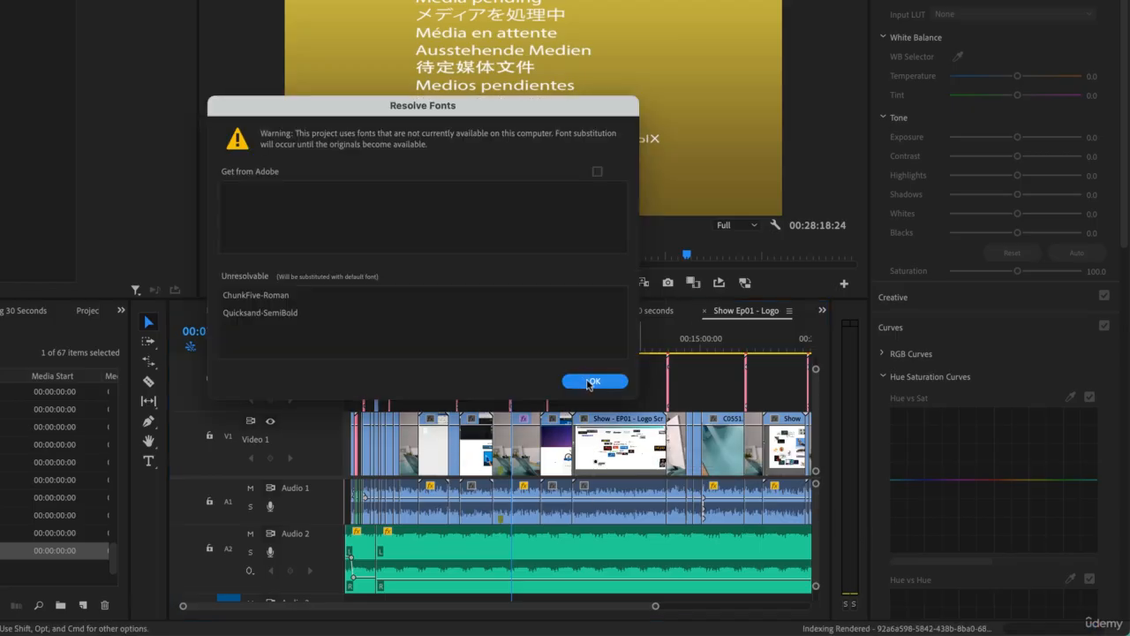
Step: Accept the font substitution in the Show Ep01 - Logo sequence and select the Logo Screencast clip at 00:09:38:20
click(587, 381)
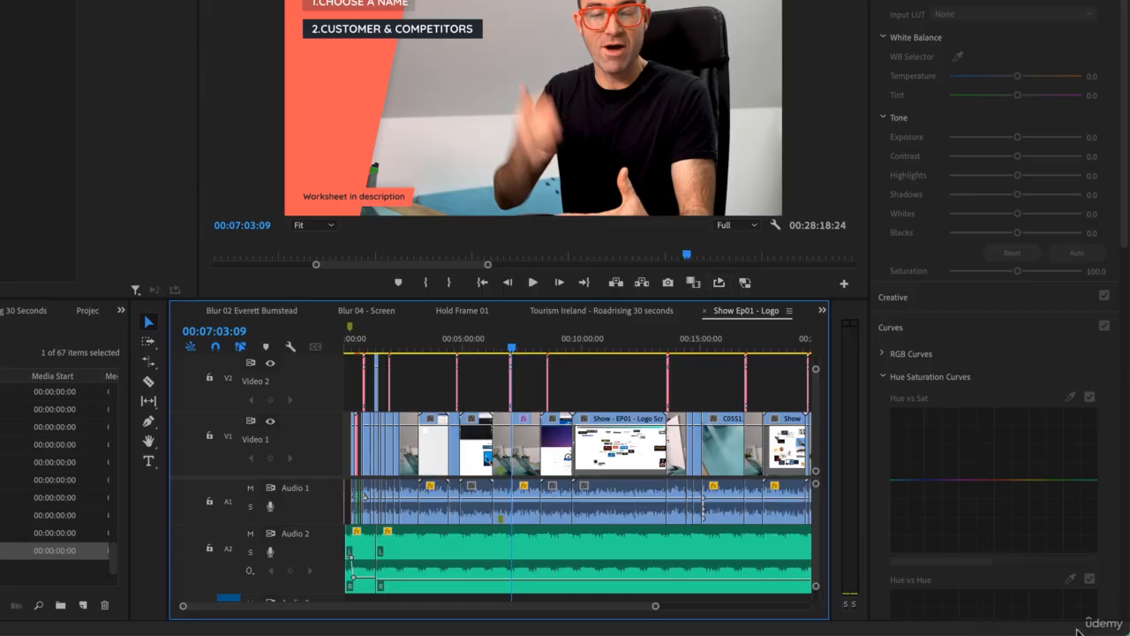
key(ctrl+s)
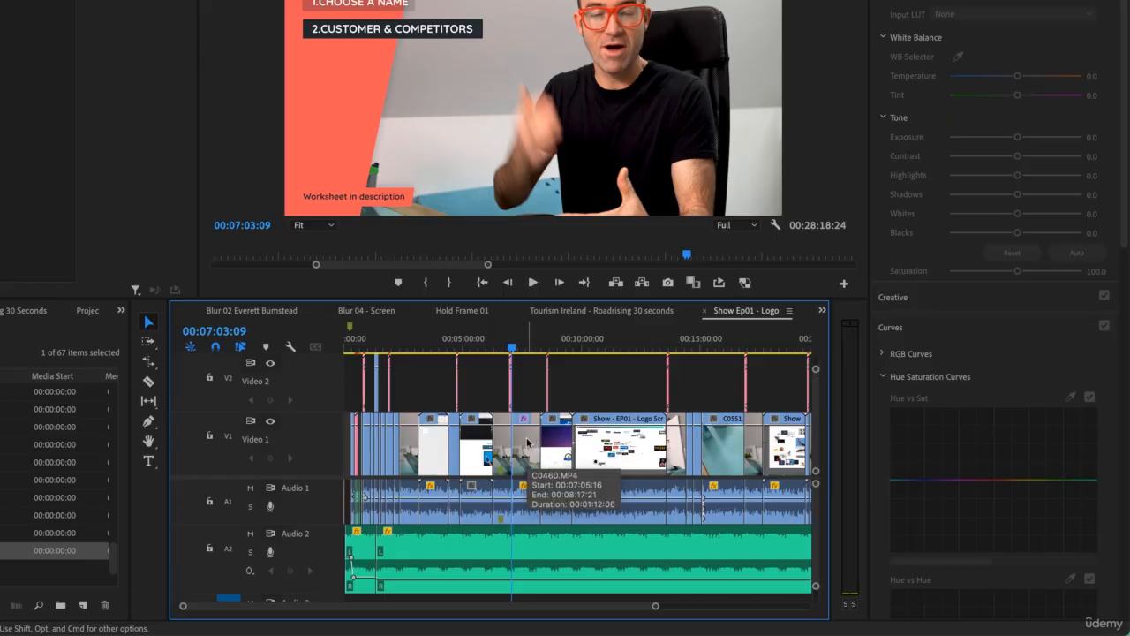
click(526, 554)
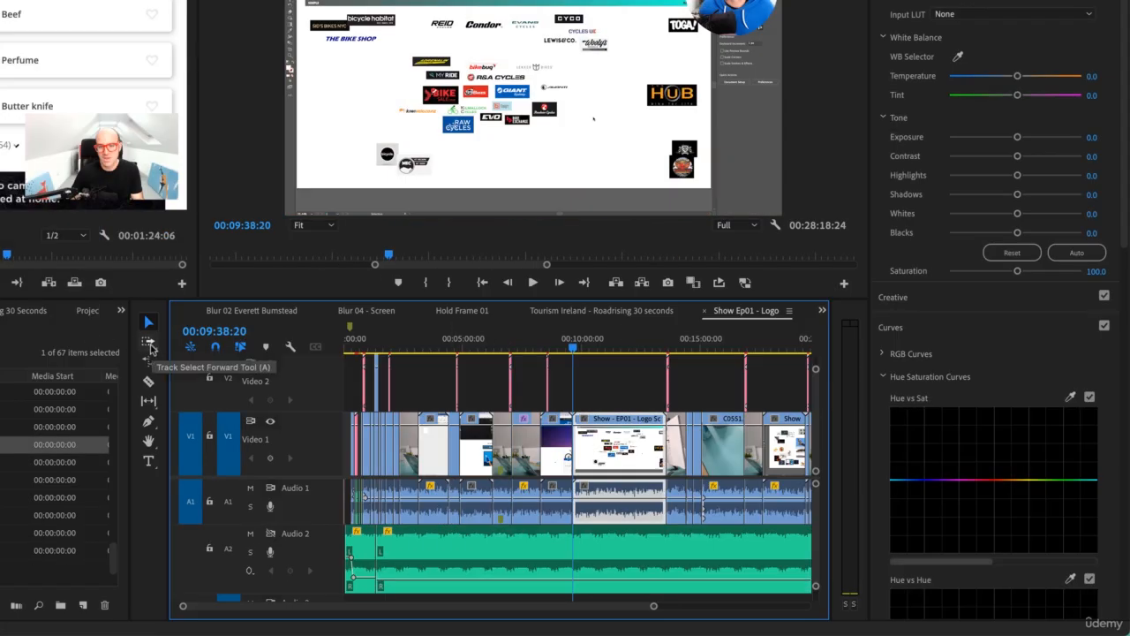
Step: Select every clip from the Logo Screencast clip onward with the Track Select Forward tool, and clear the selection
click(150, 348)
click(151, 348)
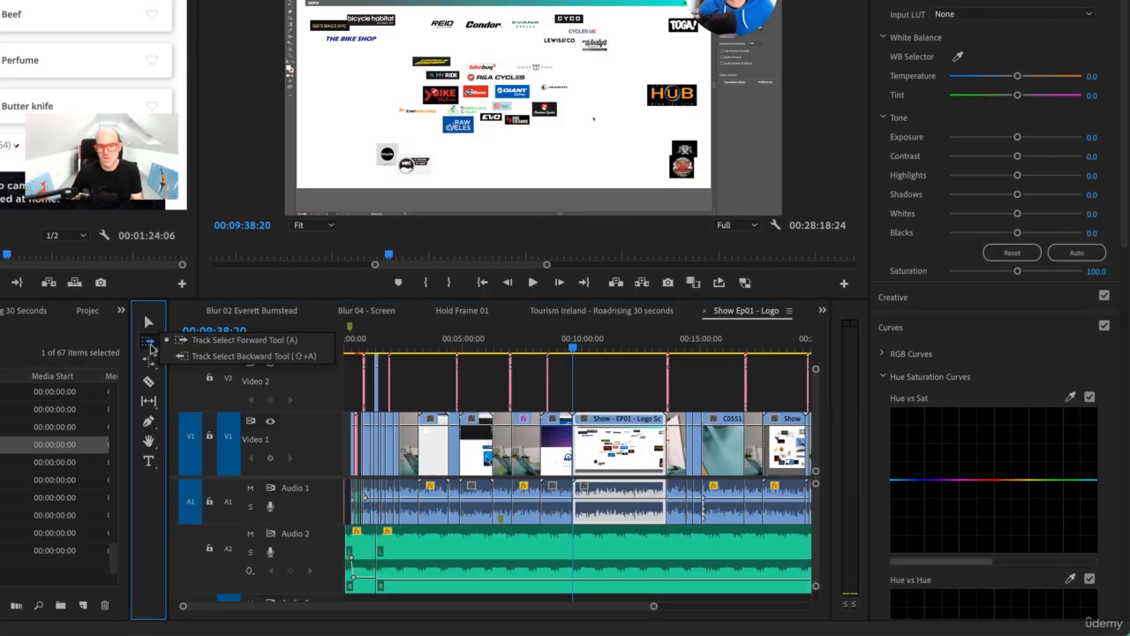
click(221, 347)
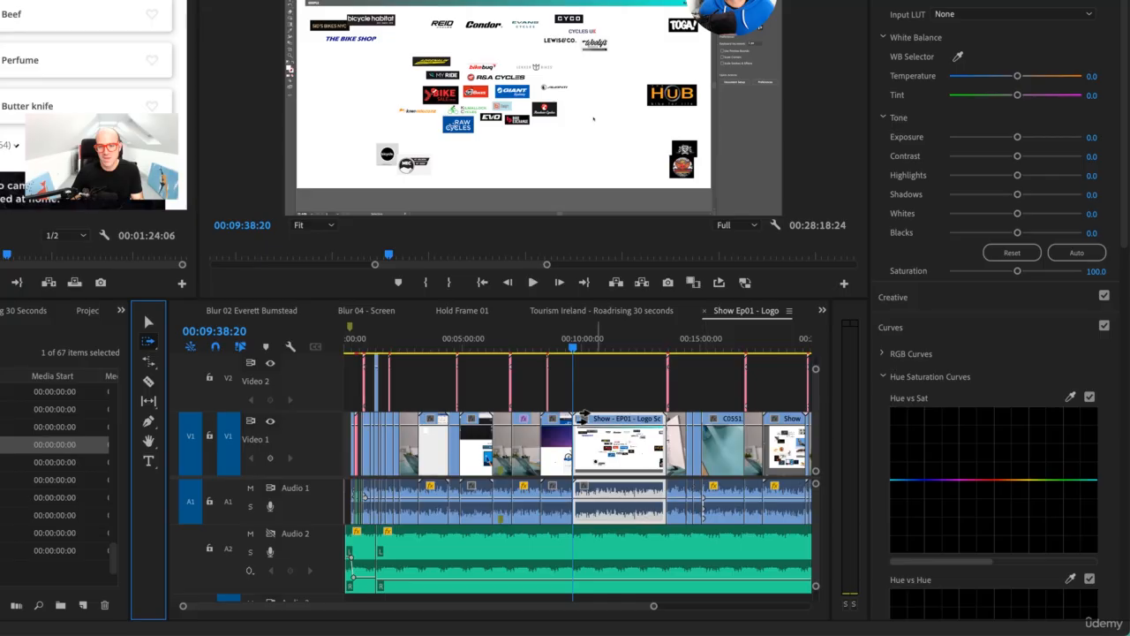
click(582, 441)
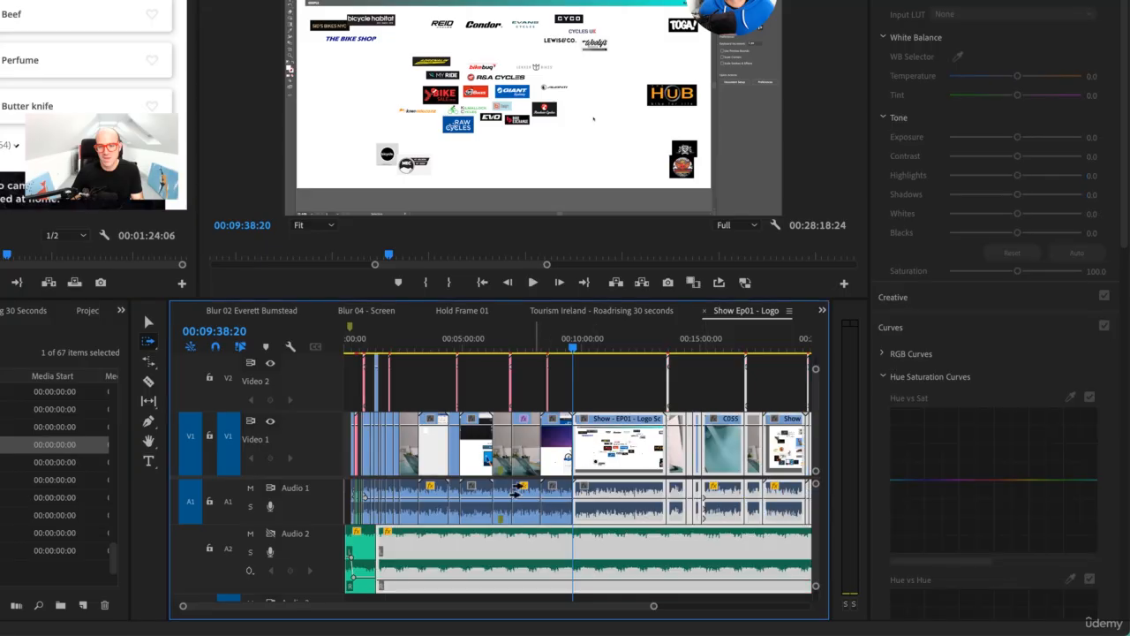
key(v)
drag(602, 461, 630, 477)
click(590, 510)
key(Delete)
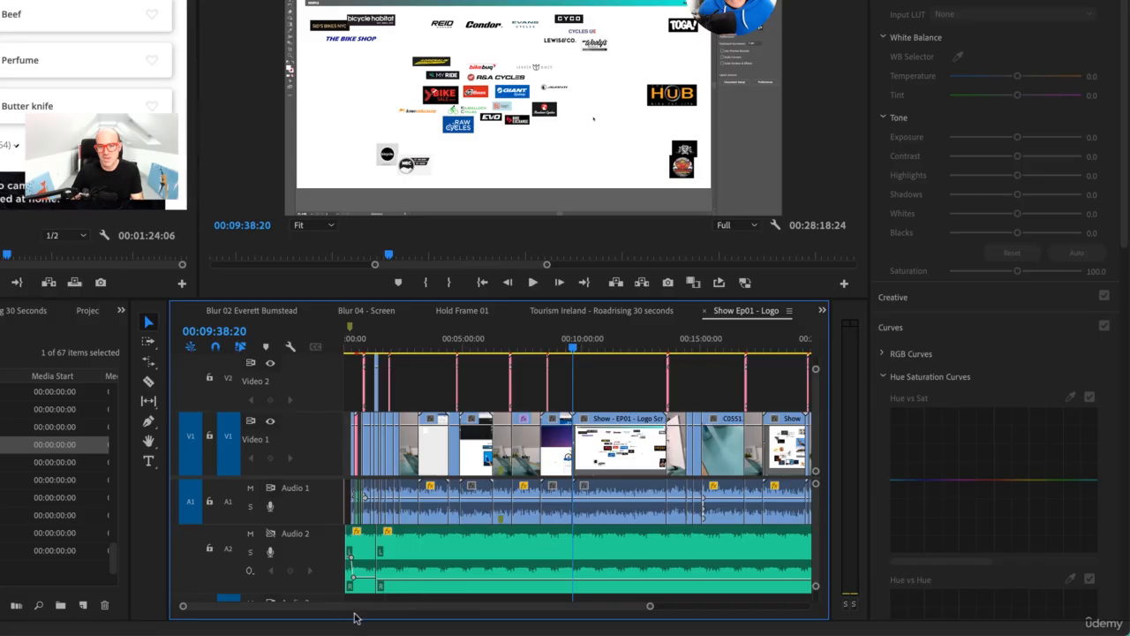
Step: Show the whole sequence and marquee-select the later clips on V2, V1 and A1
drag(644, 608, 767, 608)
drag(797, 363, 446, 519)
mouse_move(815, 433)
mouse_down()
mouse_move(815, 423)
mouse_move(815, 437)
mouse_up()
Step: Lock the Audio 2 track and select all other clips from near the sequence start onward with the Track Select Forward tool
key(a)
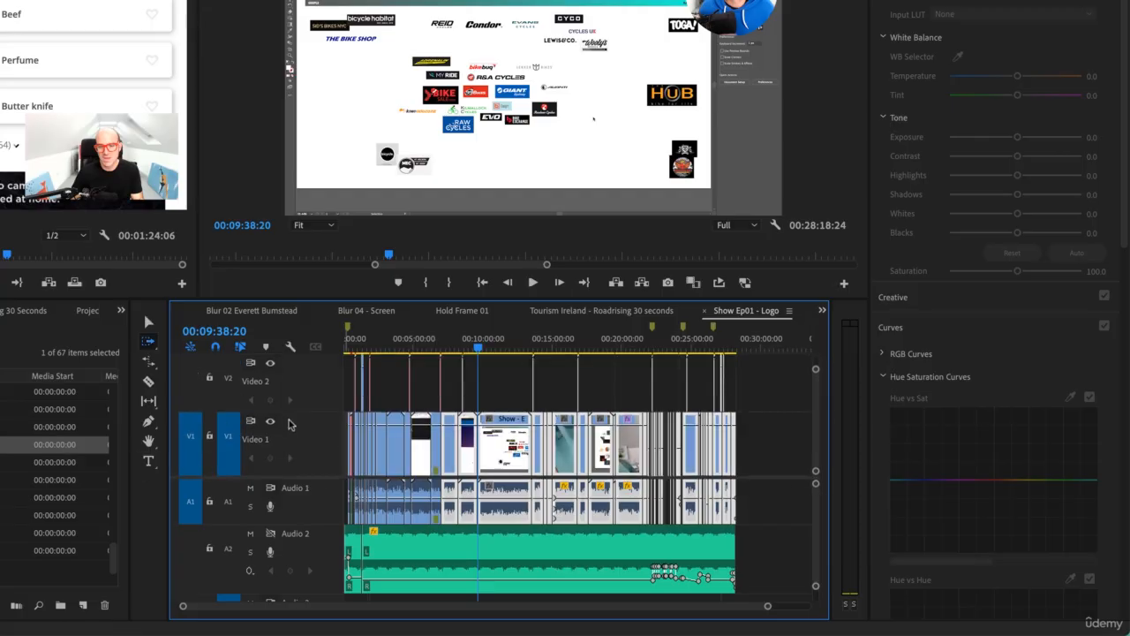
click(420, 441)
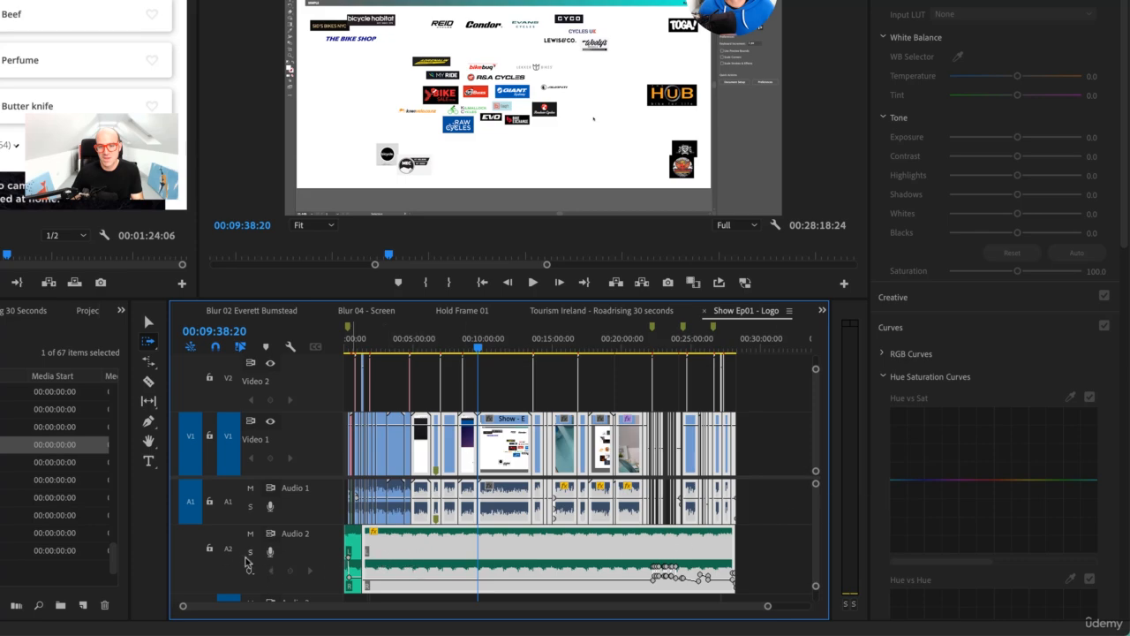
click(211, 549)
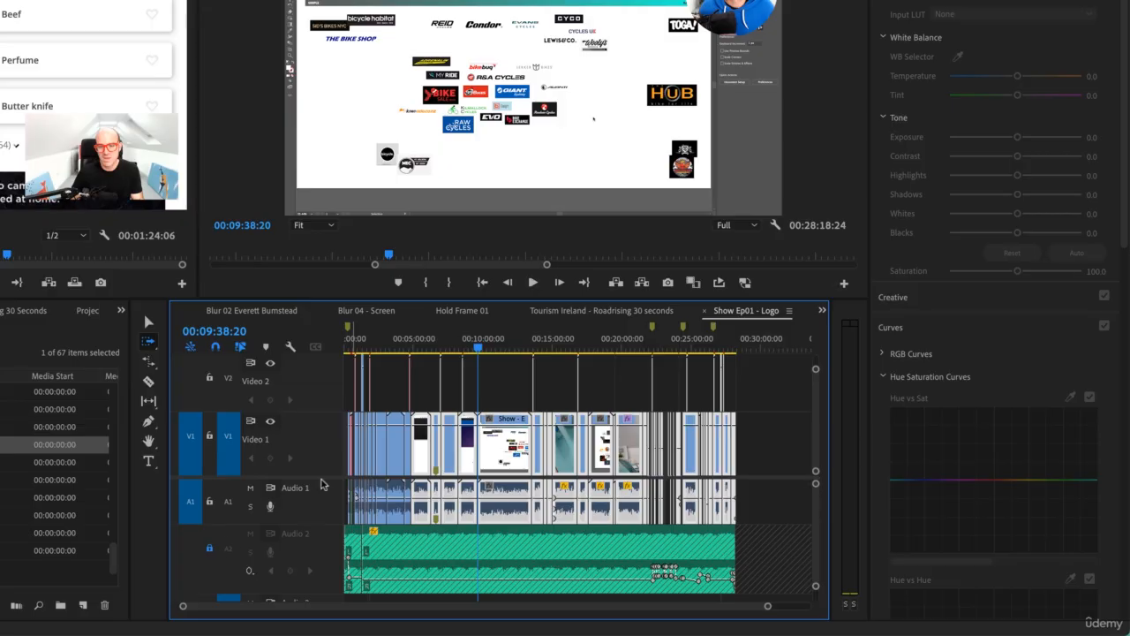
click(358, 448)
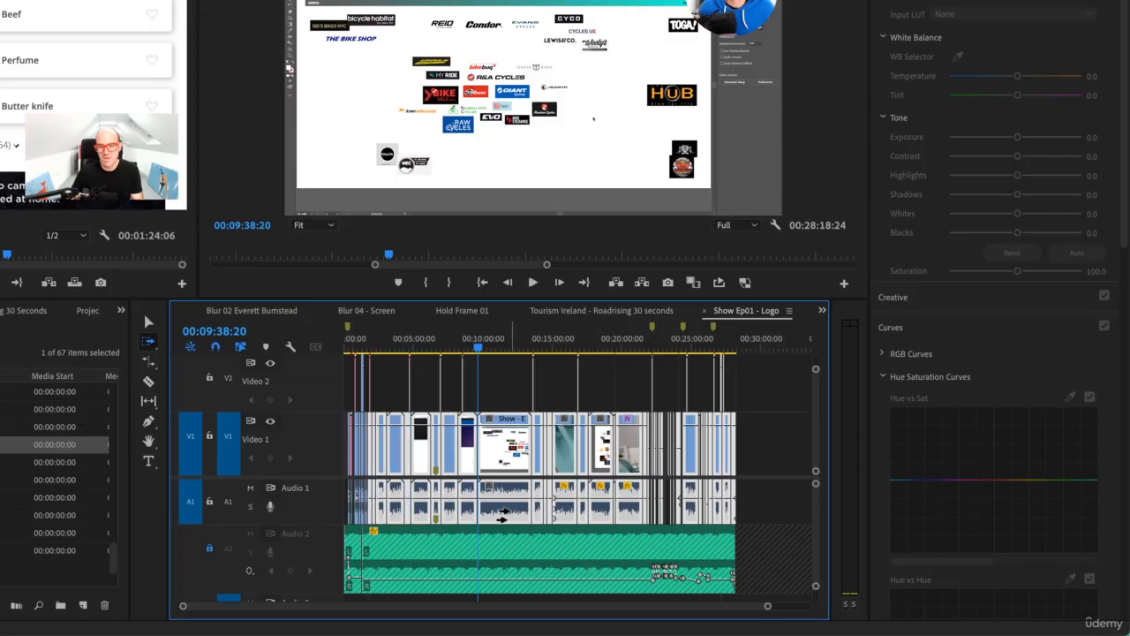
Step: Move the forward-selected clips about one minute later in the sequence with the Selection tool
key(v)
drag(395, 448, 407, 446)
key(=)
key(=)
key(=)
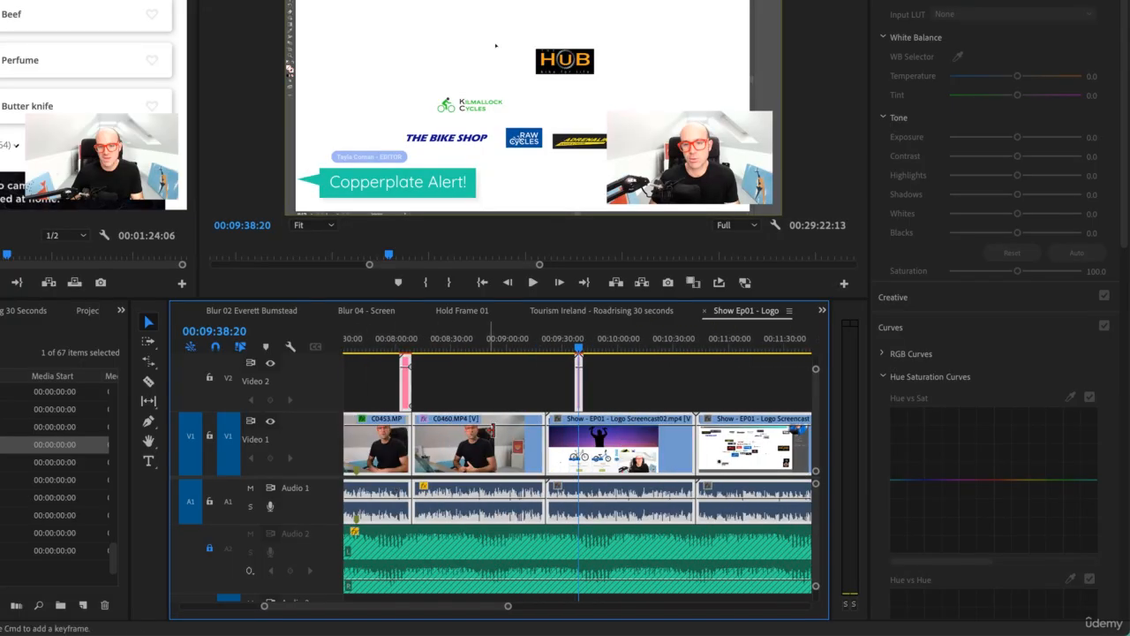
Step: Move the forward-selected clips about 44 seconds later in the sequence
drag(621, 456, 667, 461)
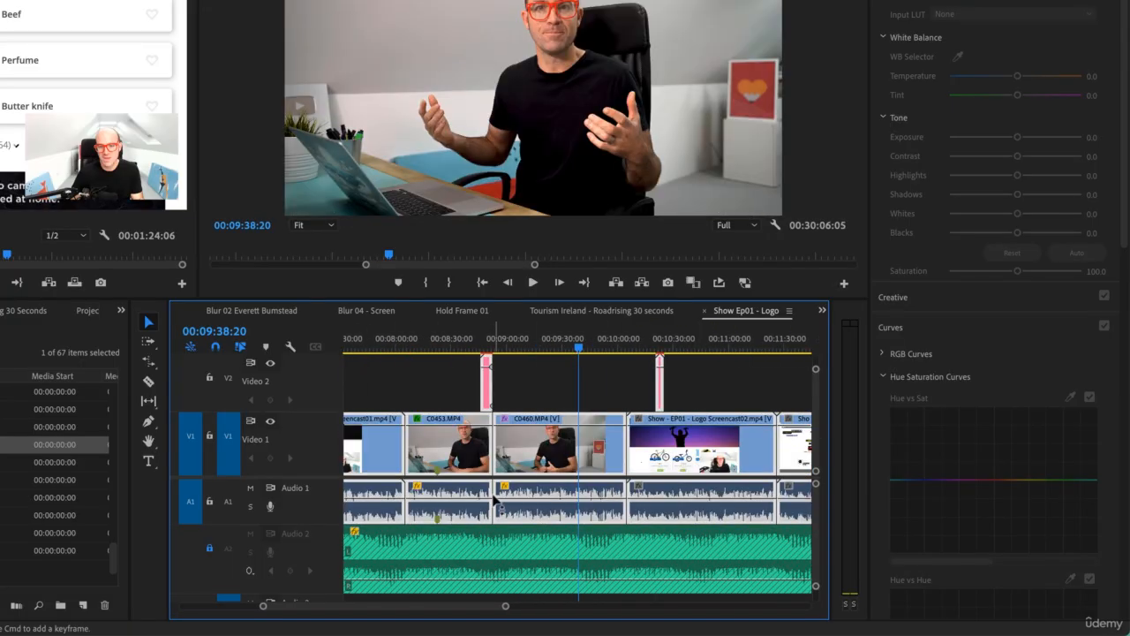
scroll(497, 499, left, 5)
scroll(497, 498, left, 12)
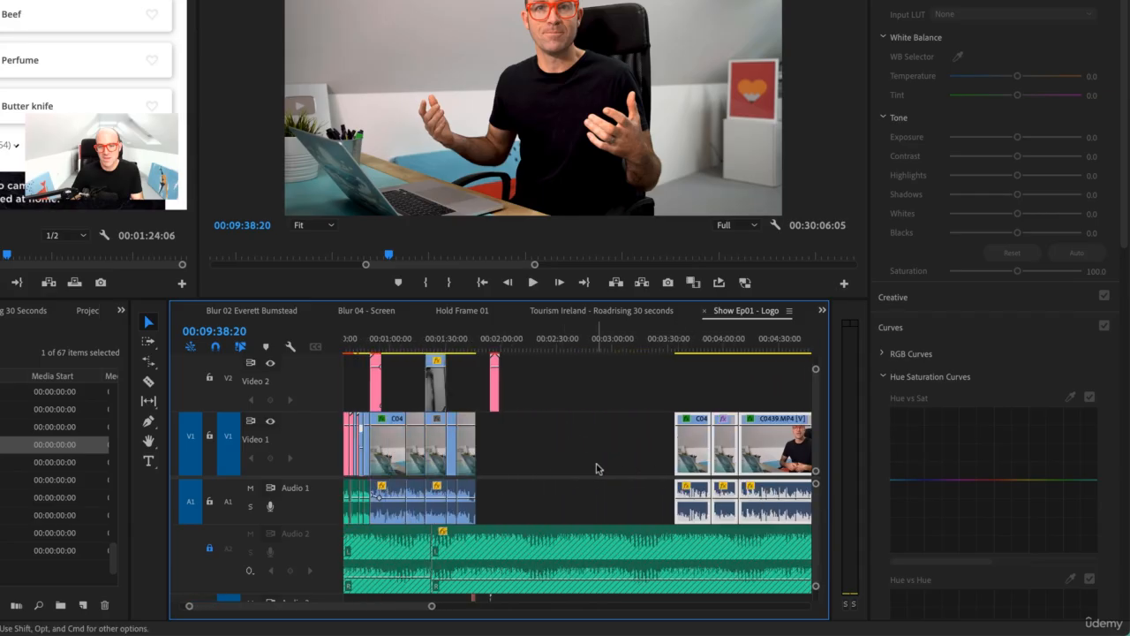
Step: Delete the empty gap on Video 1 near the sequence start so the later clips close up
key(super+a)
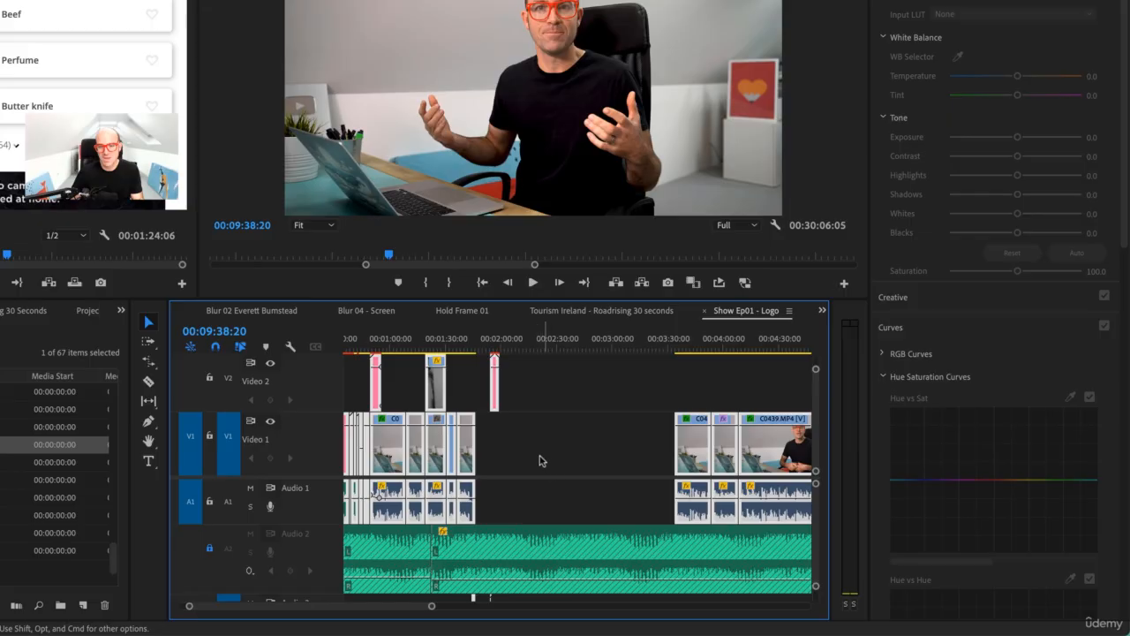
click(534, 453)
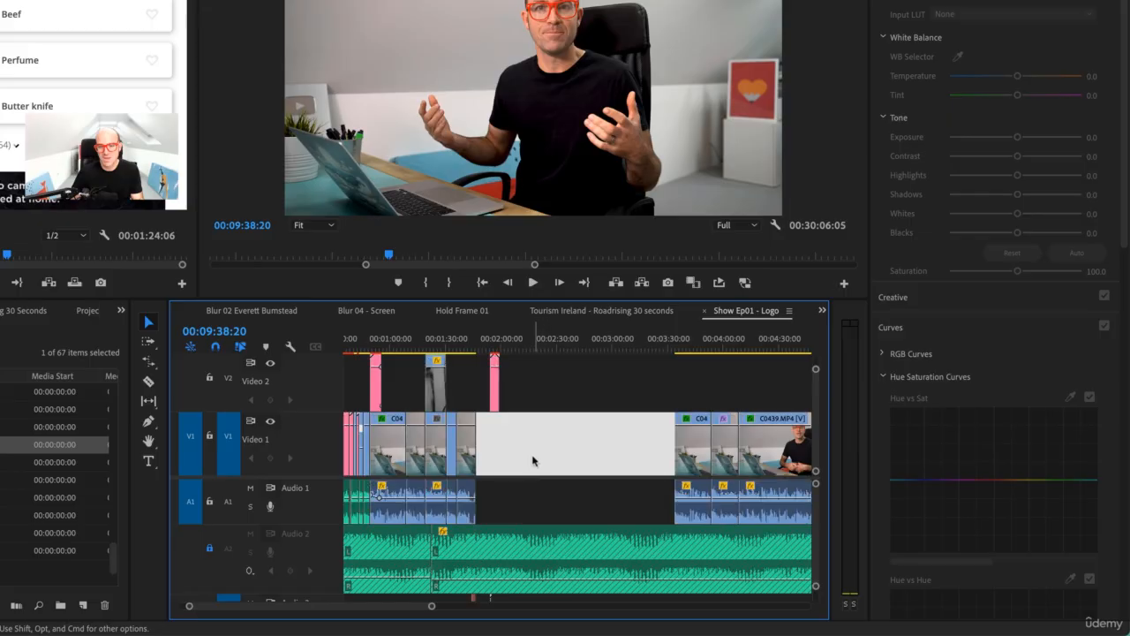
key(BackSpace)
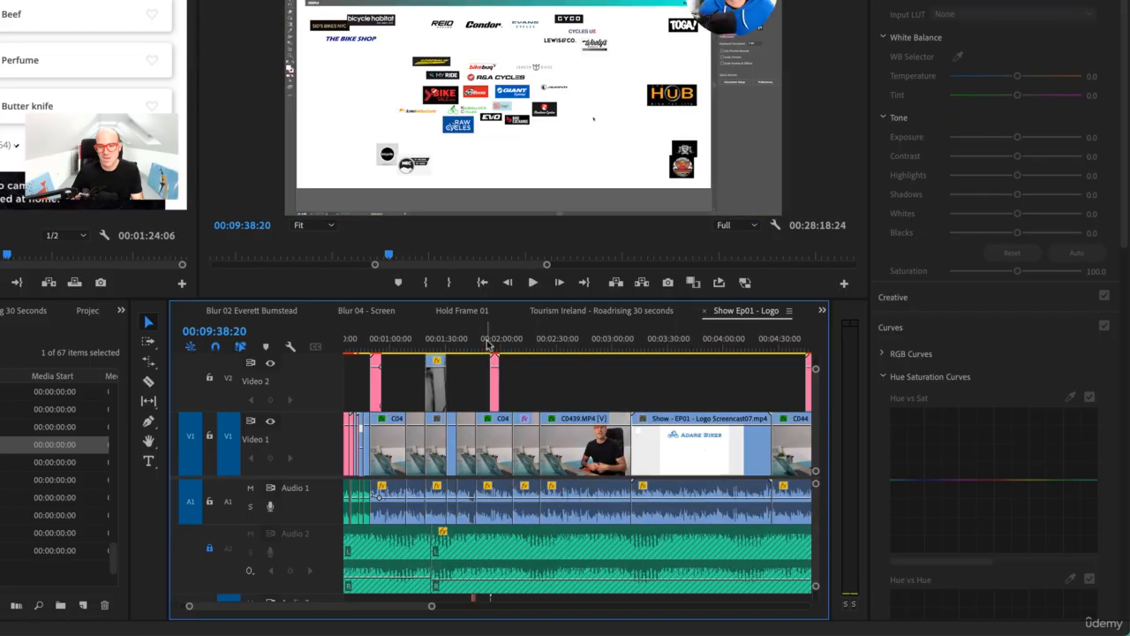
Step: Place the sequence playhead at 00:01:46:19 and unlock the Audio 2 track
click(478, 344)
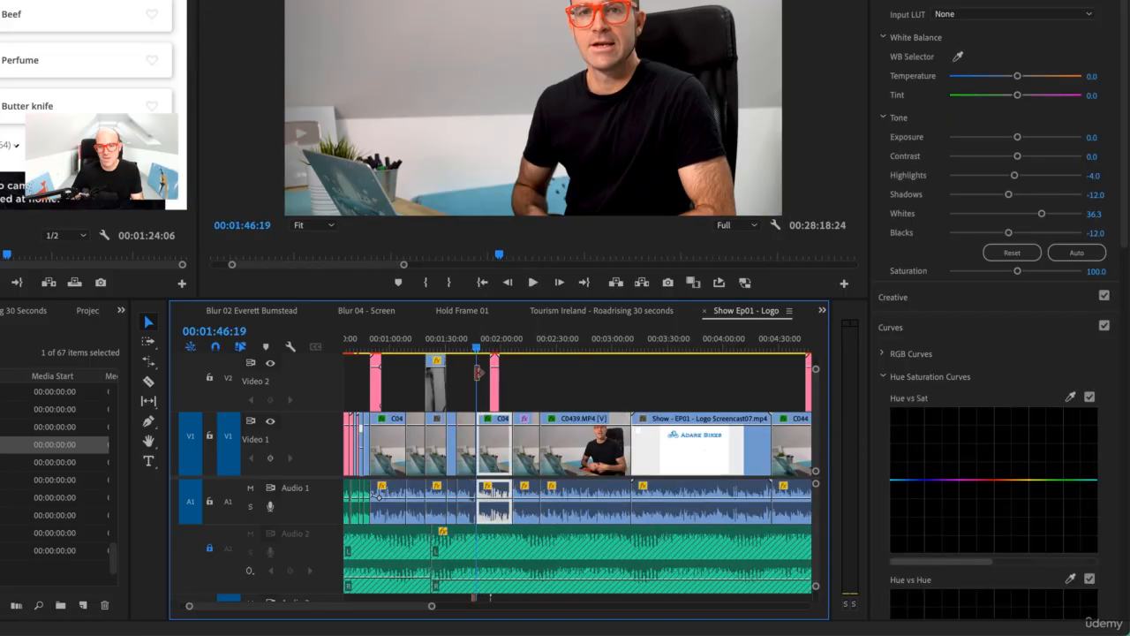
click(209, 548)
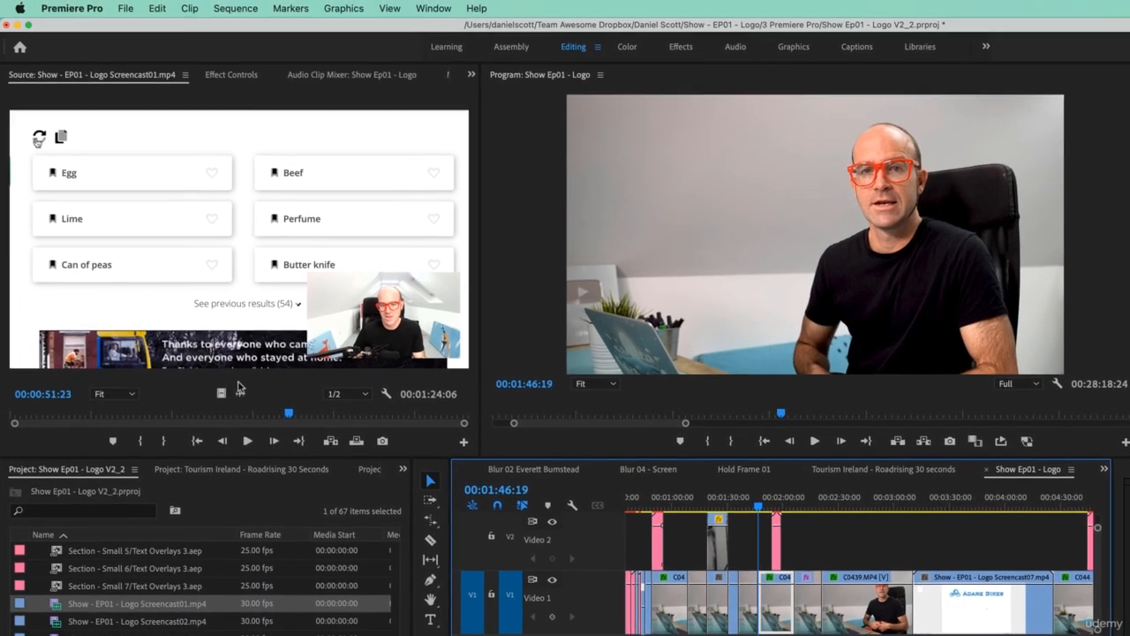
Step: Mark an in point at 00:00:31:14 and an out point at 00:00:47:12 in the Logo Screencast01 source clip
drag(195, 417, 184, 418)
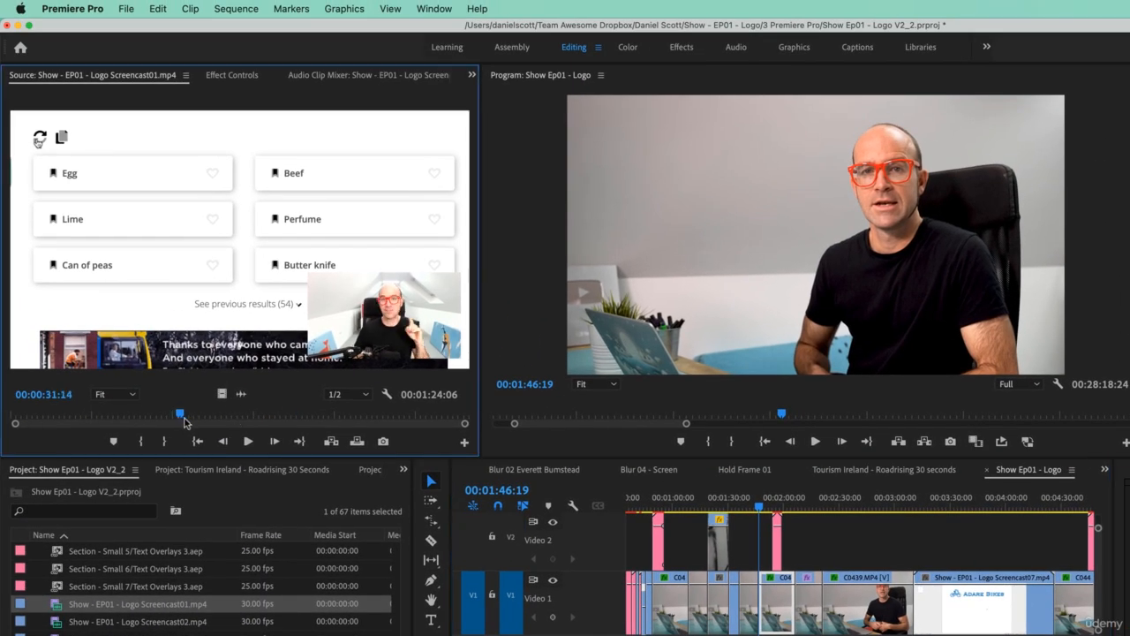
key(i)
click(267, 414)
key(o)
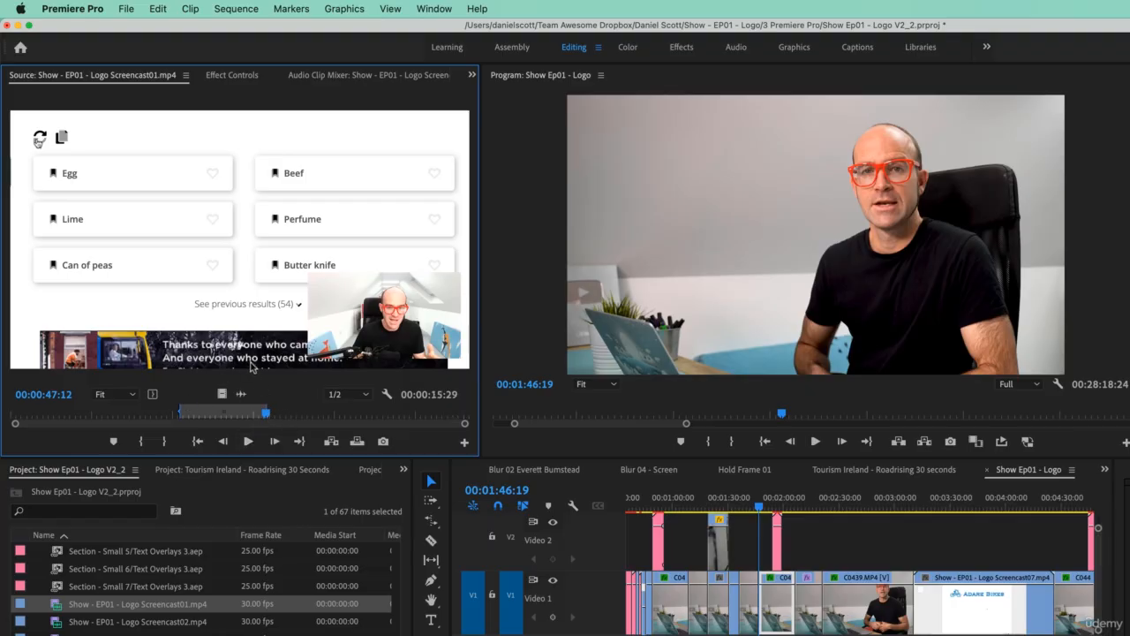
Step: Insert the marked source range at the playhead with Audio 2 unlocked, and undo the insert
click(334, 447)
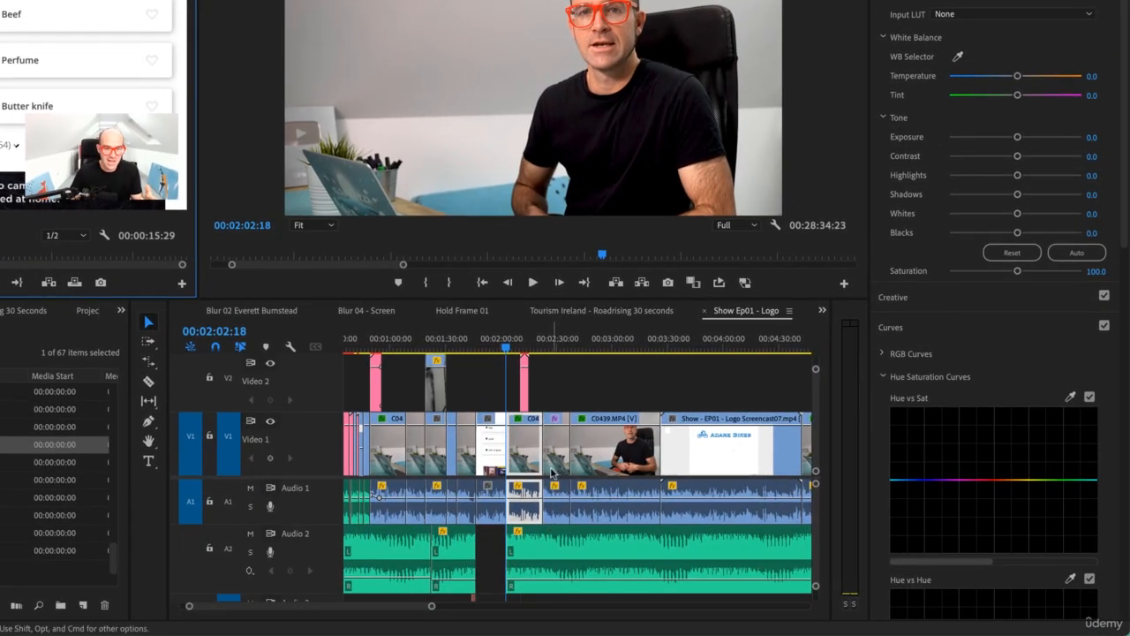
key(super+z)
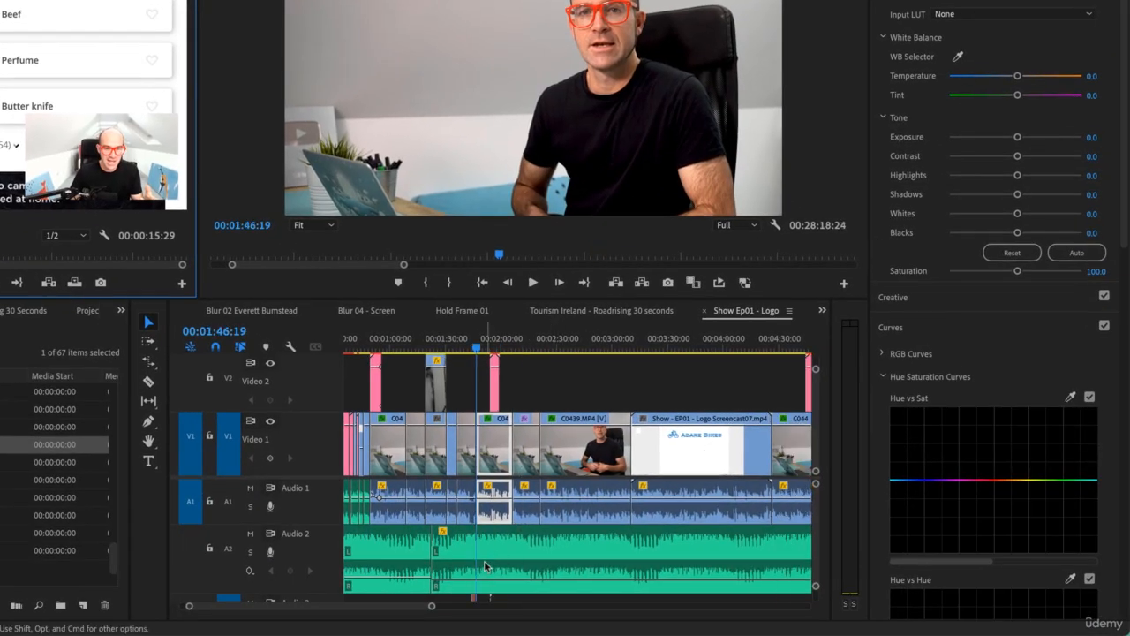
Step: Turn off Sync Lock on Audio 2 and insert the marked source range at the playhead
click(209, 548)
click(209, 549)
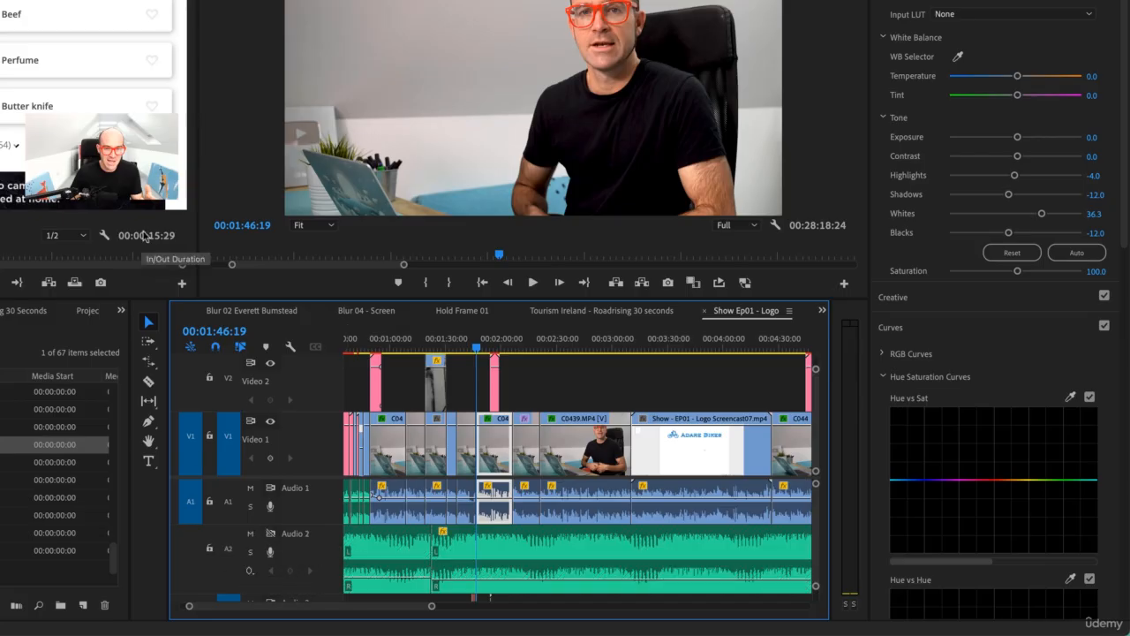
key(comma)
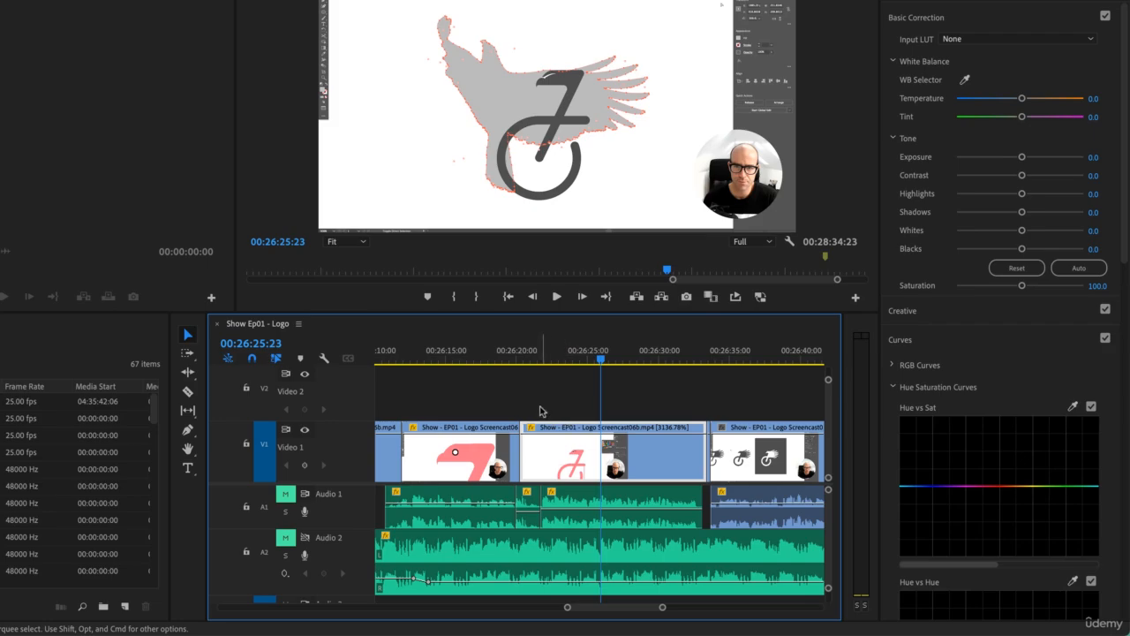
click(187, 412)
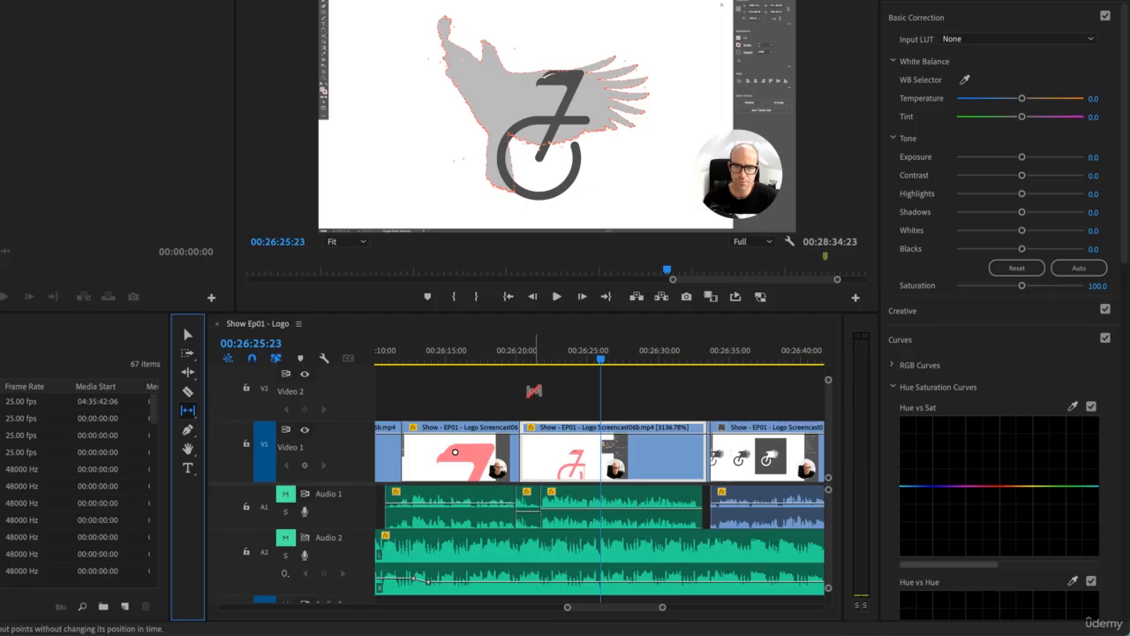
key(v)
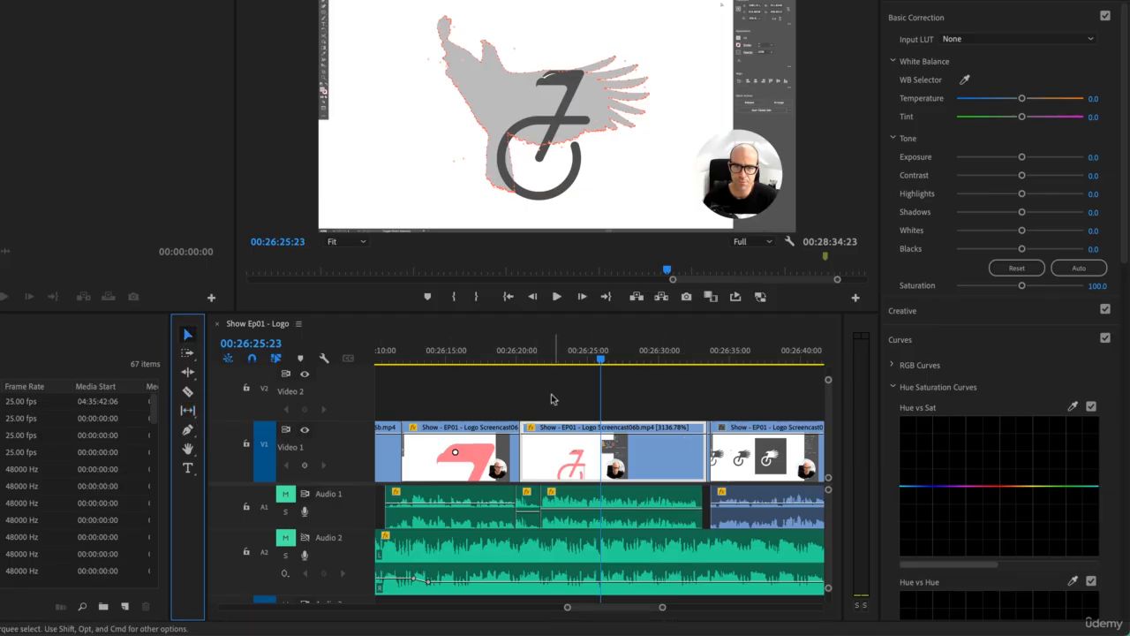
click(554, 400)
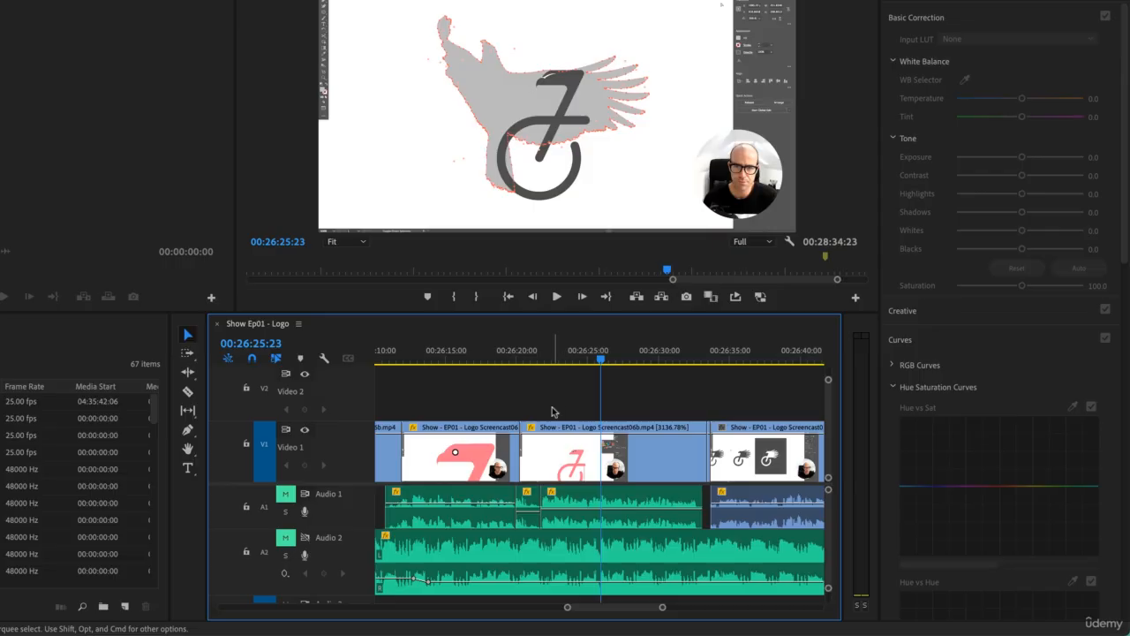
Step: Try moving the Logo Screencast06b clip sped up to 3136.78% from Video 1 to Video 2, and undo the move
click(558, 454)
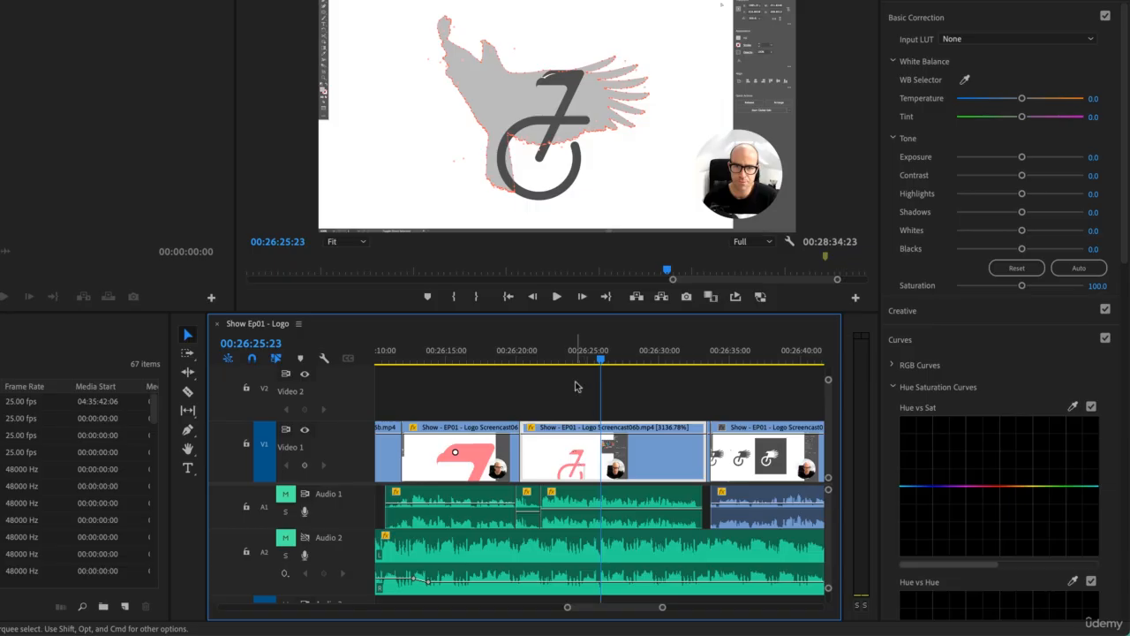
drag(575, 466, 572, 399)
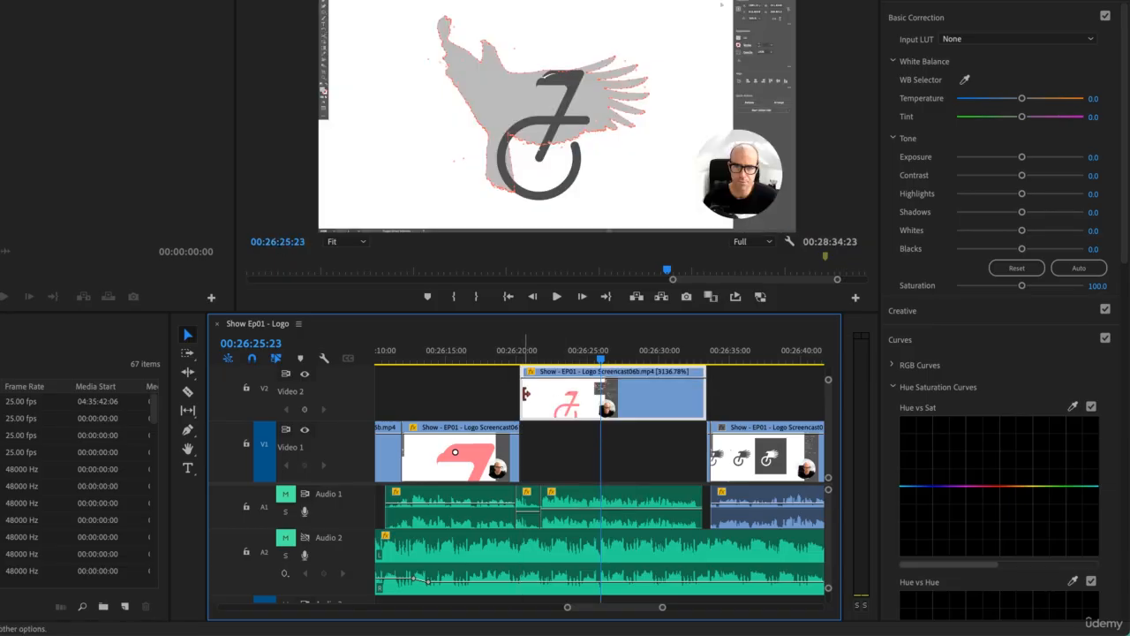
key(super+z)
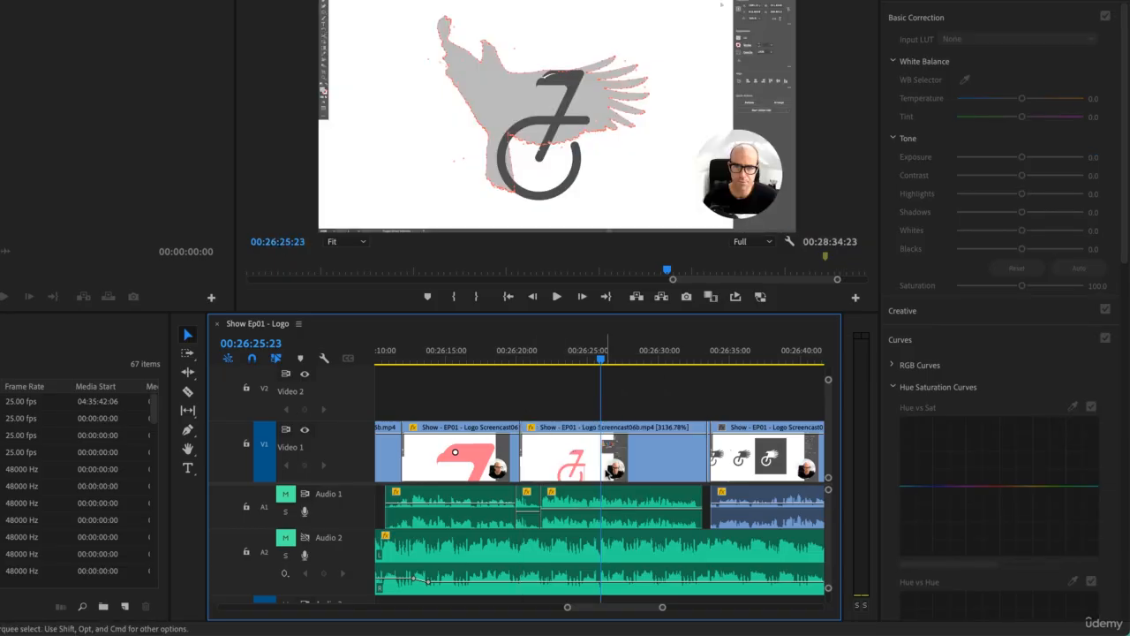
Step: Check where the 3136.78% Screencast06b clip sits in the whole sequence, and play and scrub through its footage
click(647, 470)
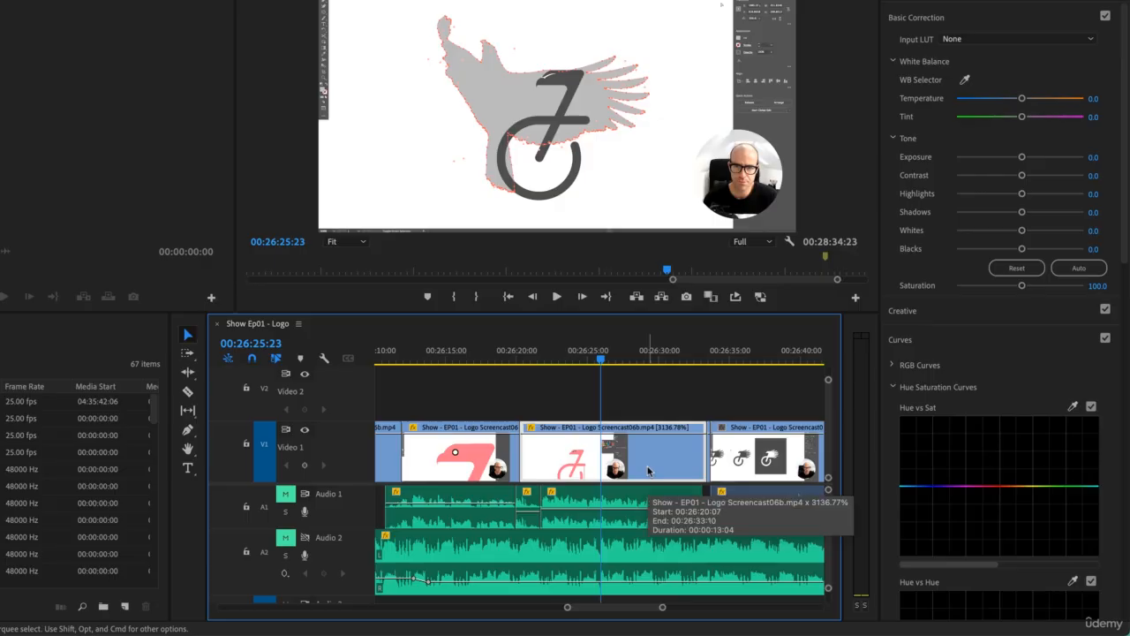
key(backslash)
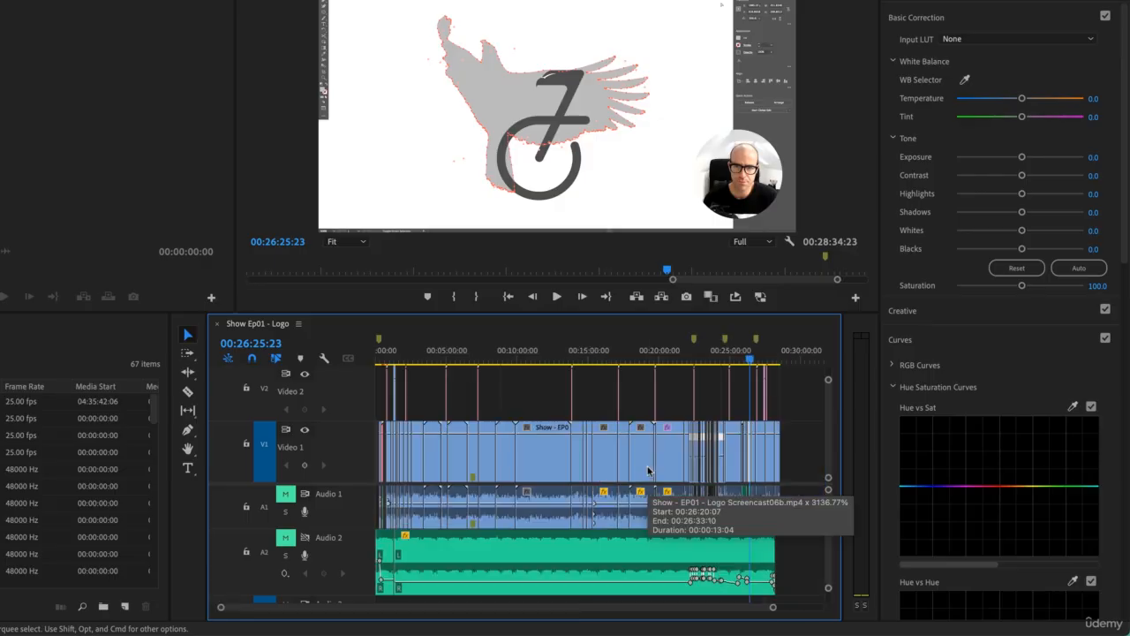
key(backslash)
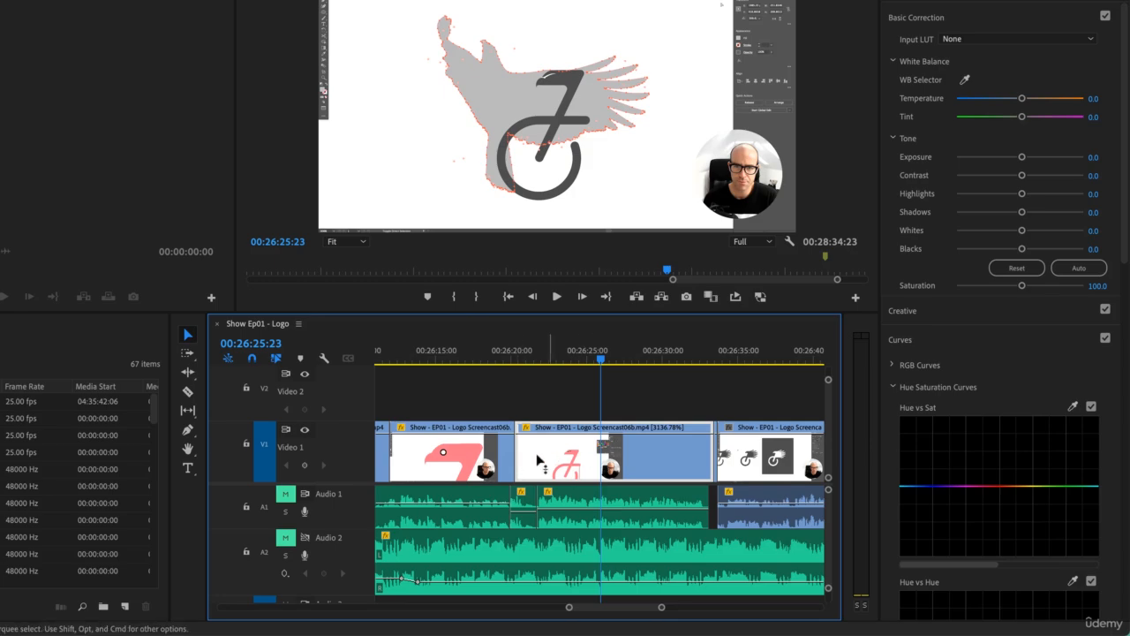
mouse_move(546, 359)
mouse_down()
mouse_move(520, 363)
mouse_move(544, 371)
mouse_up()
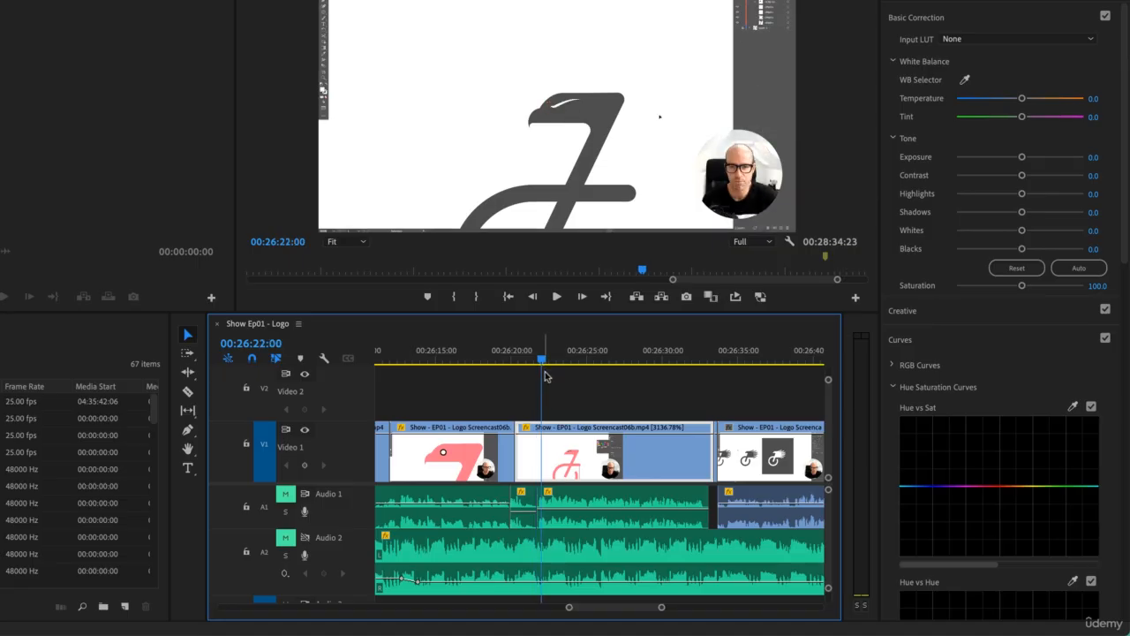
key(space)
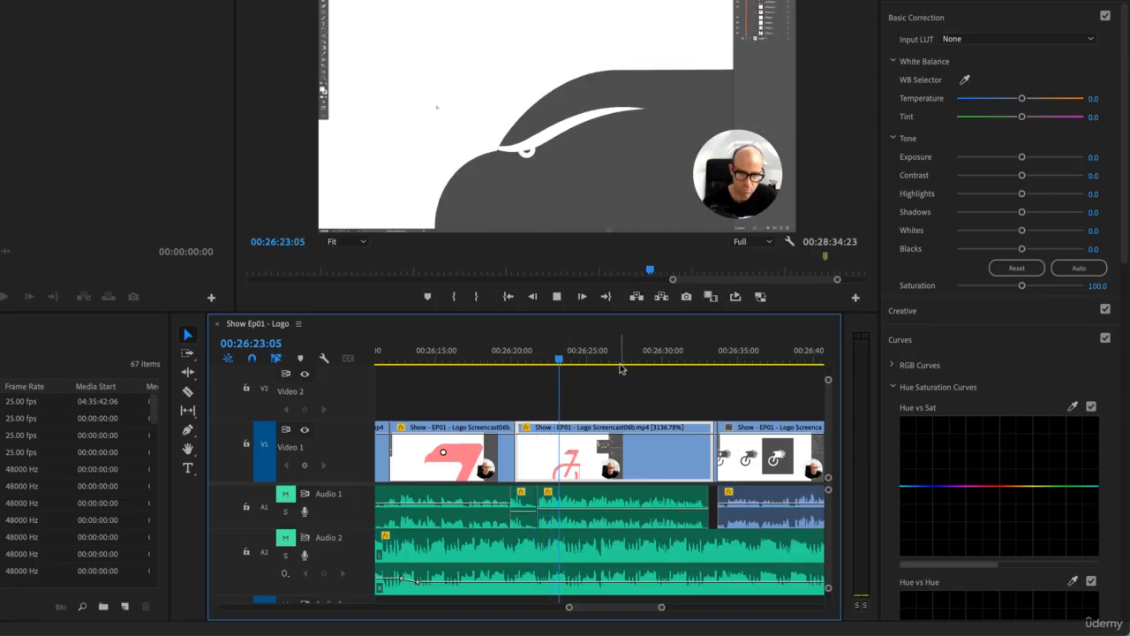
drag(677, 358, 524, 360)
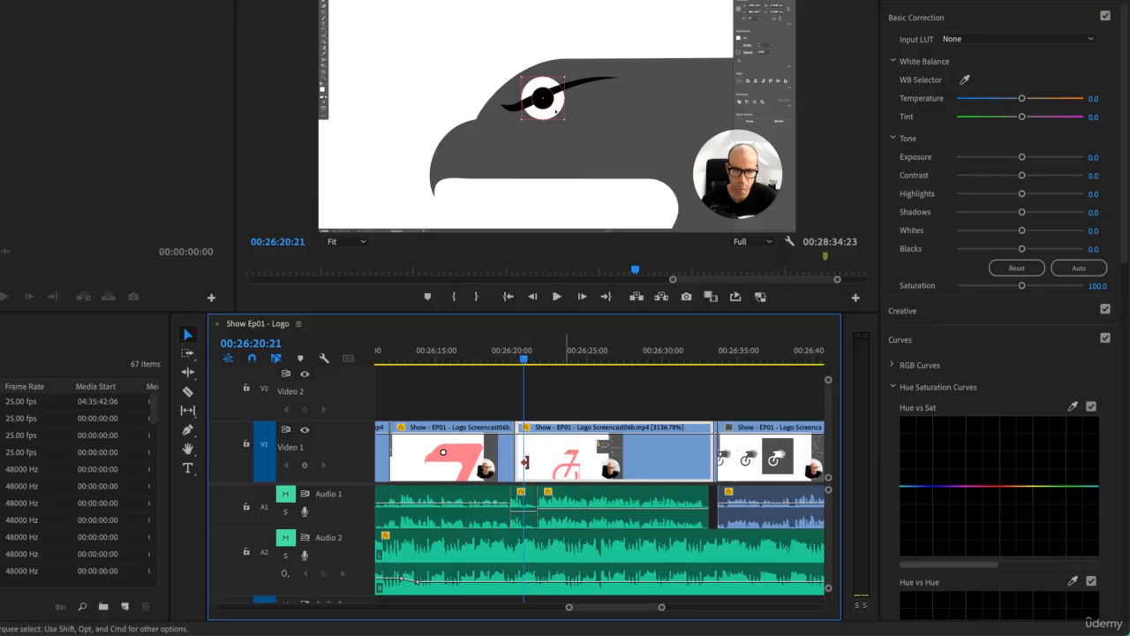
Step: Try changing the sped-up clip's footage by lifting it to Video 2 and trimming its start, and undo the edits
drag(598, 470, 601, 407)
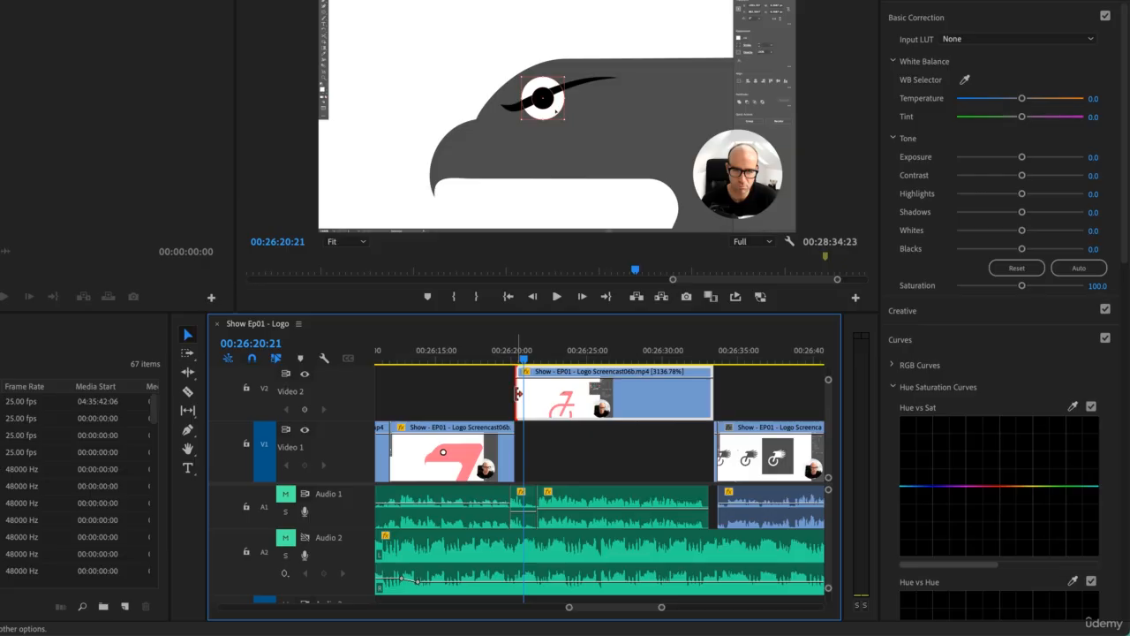
drag(518, 393, 538, 394)
drag(642, 409, 641, 473)
key(super+z)
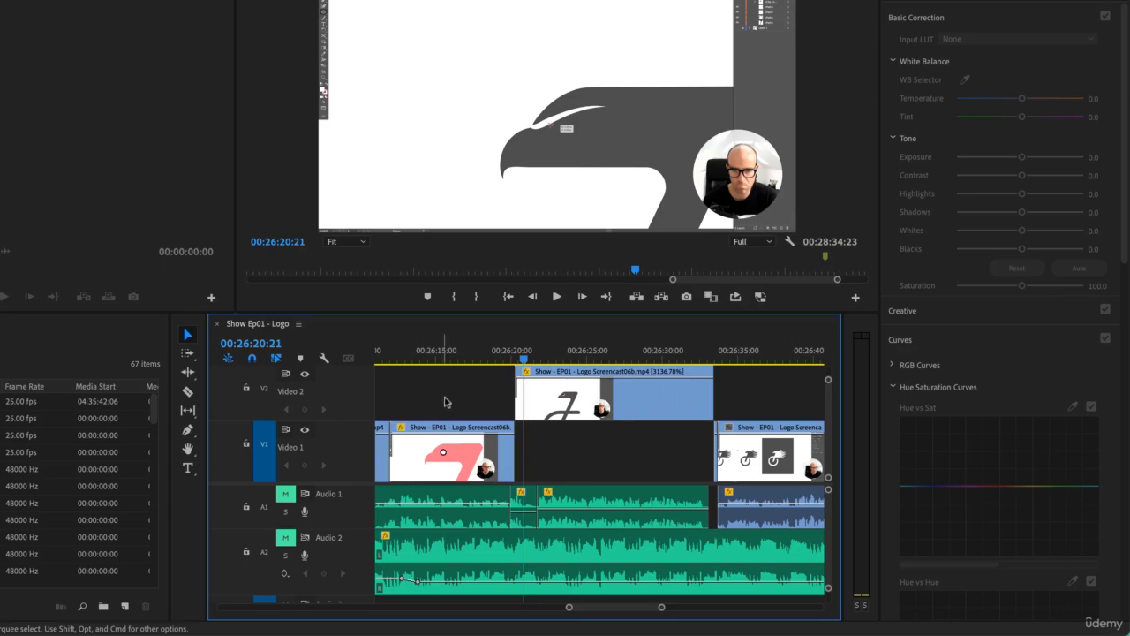
key(super+z)
key(super+shift+z)
key(super+shift+z)
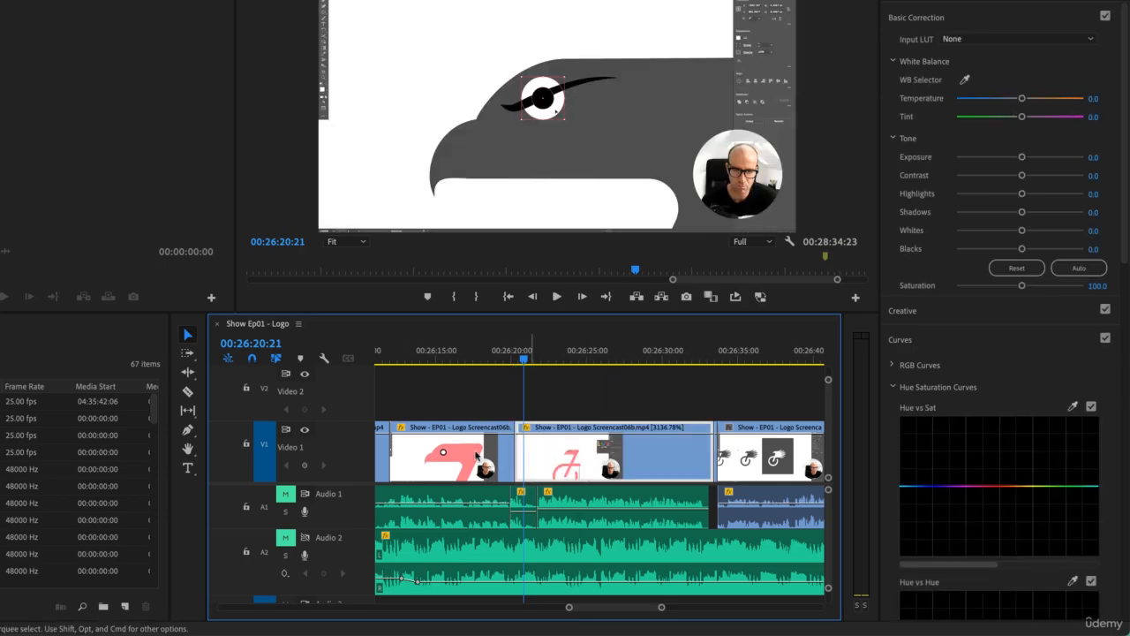
Step: Slip the footage inside the sped-up Screencast06b clip with the Slip tool, checking its first frame at 00:26:20:08
click(188, 411)
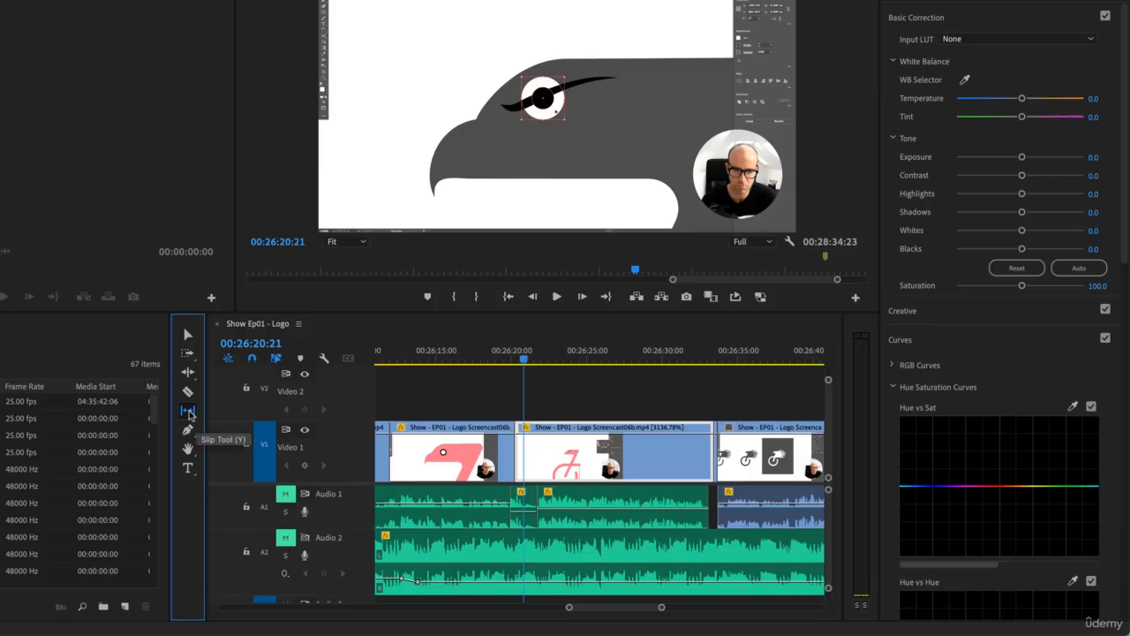
mouse_move(648, 463)
mouse_down()
mouse_move(580, 460)
mouse_move(659, 467)
mouse_up()
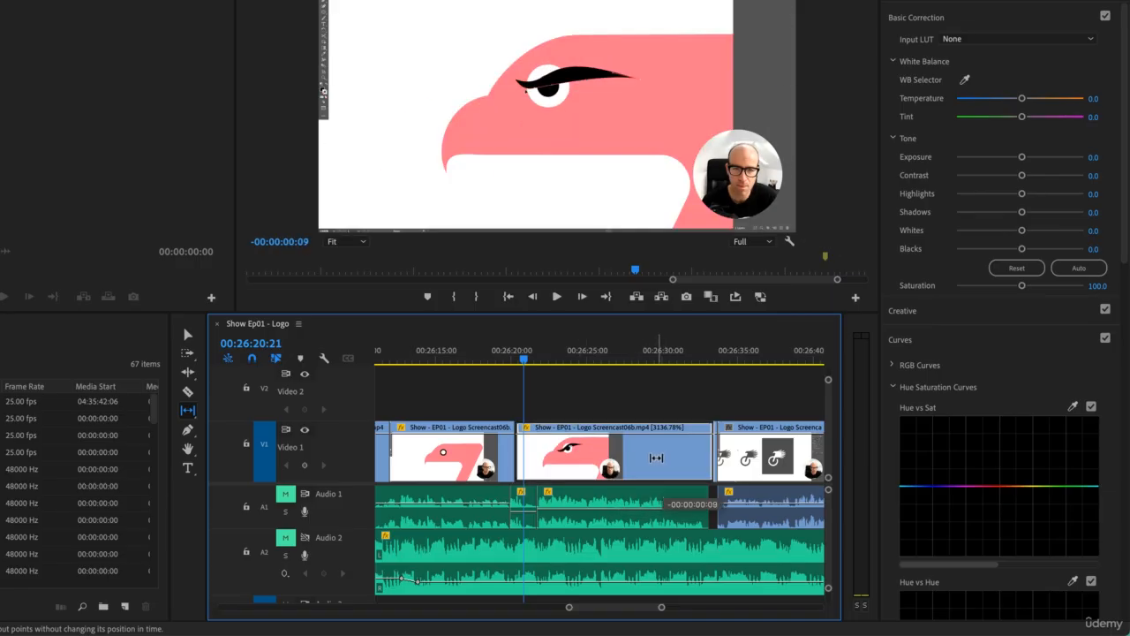
drag(527, 367, 519, 367)
drag(606, 456, 597, 461)
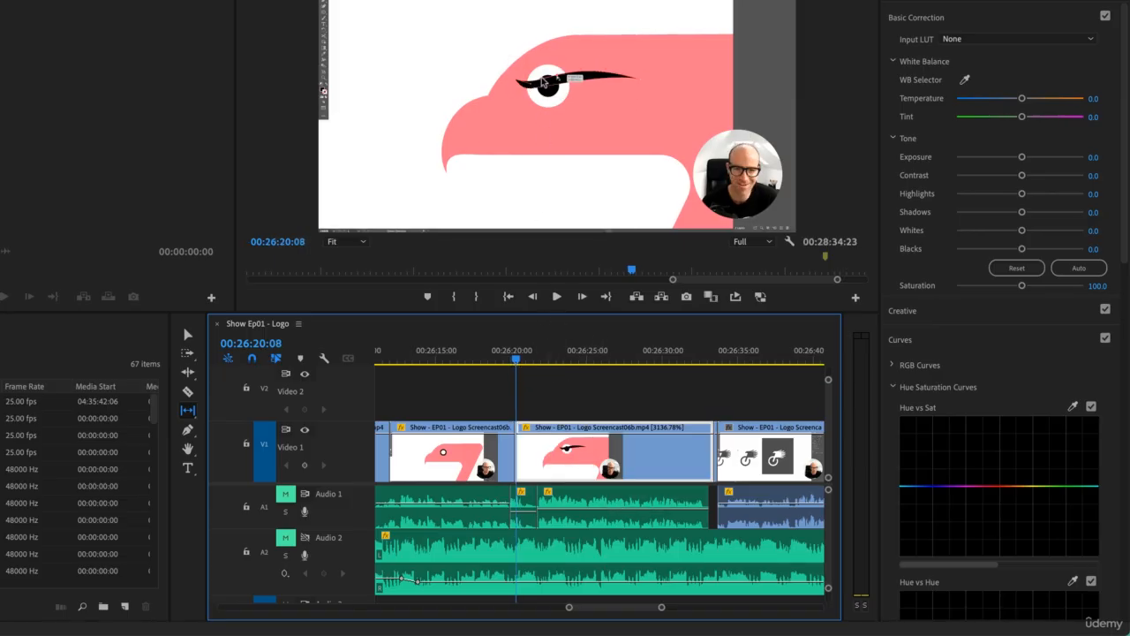
mouse_move(637, 454)
mouse_down()
mouse_move(615, 458)
mouse_move(645, 459)
mouse_move(620, 464)
mouse_up()
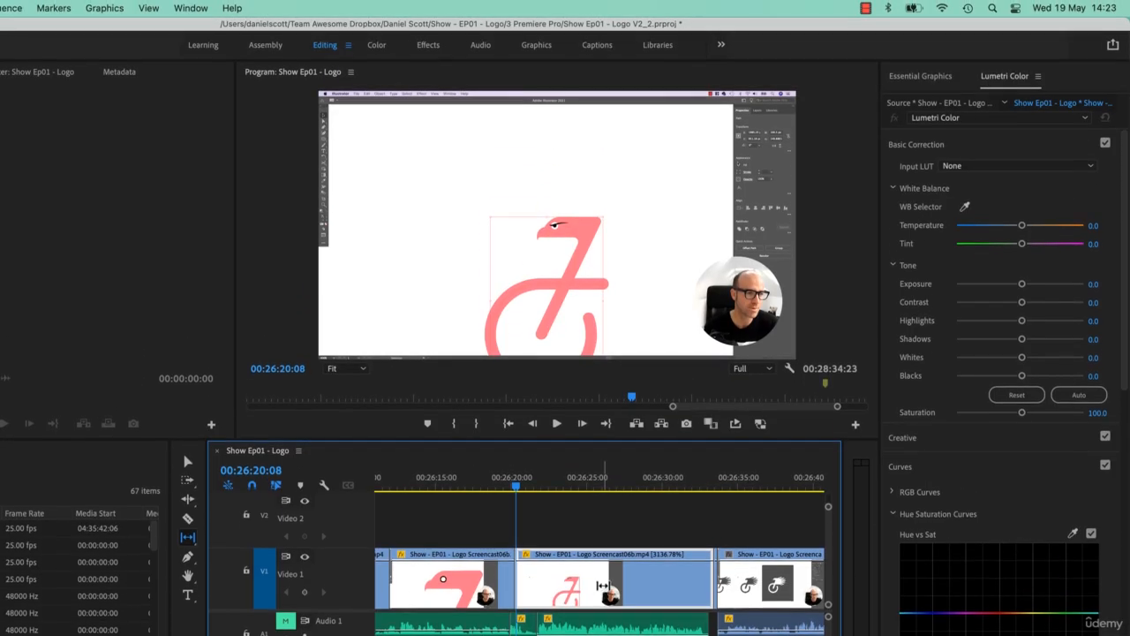
Step: Fine-tune the slip of the sped-up clip against its neighbouring clips' frames, and scrub across the edit to 00:26:36:04
drag(601, 458, 615, 457)
drag(616, 585, 606, 584)
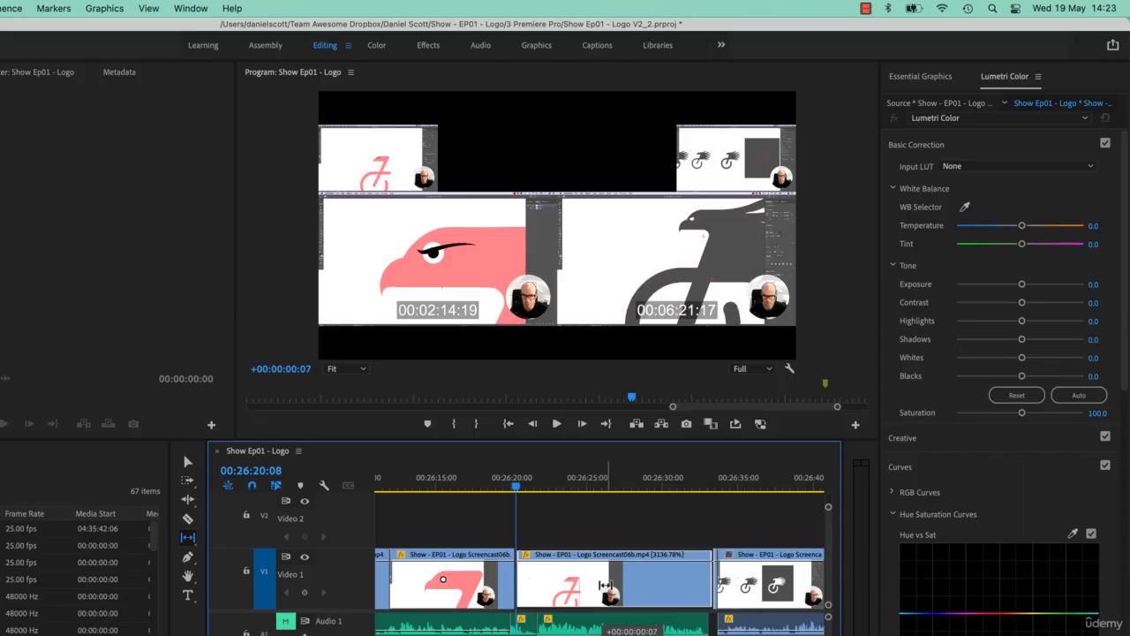
mouse_move(606, 585)
mouse_down()
mouse_move(591, 584)
mouse_move(606, 584)
mouse_up()
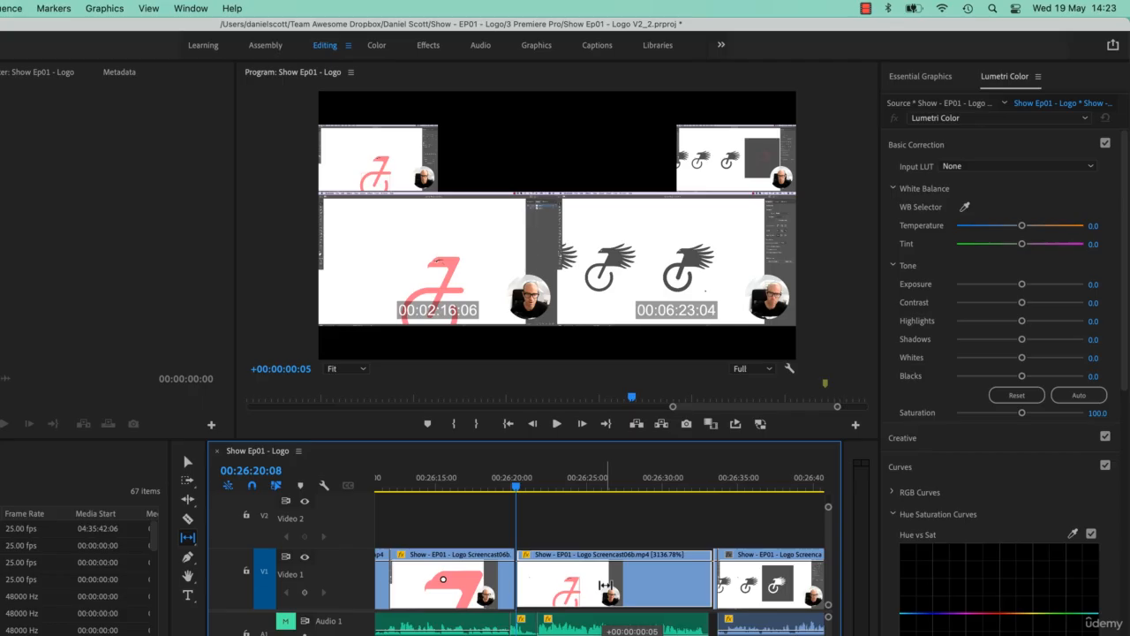
drag(606, 585, 606, 584)
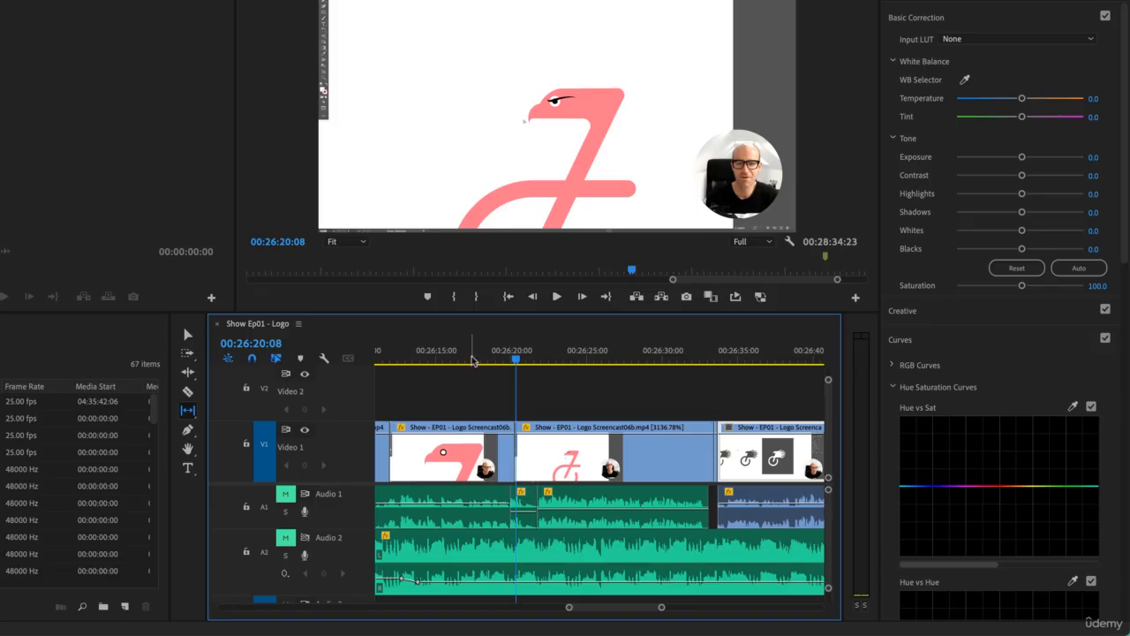
drag(474, 355, 756, 375)
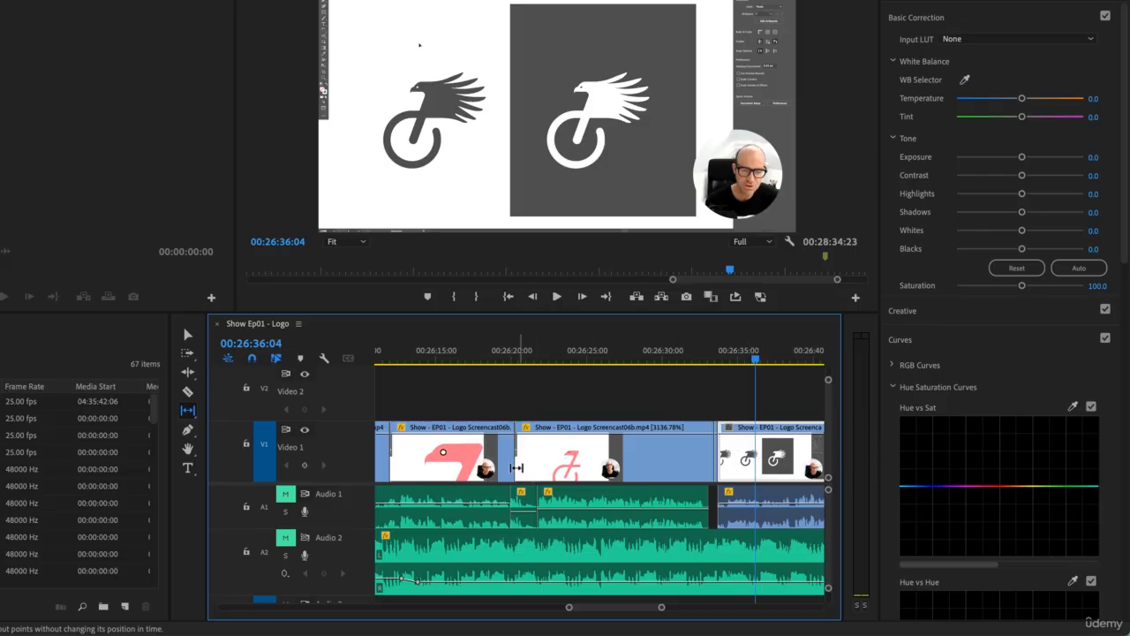
Step: Try moving the 1473.91% Screencast06b clip forward along Video 1 between its neighbours with the Slide tool, and undo the moves
click(187, 411)
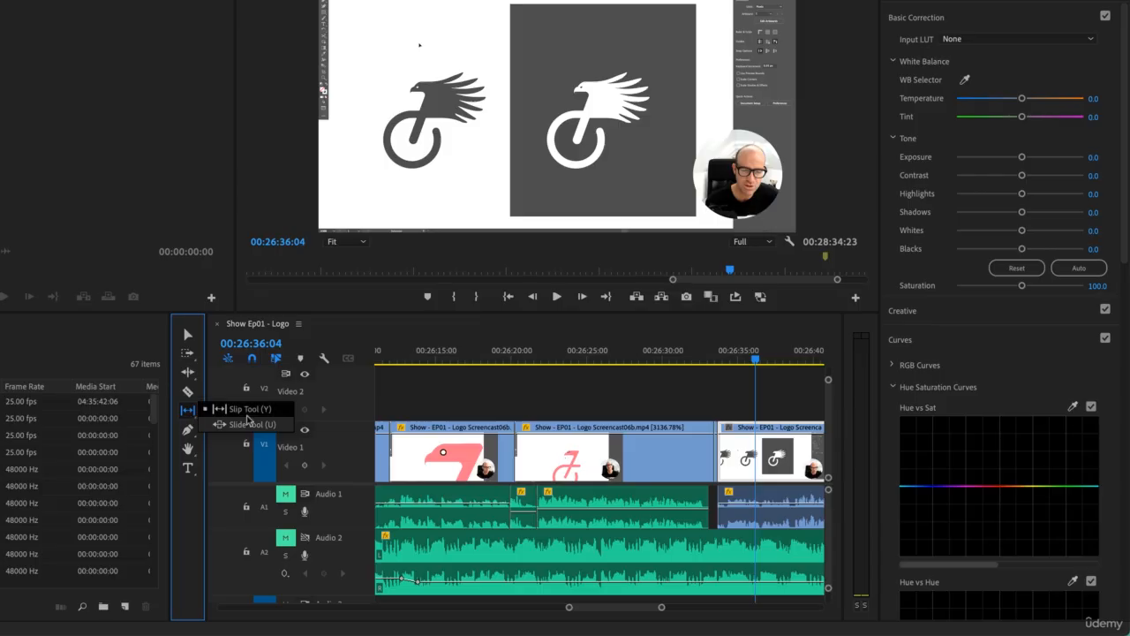
click(676, 383)
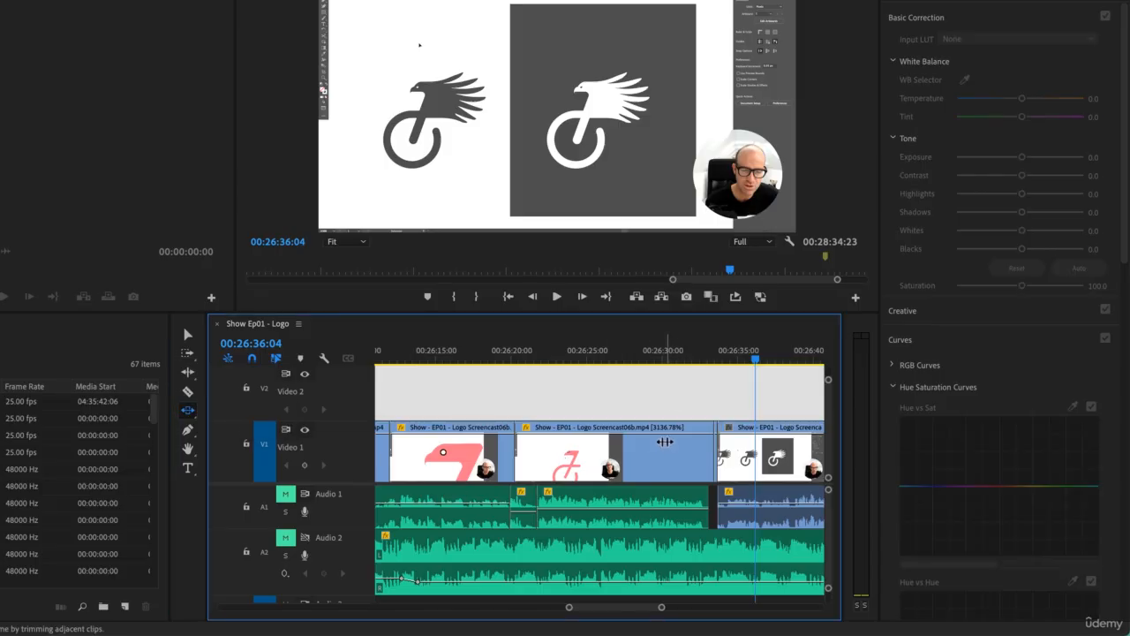
scroll(632, 481, down, 10)
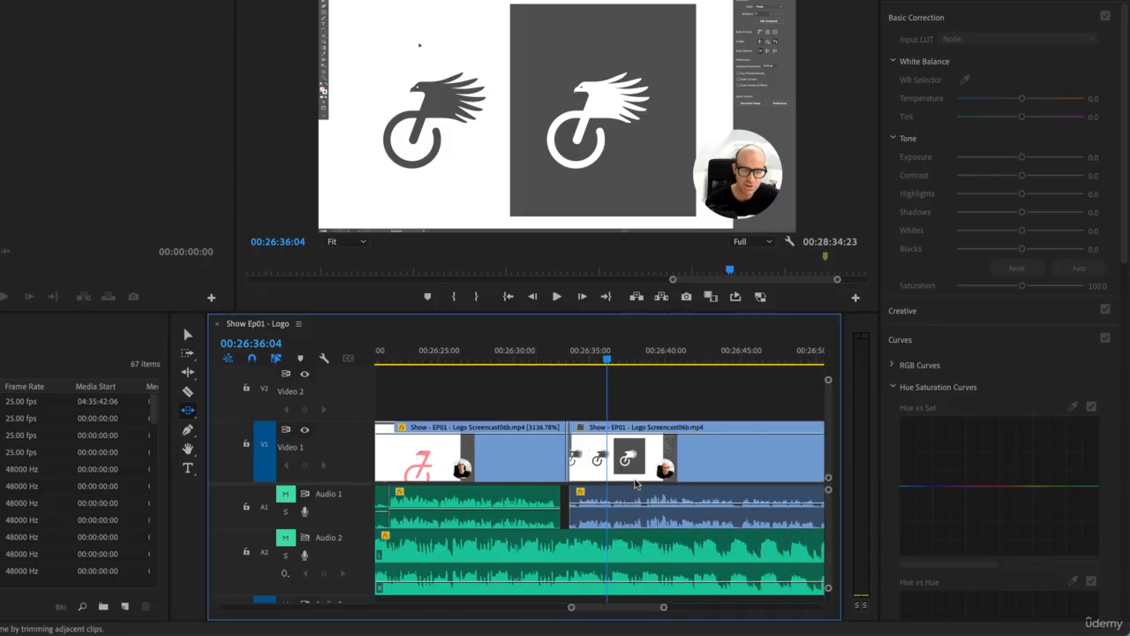
scroll(627, 490, up, 12)
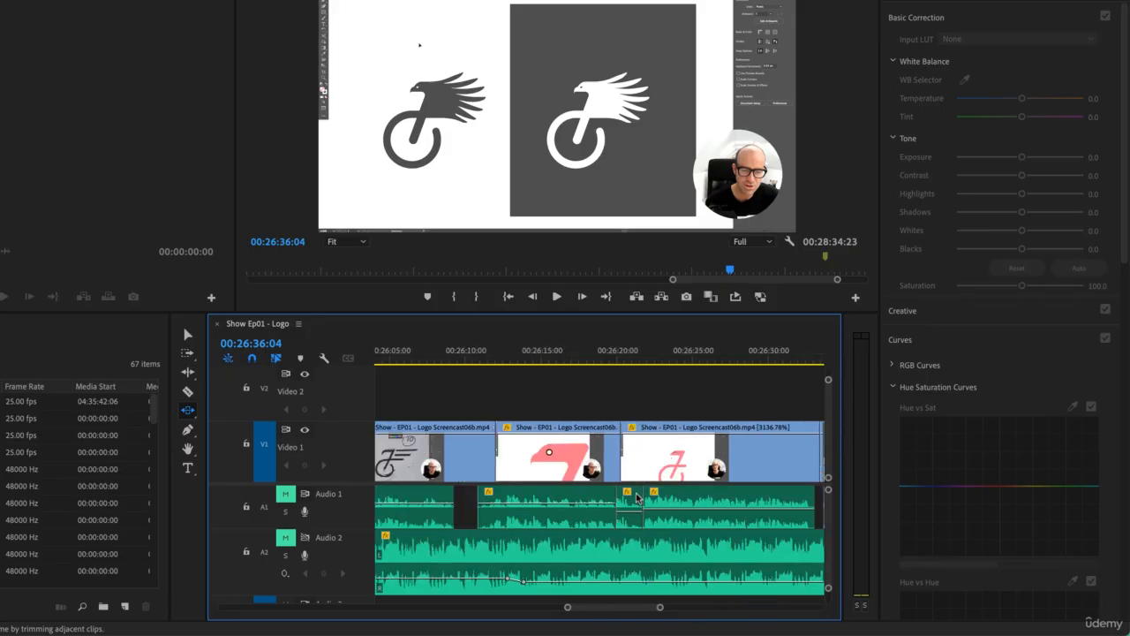
click(617, 452)
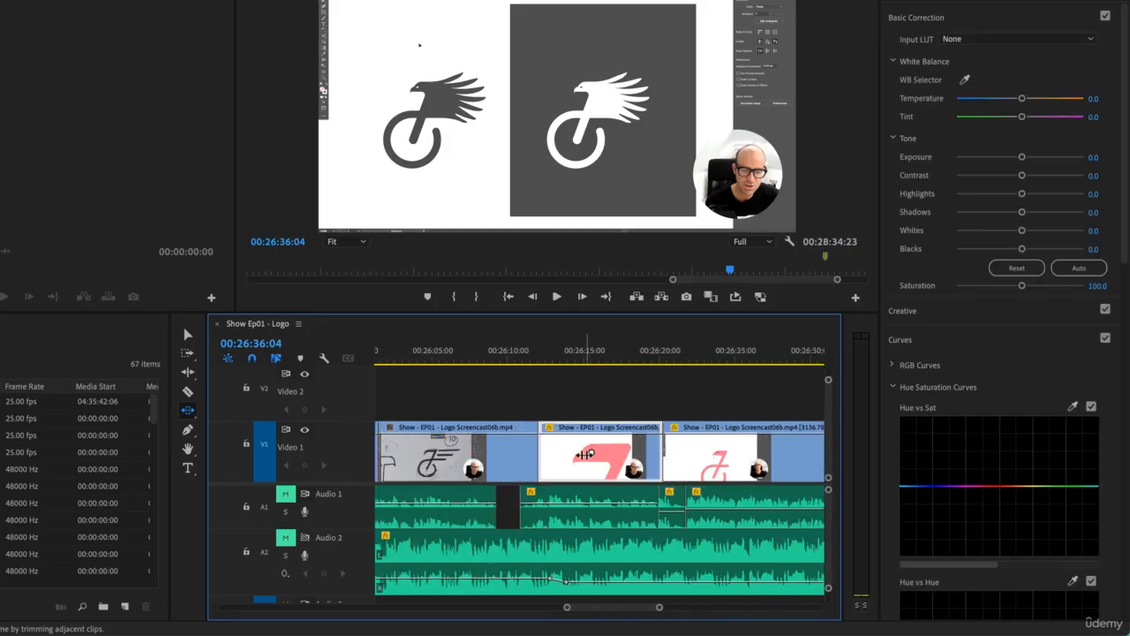
drag(583, 454, 618, 454)
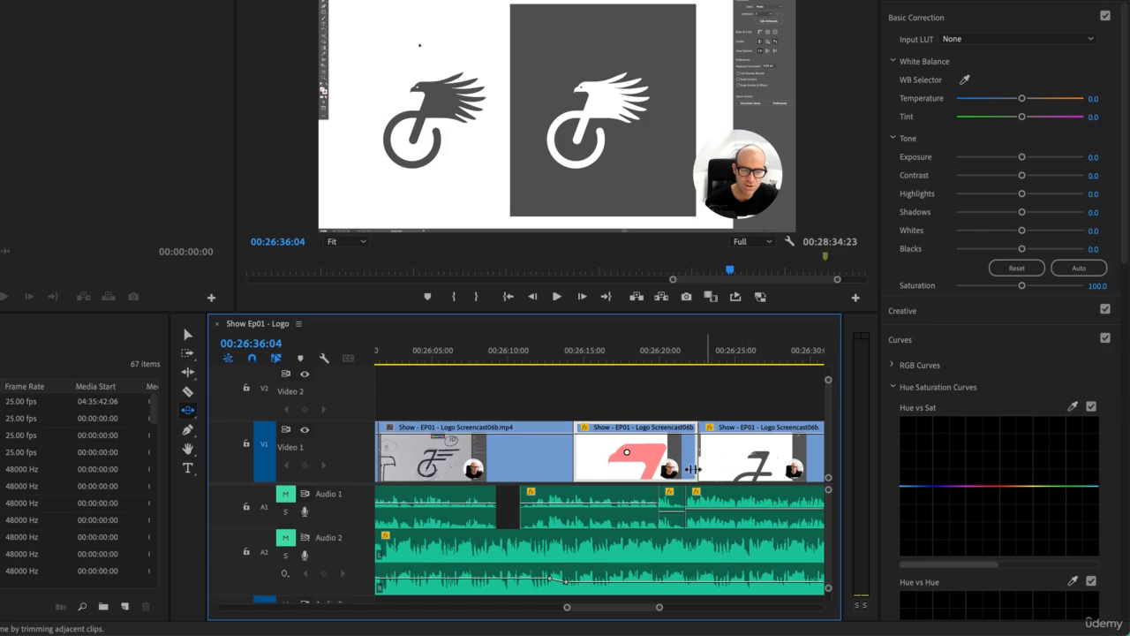
drag(598, 449, 632, 482)
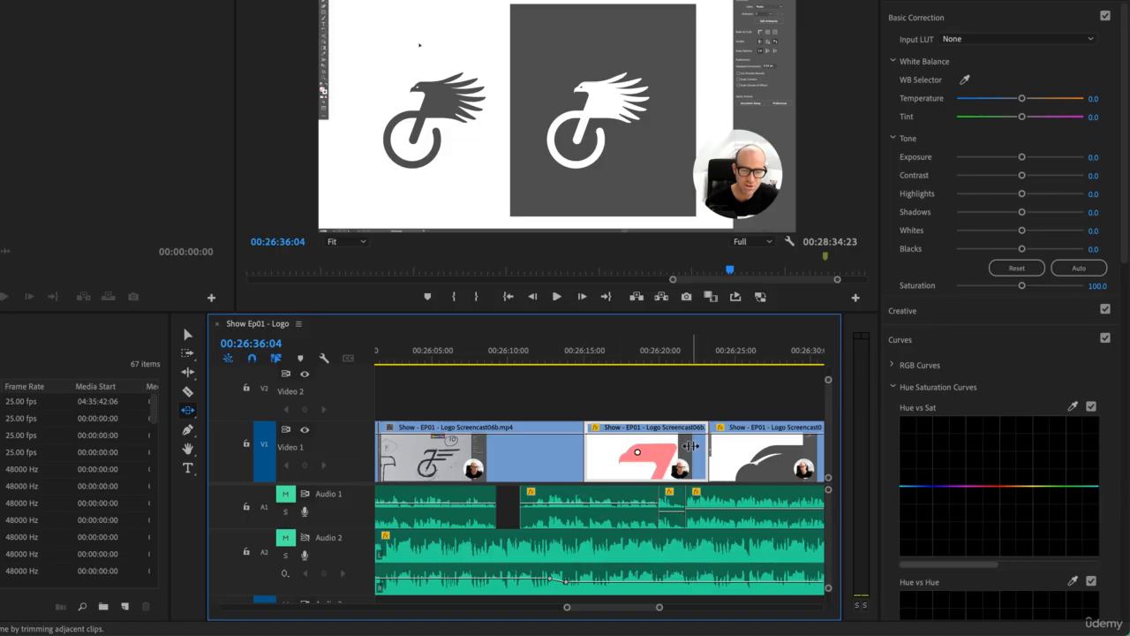
key(ctrl+z)
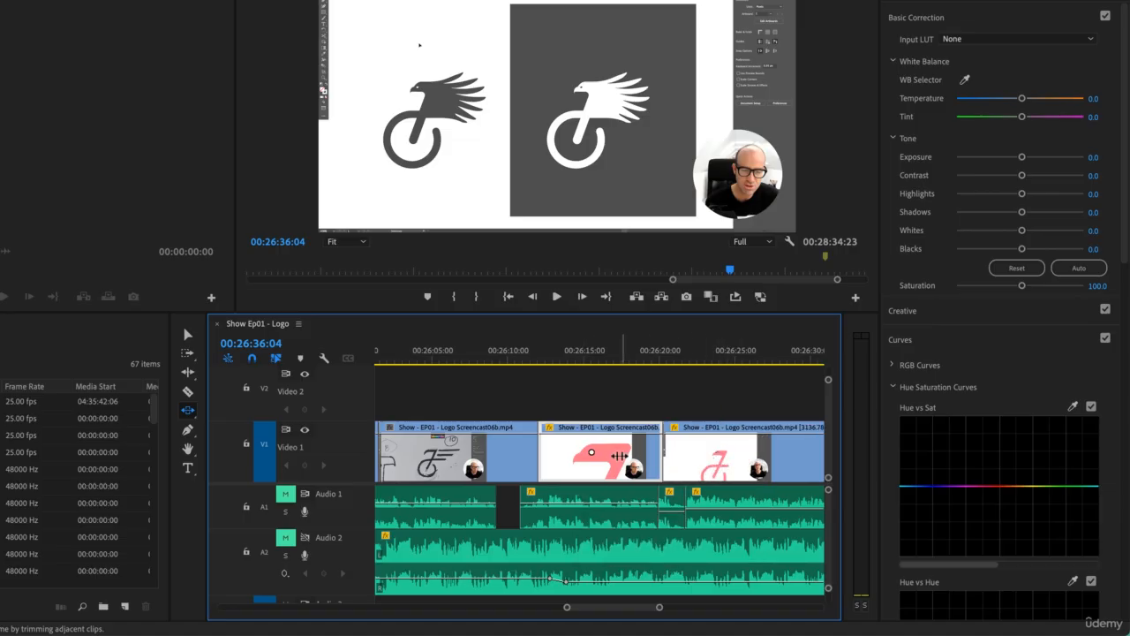
Step: Try lifting the 1473.91% clip to Video 2 and extending the end of the preceding sketch clip beneath it, and undo both edits
key(v)
click(540, 384)
drag(589, 459, 586, 395)
drag(540, 457, 556, 452)
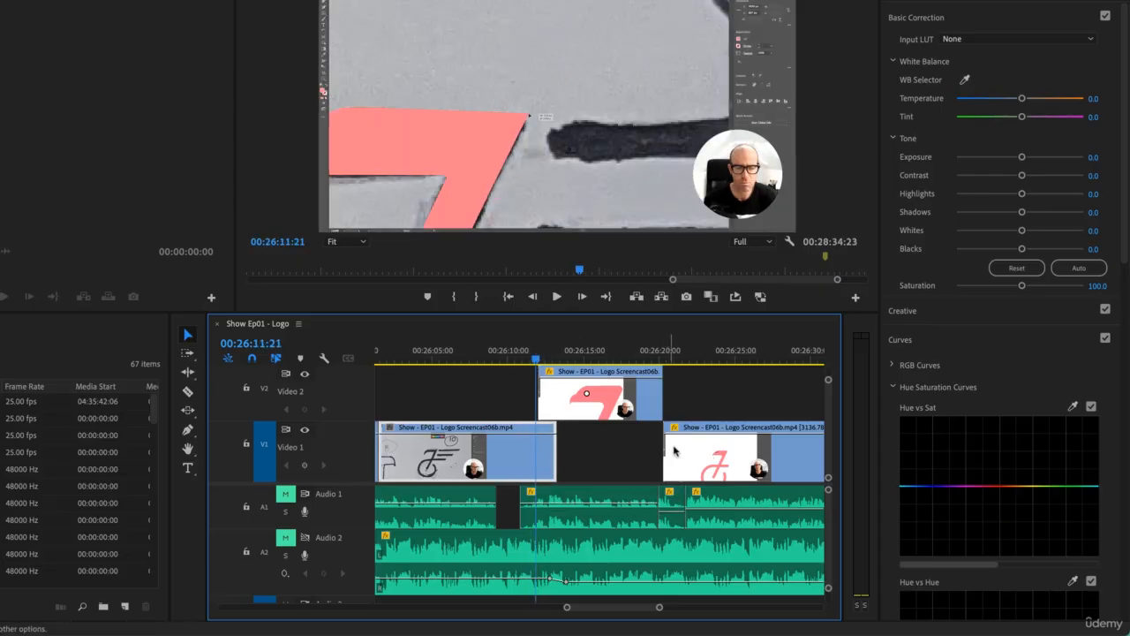
click(680, 356)
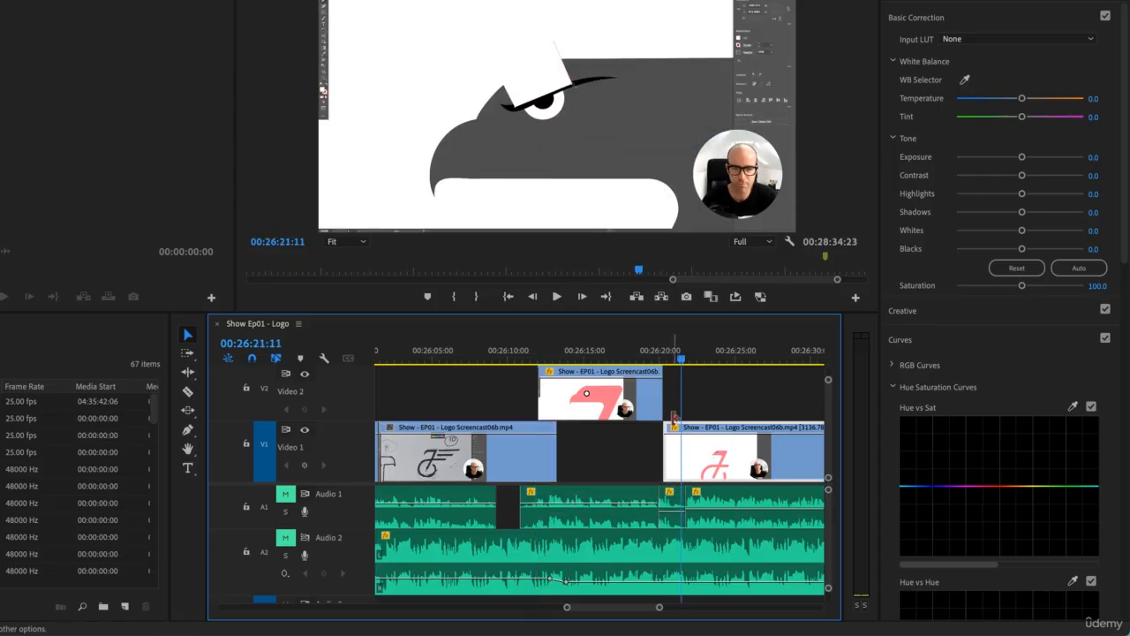
key(super+z)
key(super+z)
Step: Try cutting all tracks at 00:26:18:02 through the 1473.91% Screencast06b clip with the Razor tool, and undo the cut
click(632, 447)
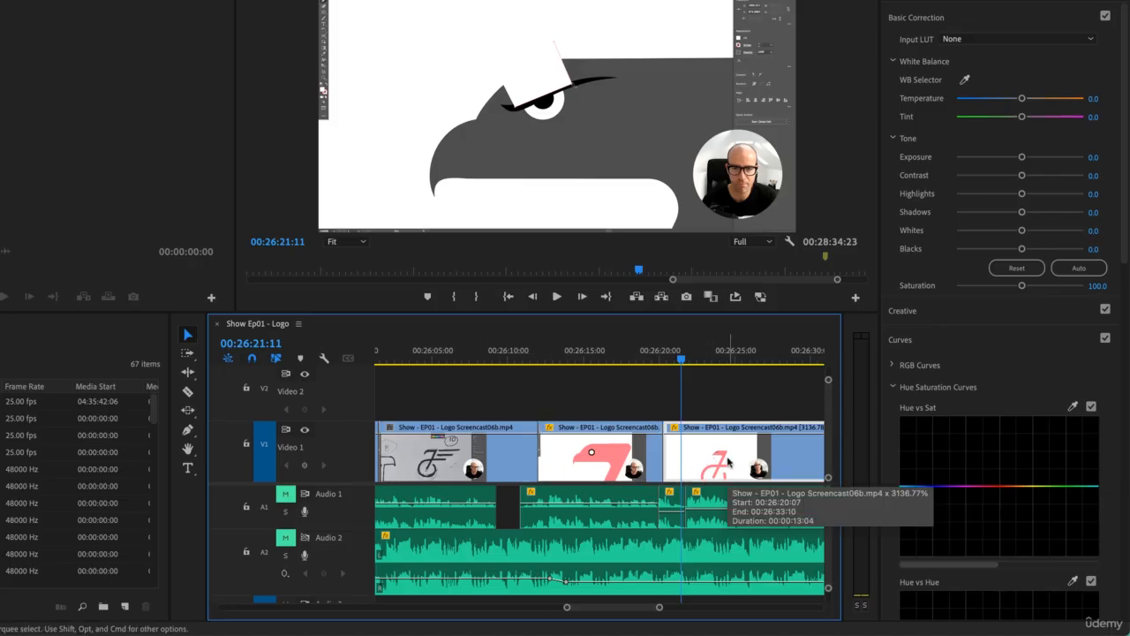
click(592, 352)
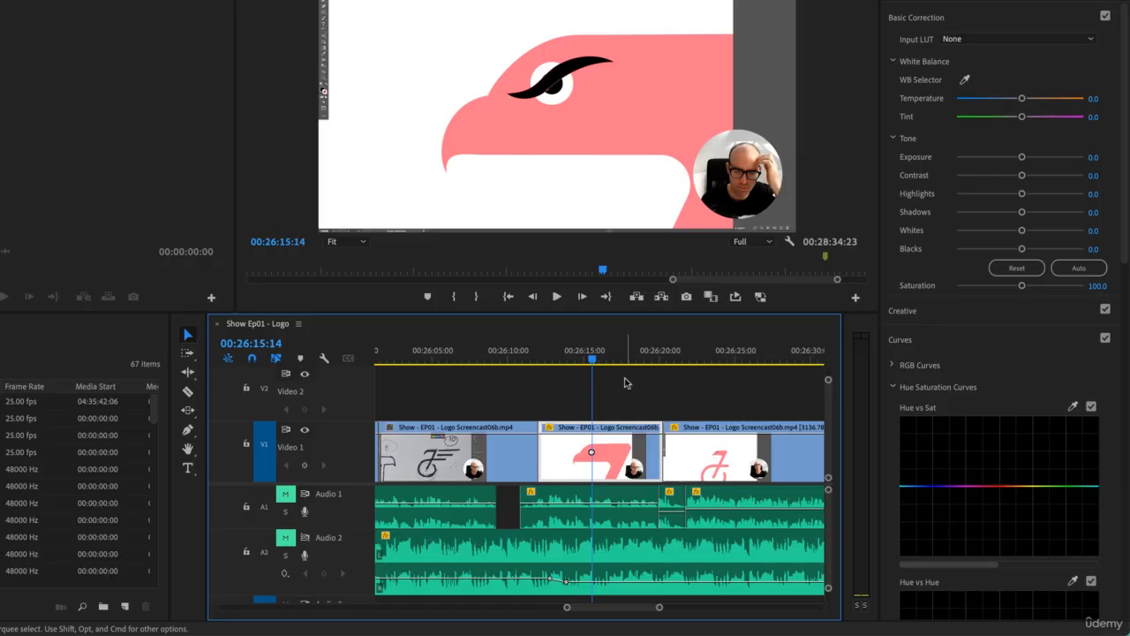
drag(607, 357, 630, 358)
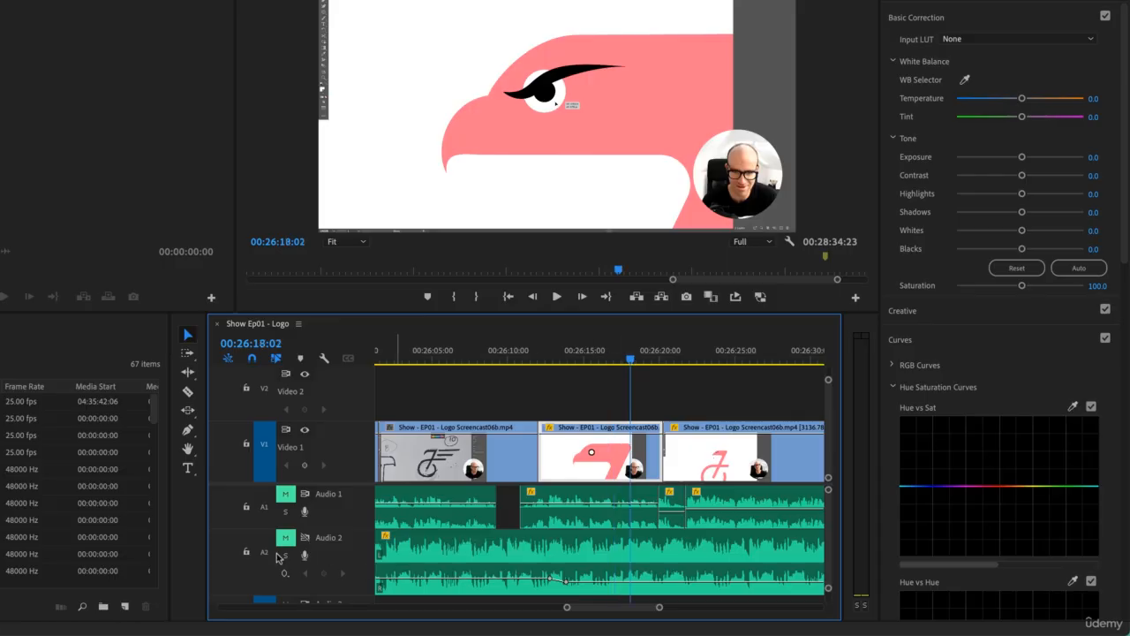
click(188, 392)
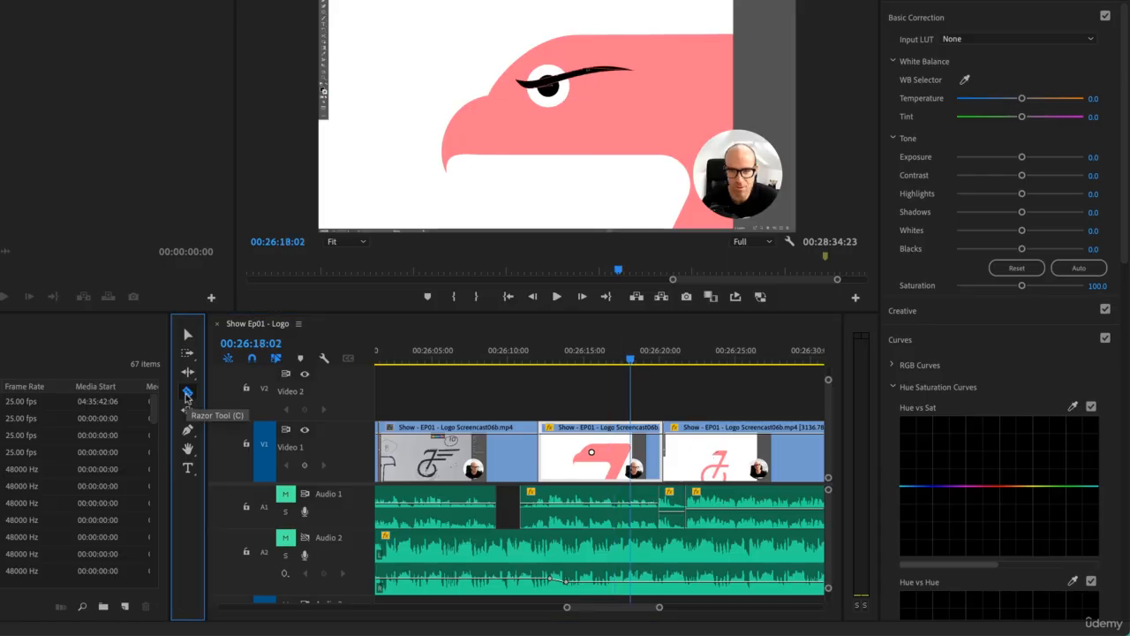
click(630, 450)
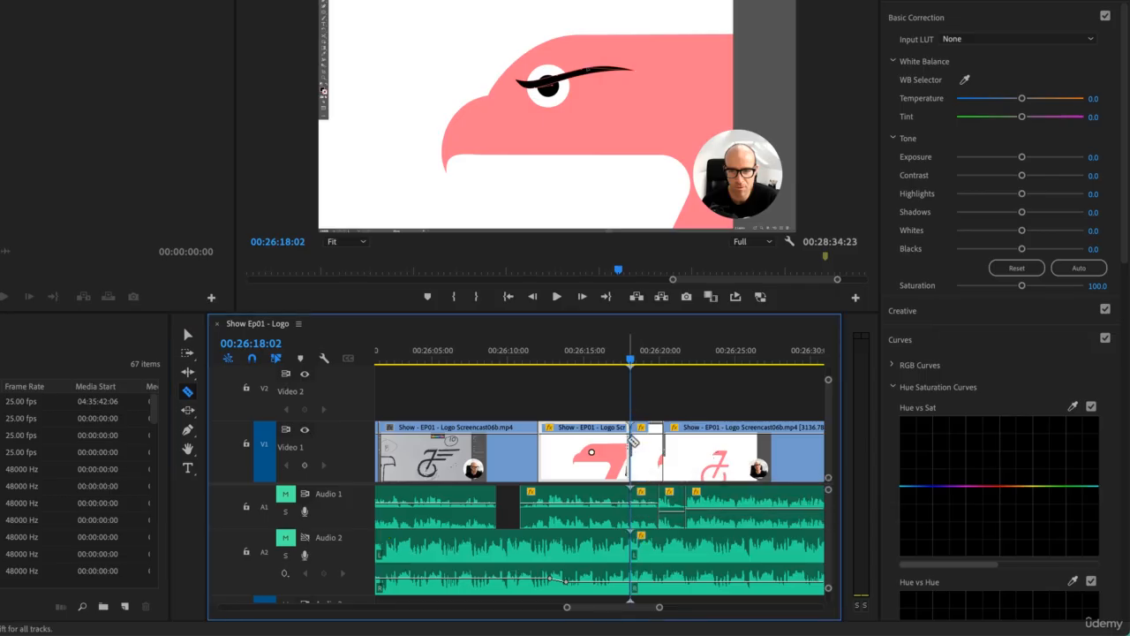
key(ctrl+z)
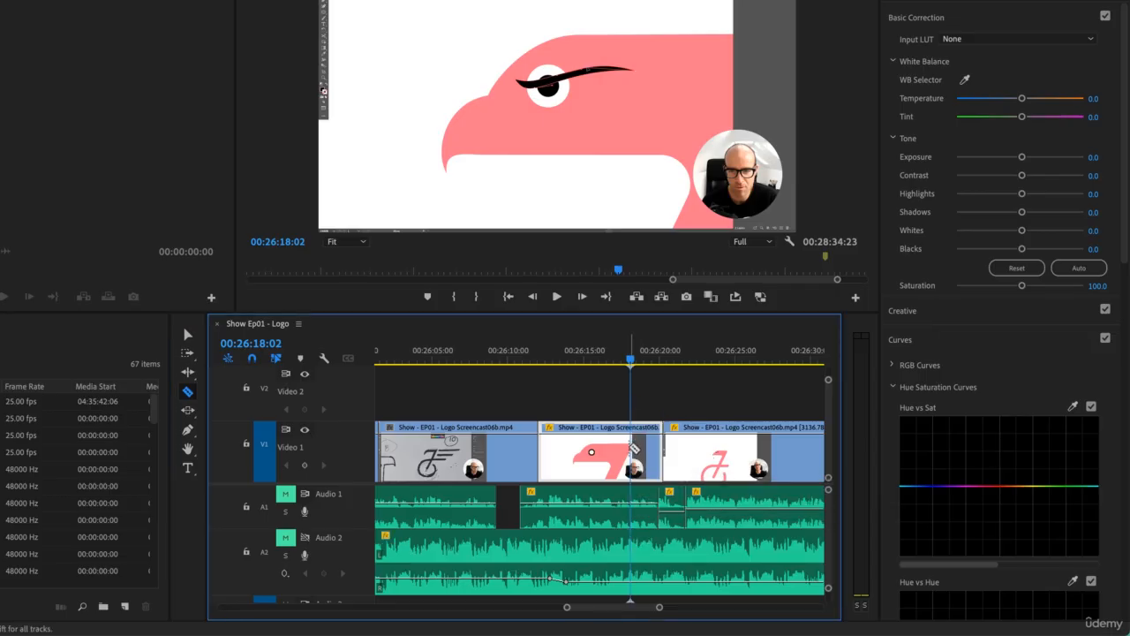
Step: Try splitting only the selected 1473.91% Screencast06b clip at the playhead with Add Edit, and undo the split
click(187, 334)
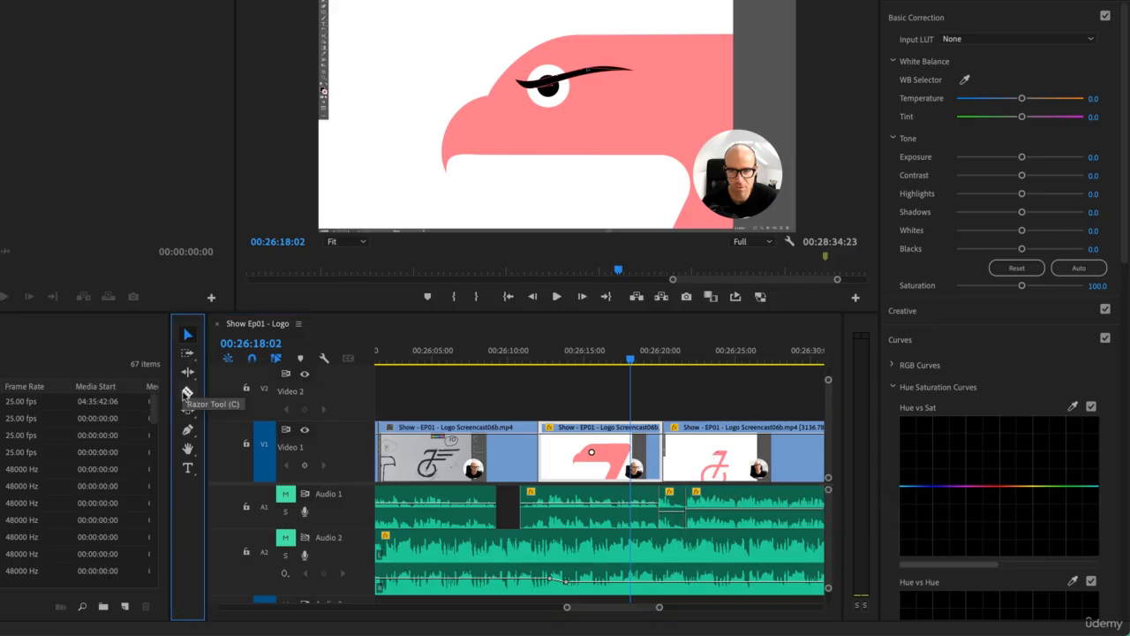
click(646, 466)
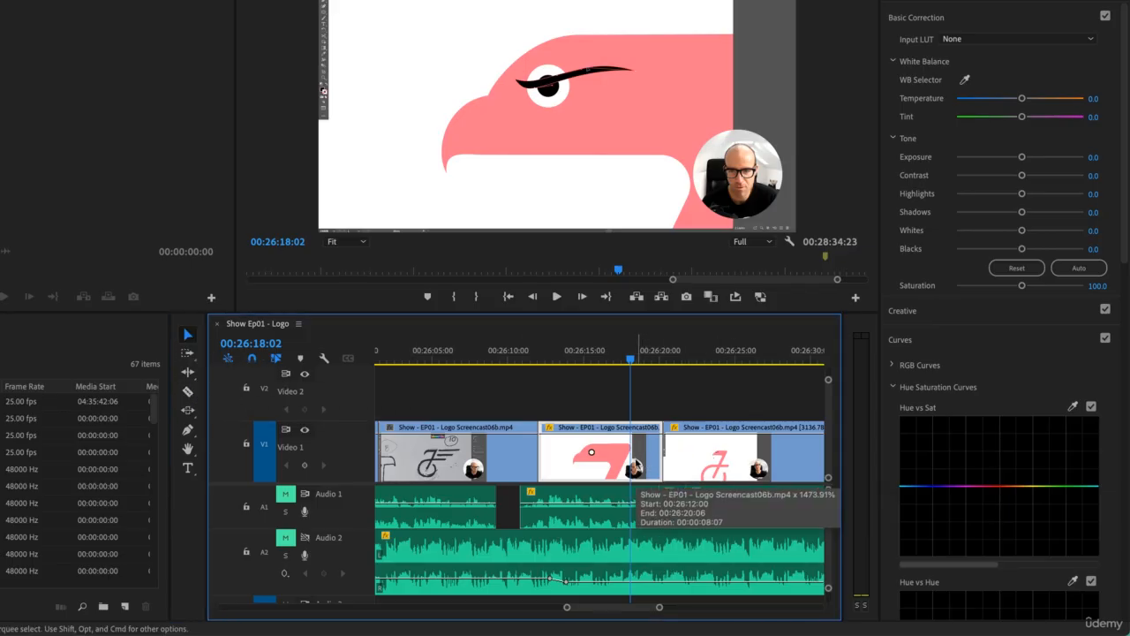
key(super+k)
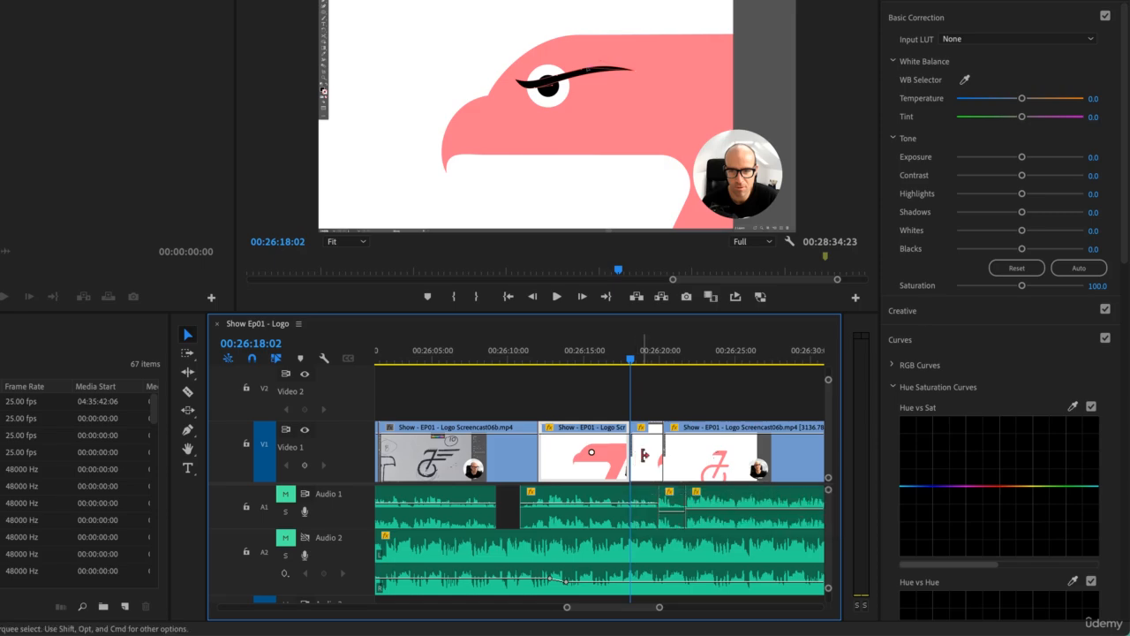
key(super+z)
Step: Split the sketch clip on Video 1 at 00:26:06:10, undo that split, and cut all tracks at the same point instead
click(501, 362)
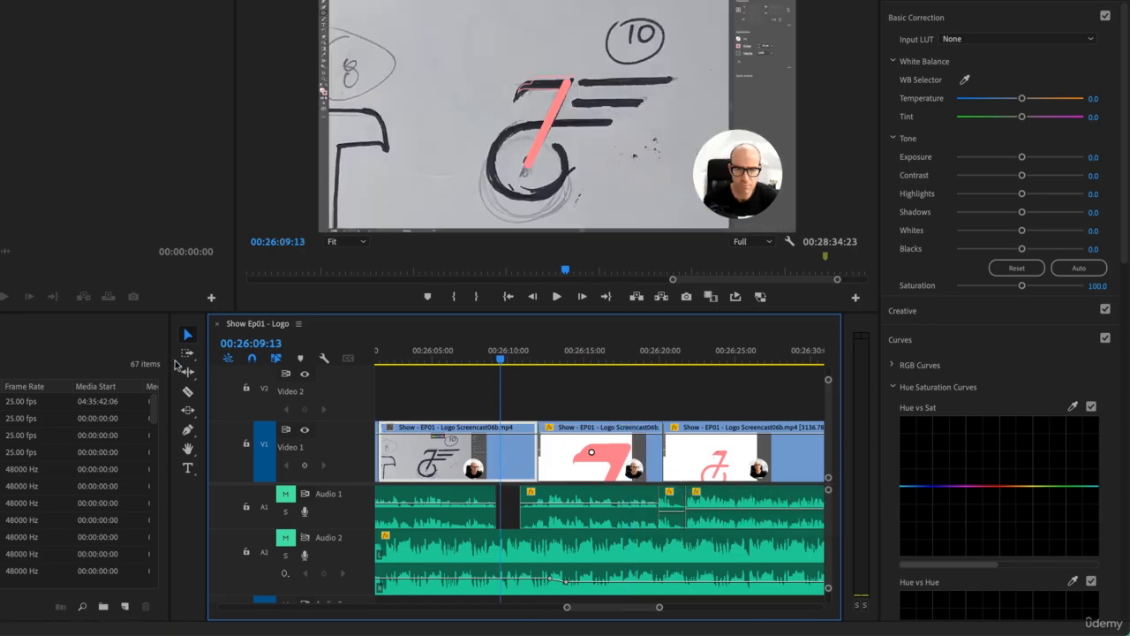
click(452, 353)
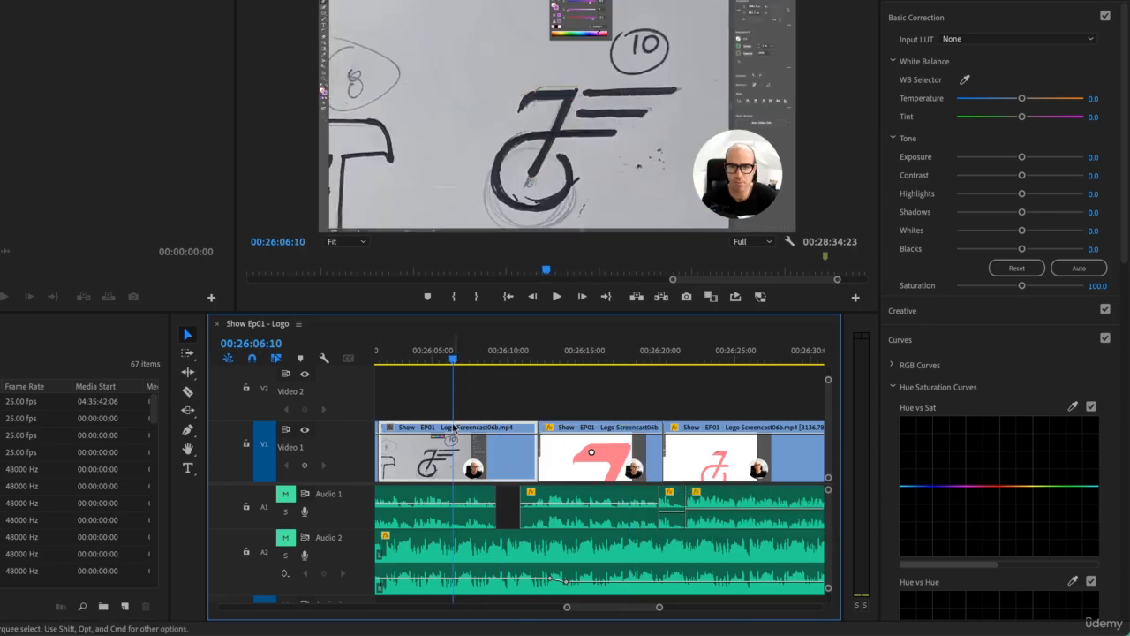
key(super+k)
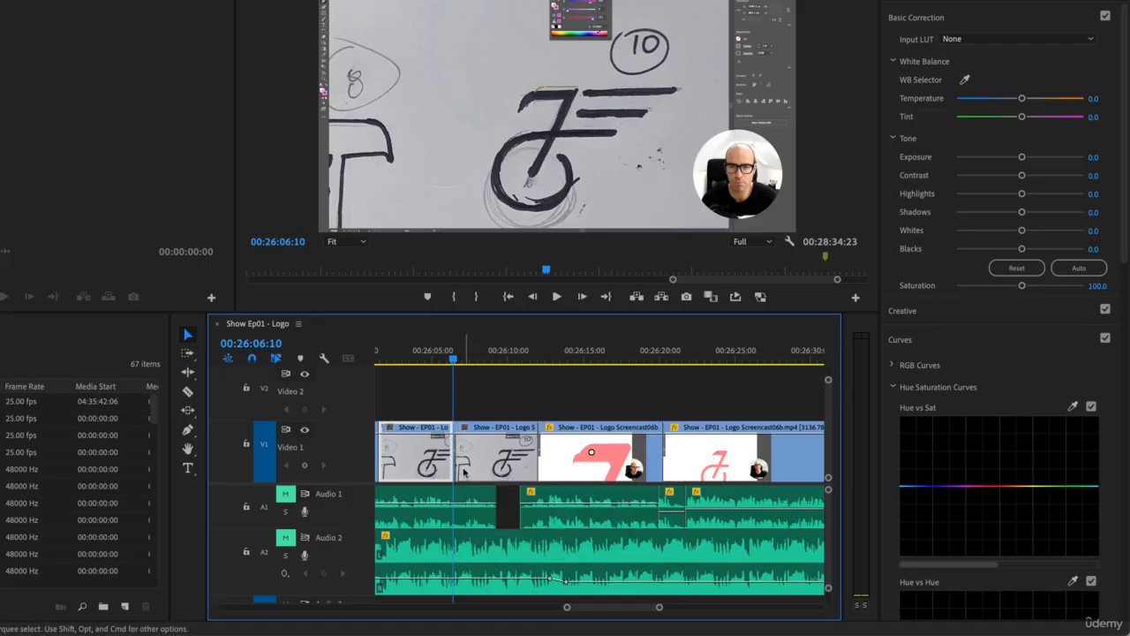
key(super+z)
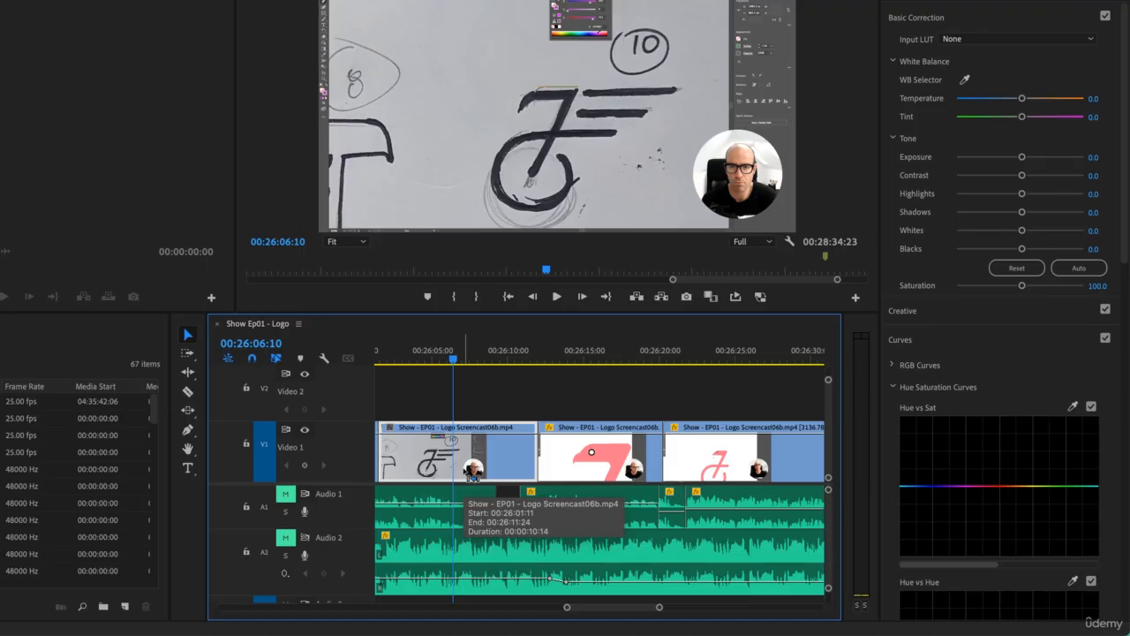
key(super+k)
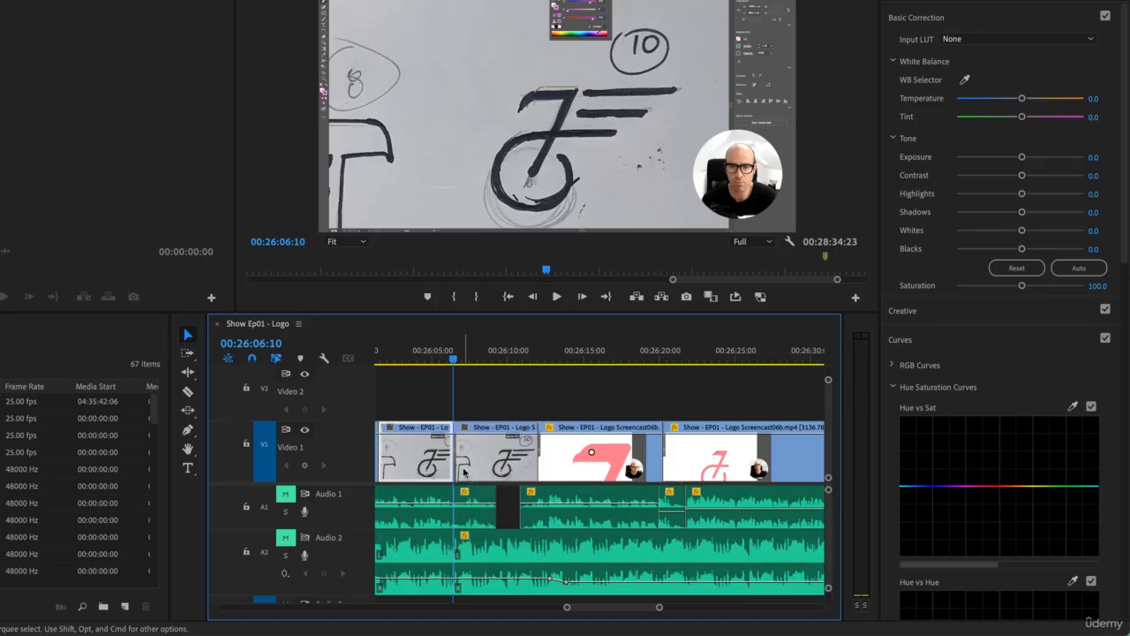